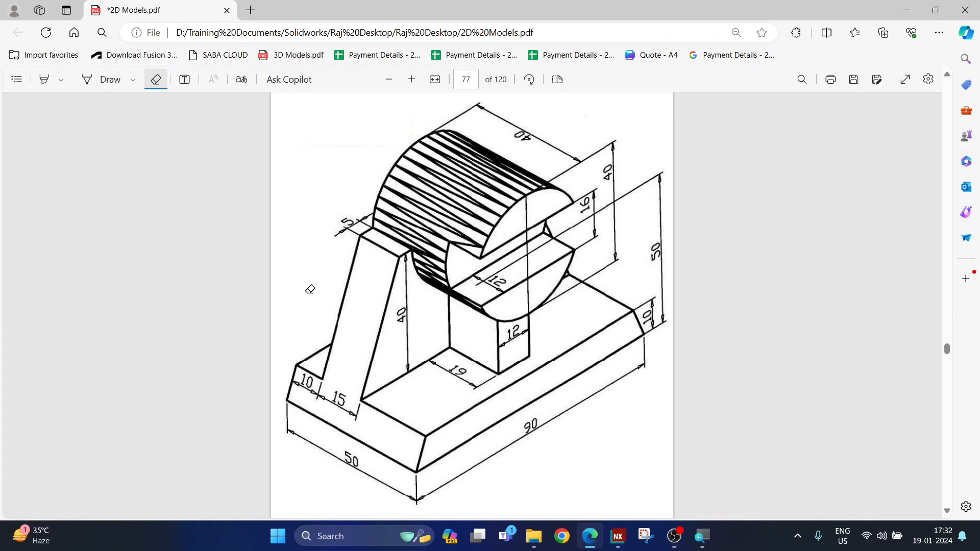
# Review the dimensioned isometric drawing on page 77 of the 2D Models PDF
pyautogui.scroll(8, 309, 289)
pyautogui.scroll(-11, 308, 296)
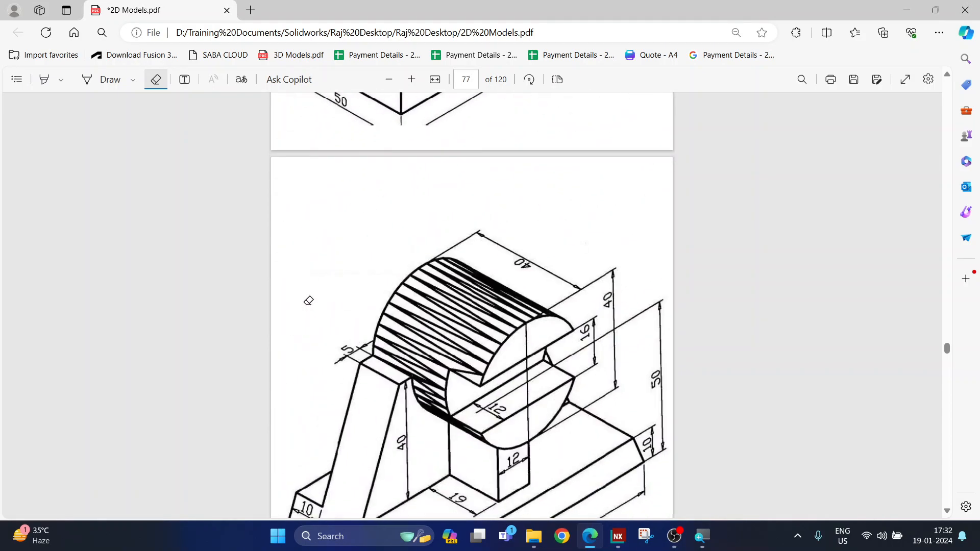
pyautogui.scroll(8, 307, 300)
pyautogui.scroll(-7, 306, 300)
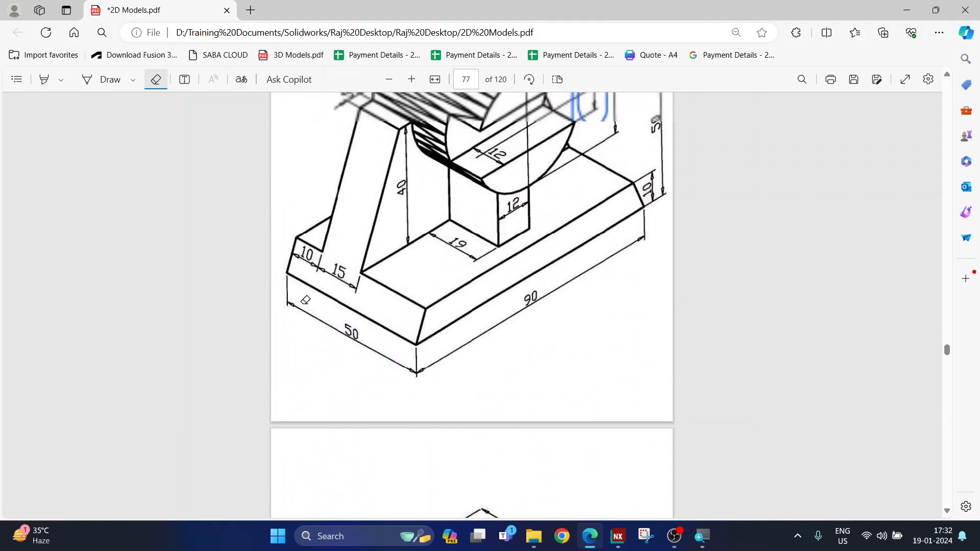
pyautogui.scroll(3, 305, 300)
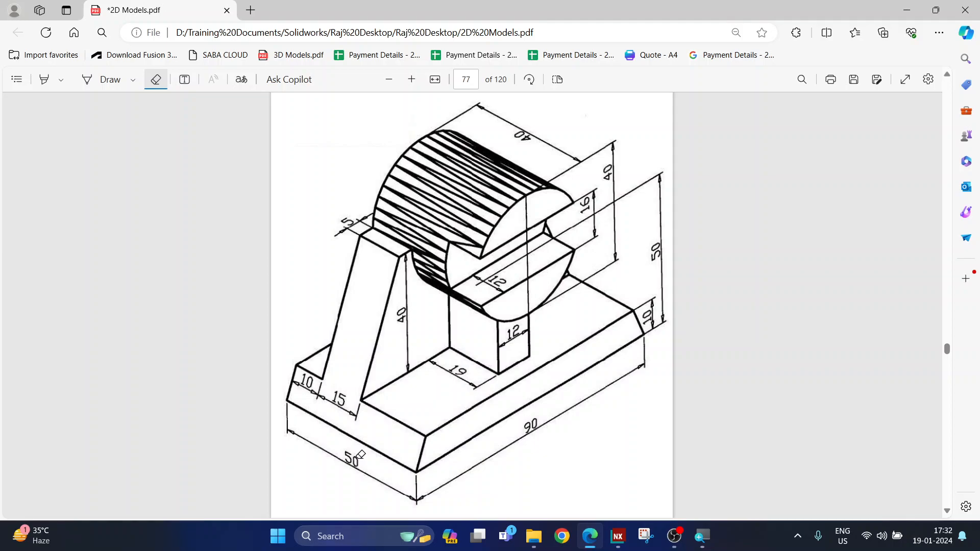
# Switch to NX and close the open page 77.prt part without saving it
pyautogui.click(618, 535)
pyautogui.moveTo(401, 262); pyautogui.dragTo(403, 138, button='middle')
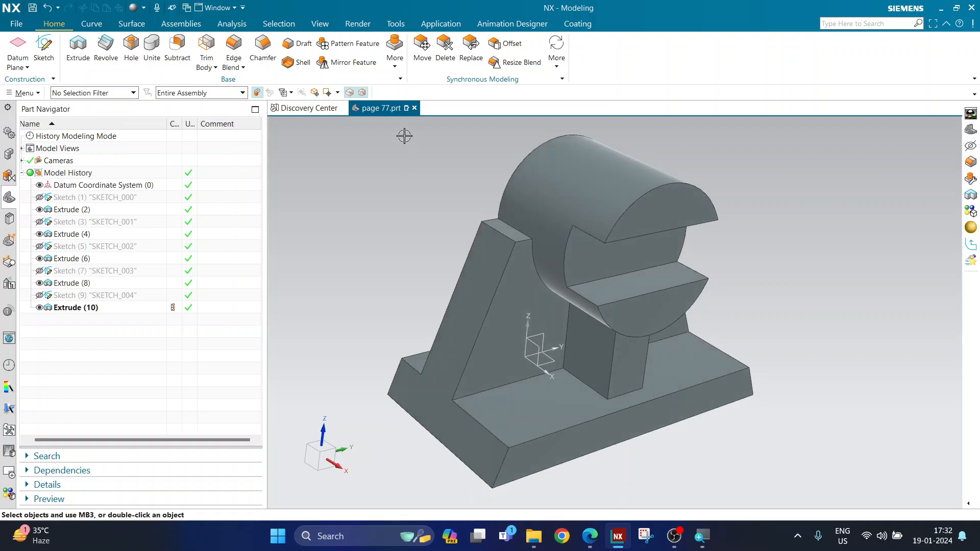
pyautogui.click(414, 108)
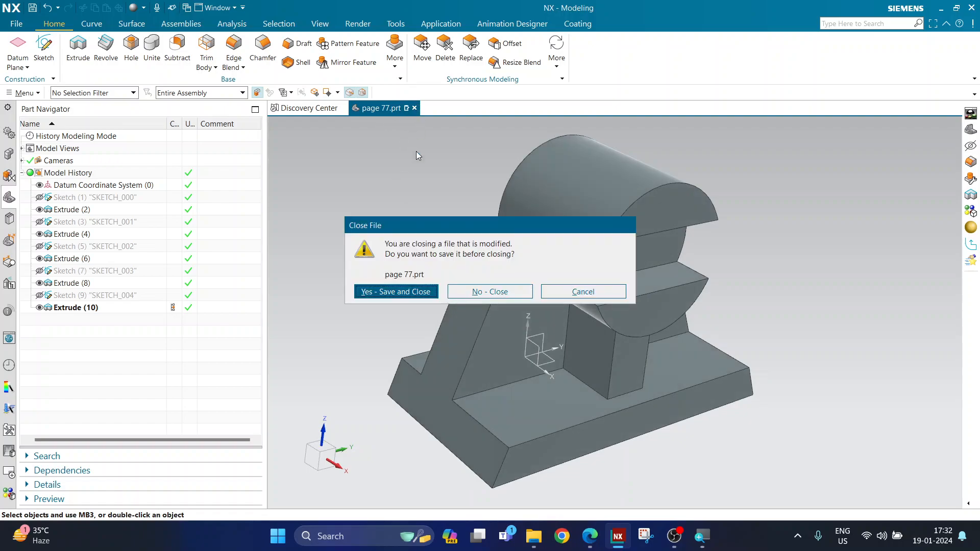
pyautogui.click(464, 289)
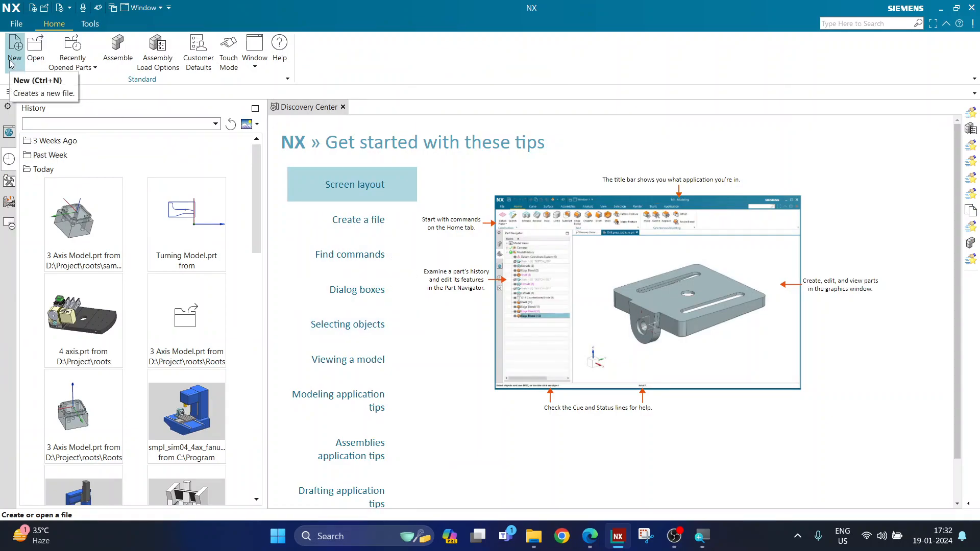
# Create a new millimetre part from the Model template, named page 77.prt, in D:\YouTube Tutorials - CAD CUBE 360\NX\
pyautogui.click(12, 55)
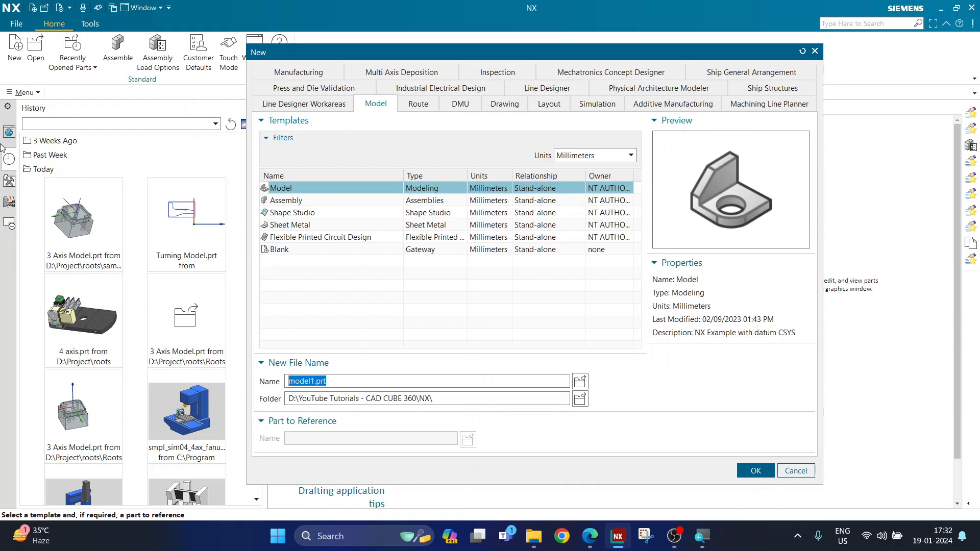
pyautogui.moveTo(344, 51); pyautogui.dragTo(392, 44)
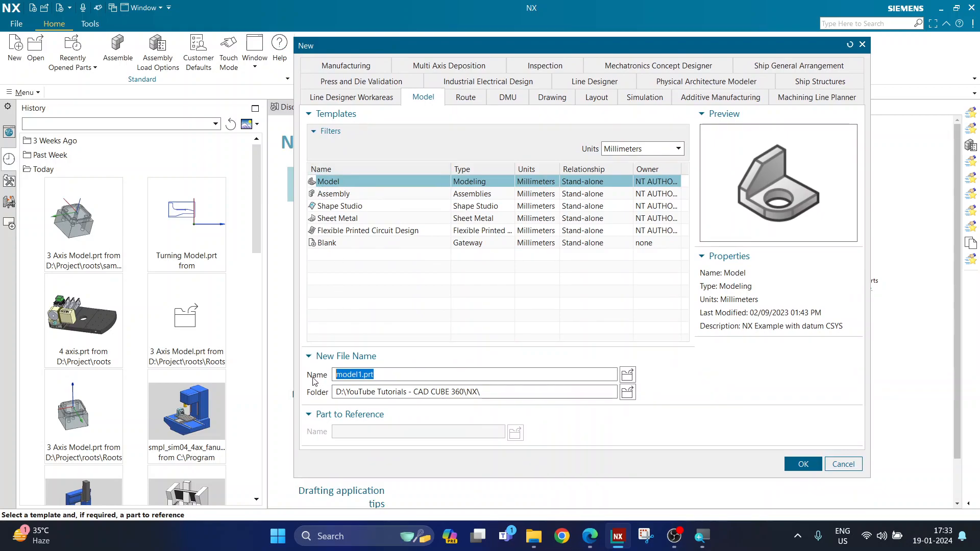
pyautogui.write('page 77')
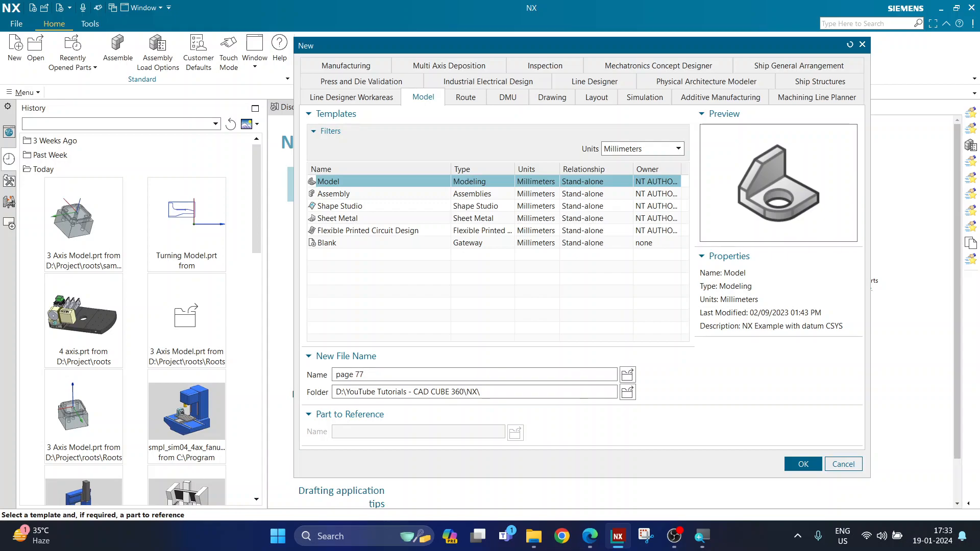
pyautogui.write('.prt')
pyautogui.click(628, 393)
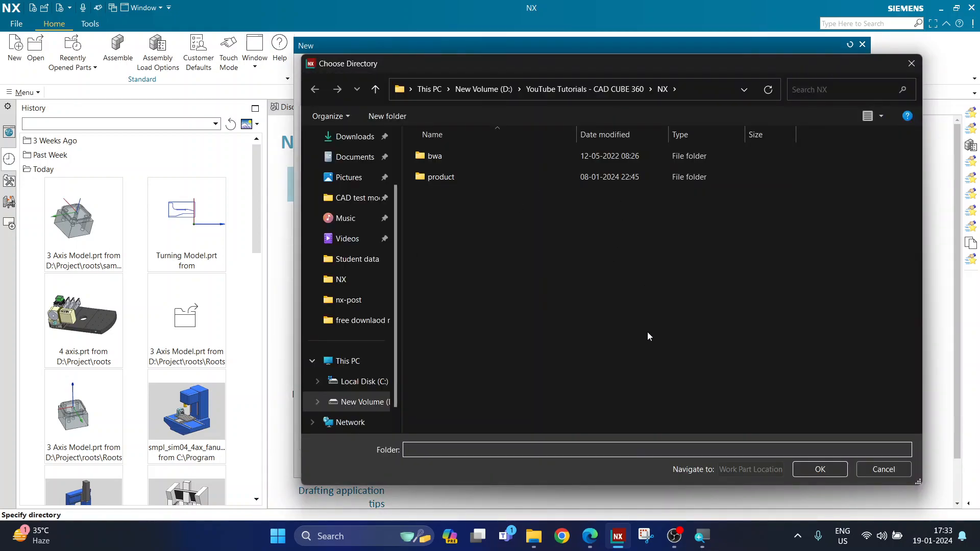
pyautogui.click(818, 469)
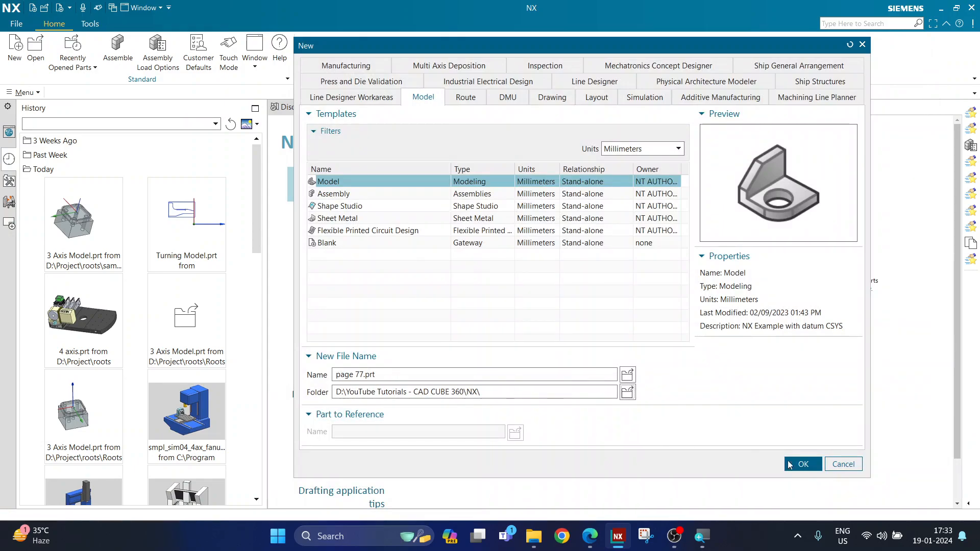
pyautogui.click(799, 465)
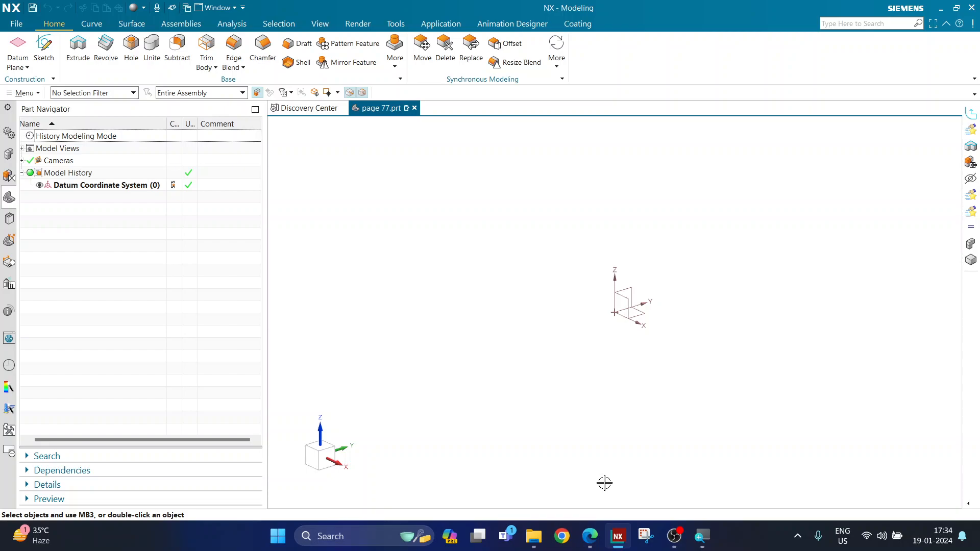
# Switch to the PDF drawing in Edge, trace the base's 50 mm bottom edge in pen and erase the stroke
pyautogui.moveTo(590, 534)
pyautogui.click(586, 464)
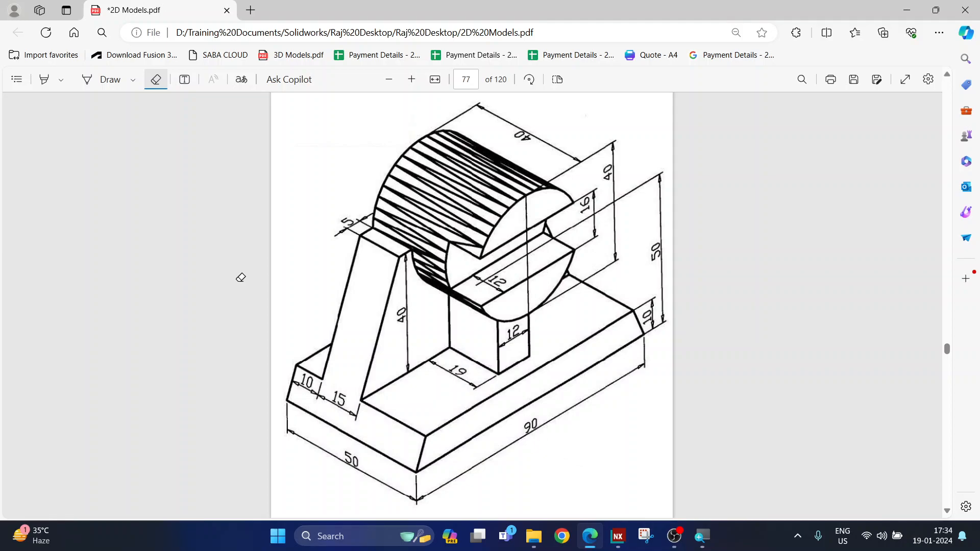
pyautogui.click(99, 80)
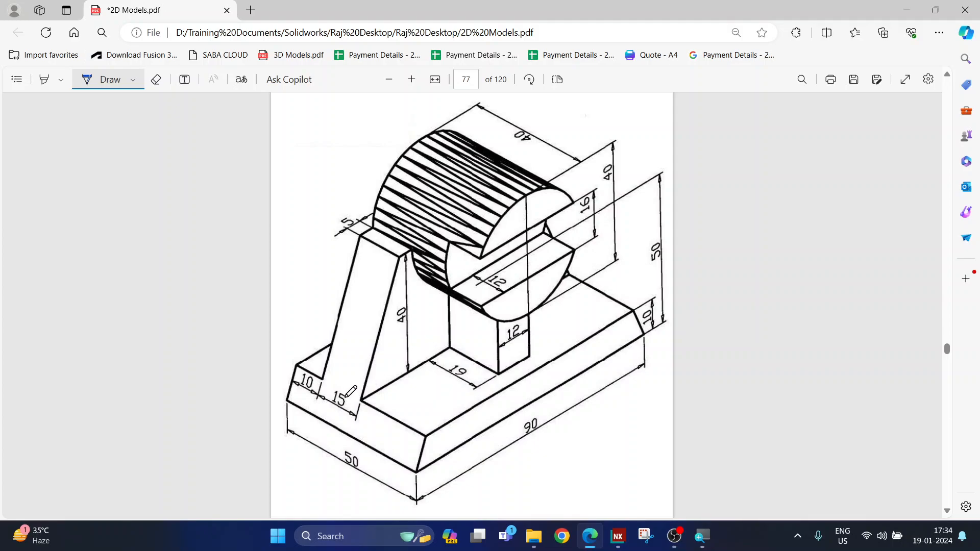
pyautogui.moveTo(287, 402)
pyautogui.mouseDown()
pyautogui.moveTo(416, 469)
pyautogui.moveTo(294, 401)
pyautogui.mouseUp()
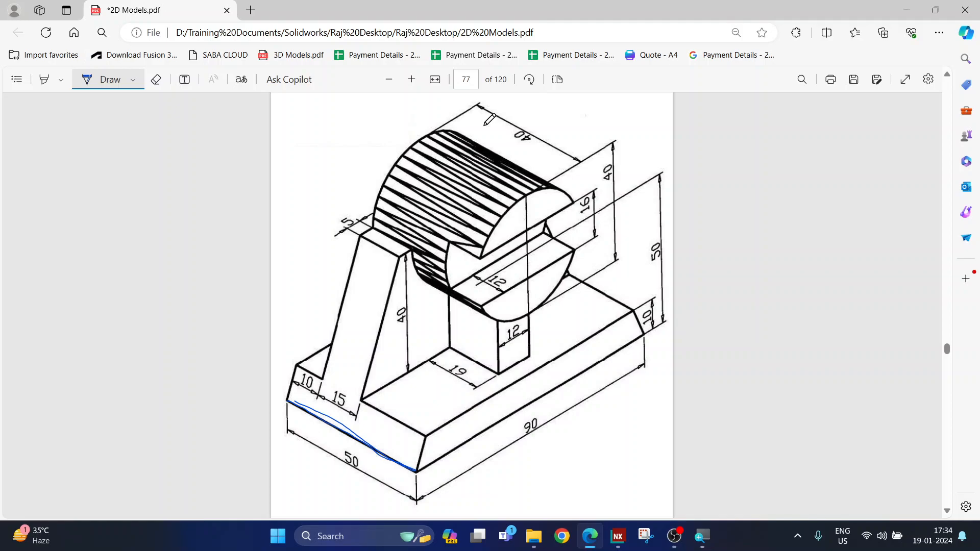
pyautogui.click(156, 79)
pyautogui.moveTo(371, 422); pyautogui.dragTo(363, 467)
# Increase the thickness of the blue drawing pen
pyautogui.click(89, 79)
pyautogui.click(133, 80)
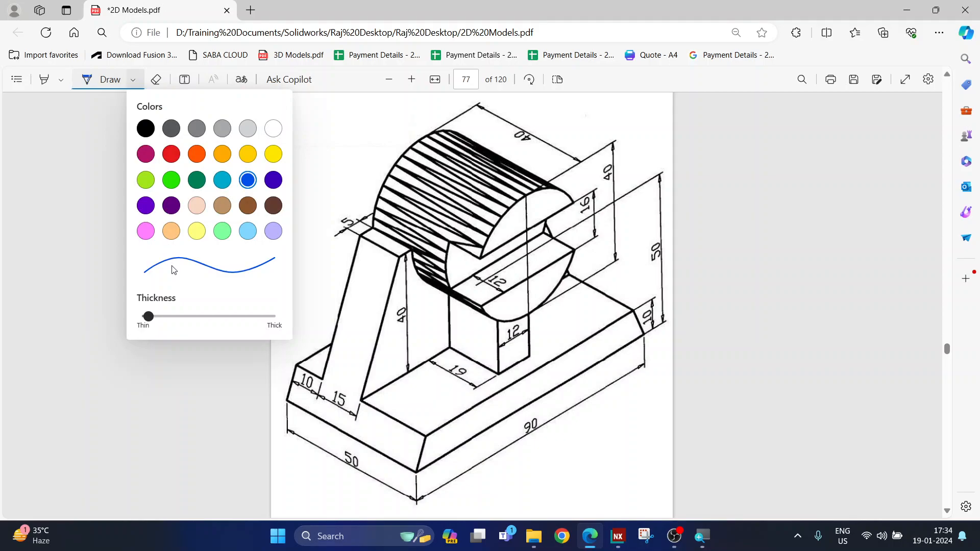
pyautogui.moveTo(148, 316)
pyautogui.mouseDown()
pyautogui.moveTo(194, 317)
pyautogui.moveTo(183, 317)
pyautogui.mouseUp()
pyautogui.click(229, 390)
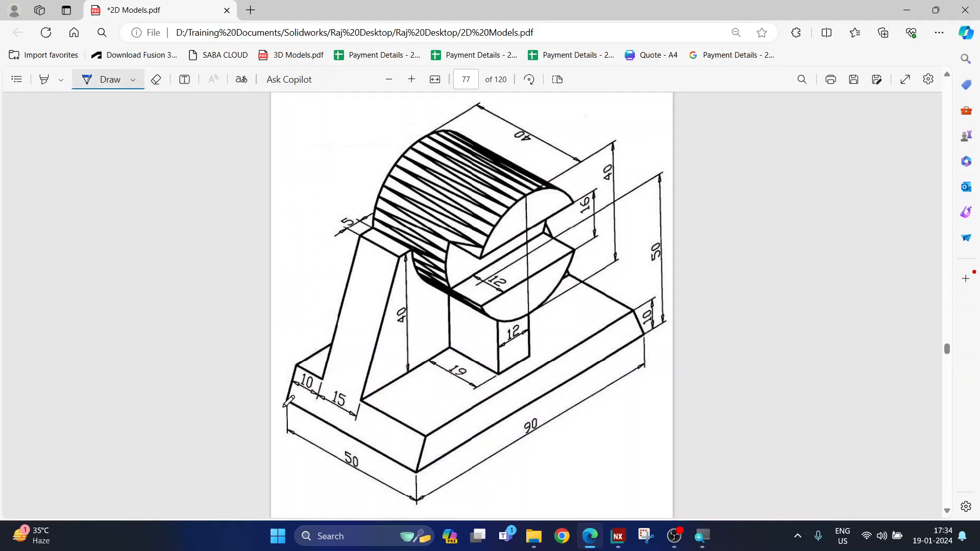
# Draw labelled axis arrows on the drawing: X along the base's 50 edge, Y along the 90 edge and Z vertically
pyautogui.moveTo(284, 402)
pyautogui.mouseDown()
pyautogui.moveTo(399, 461)
pyautogui.moveTo(396, 449)
pyautogui.moveTo(399, 458)
pyautogui.moveTo(381, 468)
pyautogui.moveTo(400, 486)
pyautogui.moveTo(386, 486)
pyautogui.mouseUp()
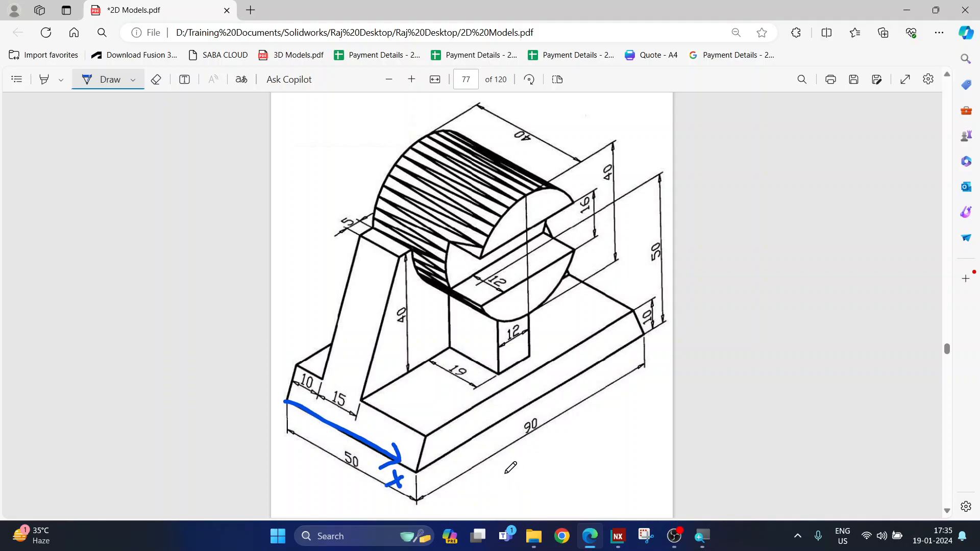
pyautogui.moveTo(443, 460)
pyautogui.mouseDown()
pyautogui.moveTo(588, 362)
pyautogui.moveTo(602, 358)
pyautogui.moveTo(598, 378)
pyautogui.moveTo(623, 368)
pyautogui.mouseUp()
pyautogui.moveTo(628, 357); pyautogui.dragTo(627, 380)
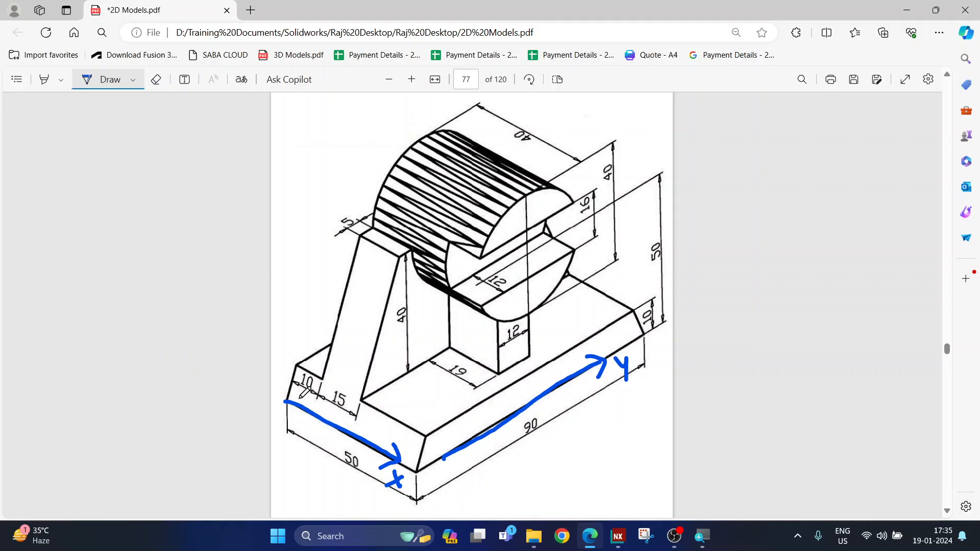
pyautogui.moveTo(286, 402)
pyautogui.mouseDown()
pyautogui.moveTo(293, 215)
pyautogui.moveTo(304, 238)
pyautogui.mouseUp()
pyautogui.moveTo(298, 204)
pyautogui.mouseDown()
pyautogui.moveTo(312, 217)
pyautogui.moveTo(331, 213)
pyautogui.mouseUp()
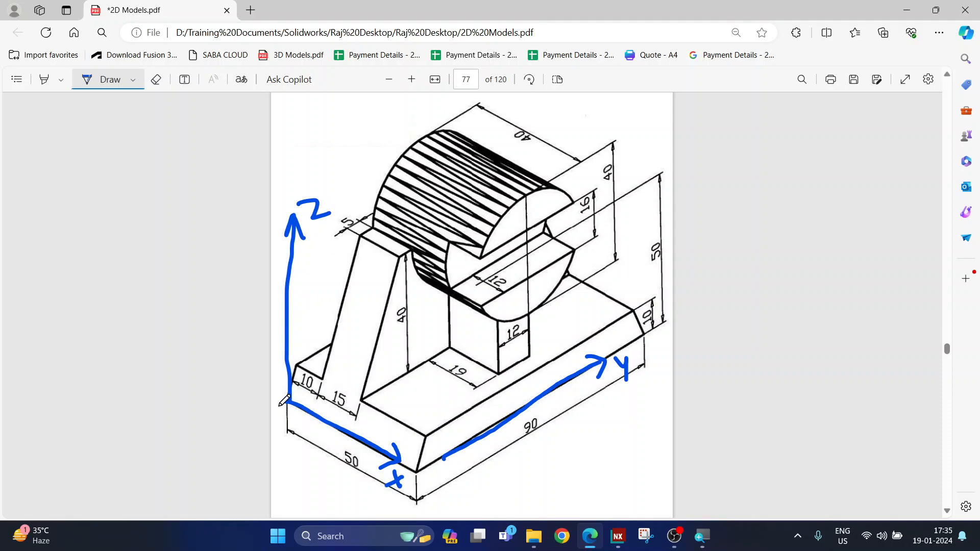
# Circle the base's 50, 90 and 10 dimensions and the inclined support's 40 height, tracing the base thickness and support height
pyautogui.moveTo(360, 440)
pyautogui.mouseDown()
pyautogui.moveTo(367, 479)
pyautogui.moveTo(364, 439)
pyautogui.mouseUp()
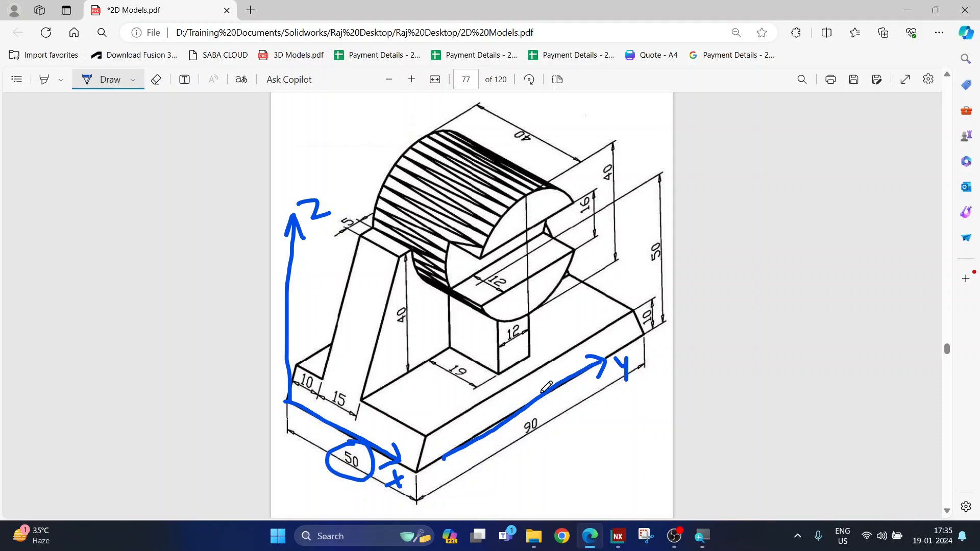
pyautogui.moveTo(545, 406)
pyautogui.mouseDown()
pyautogui.moveTo(552, 440)
pyautogui.moveTo(546, 407)
pyautogui.mouseUp()
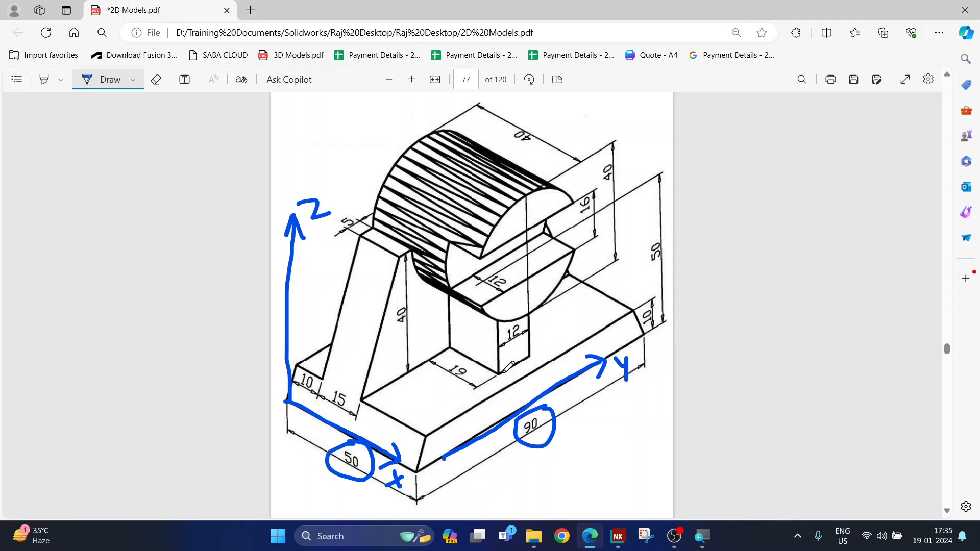
pyautogui.moveTo(491, 401)
pyautogui.mouseDown()
pyautogui.moveTo(491, 428)
pyautogui.moveTo(492, 402)
pyautogui.mouseUp()
pyautogui.moveTo(649, 297)
pyautogui.mouseDown()
pyautogui.moveTo(639, 327)
pyautogui.moveTo(655, 307)
pyautogui.mouseUp()
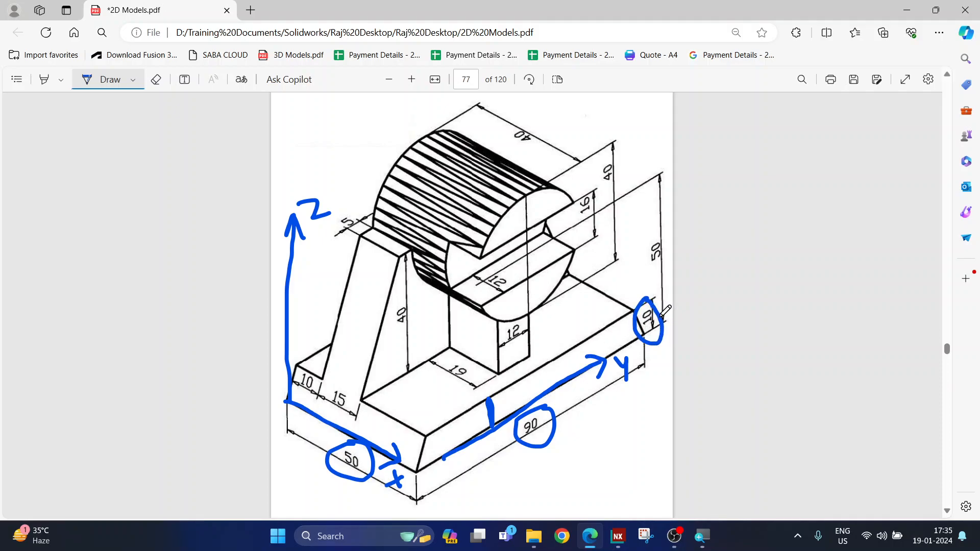
pyautogui.moveTo(410, 372); pyautogui.dragTo(403, 256)
pyautogui.moveTo(408, 311)
pyautogui.mouseDown()
pyautogui.moveTo(401, 299)
pyautogui.moveTo(401, 323)
pyautogui.moveTo(410, 302)
pyautogui.mouseUp()
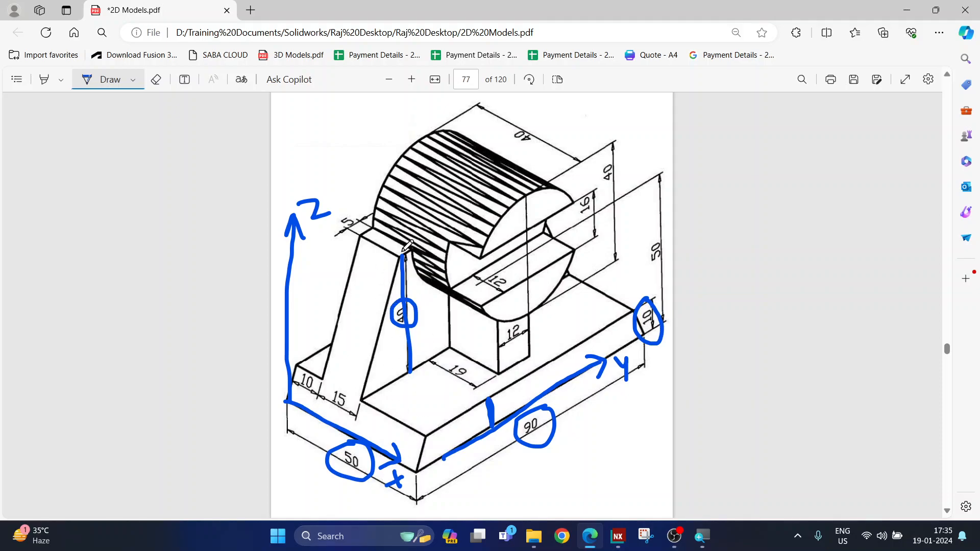
# Erase all the pen annotations from the drawing
pyautogui.click(156, 80)
pyautogui.moveTo(312, 196)
pyautogui.mouseDown()
pyautogui.moveTo(291, 223)
pyautogui.moveTo(533, 433)
pyautogui.moveTo(520, 409)
pyautogui.moveTo(602, 363)
pyautogui.moveTo(639, 328)
pyautogui.moveTo(349, 472)
pyautogui.moveTo(435, 489)
pyautogui.moveTo(418, 469)
pyautogui.mouseUp()
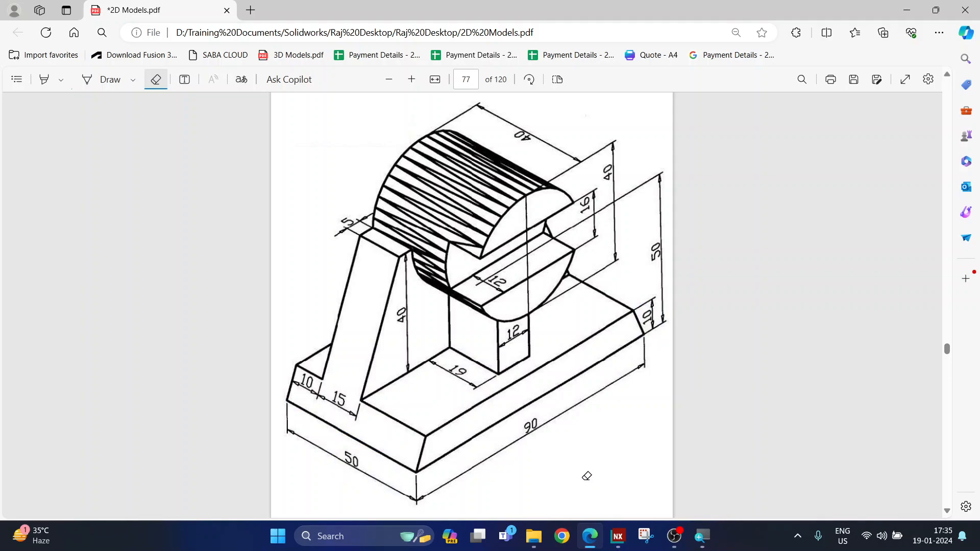
# Switch back to NX and create a sketch on the YZ plane of the datum coordinate system
pyautogui.click(617, 535)
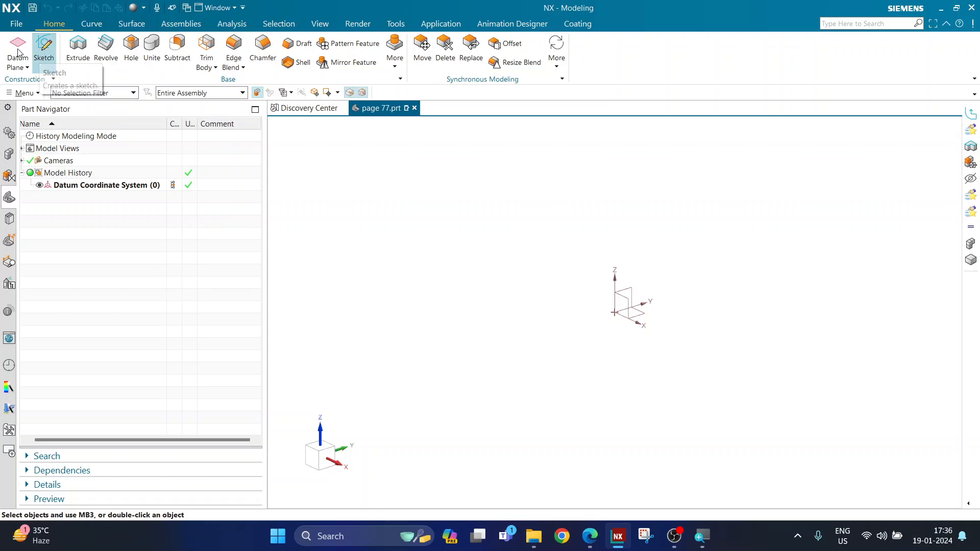
pyautogui.click(45, 58)
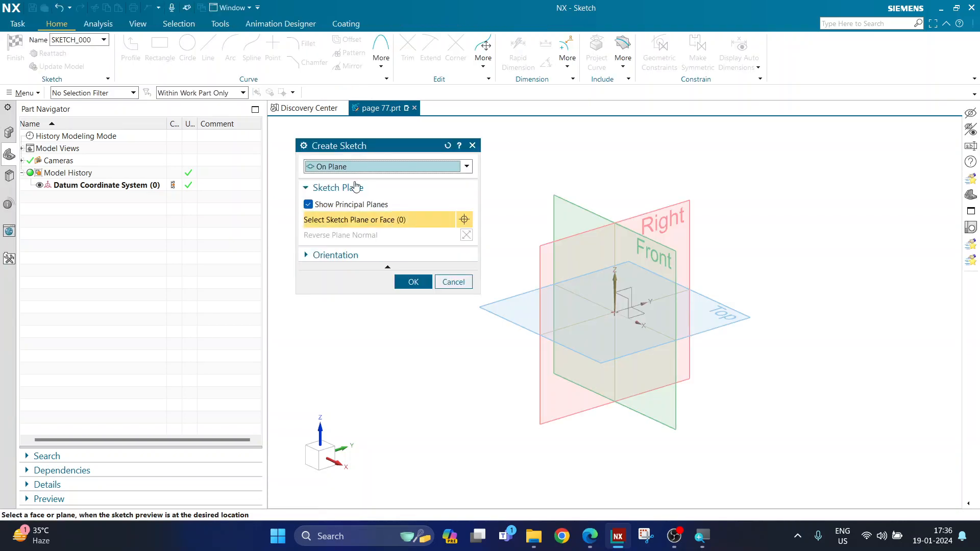
pyautogui.moveTo(353, 144); pyautogui.dragTo(336, 132)
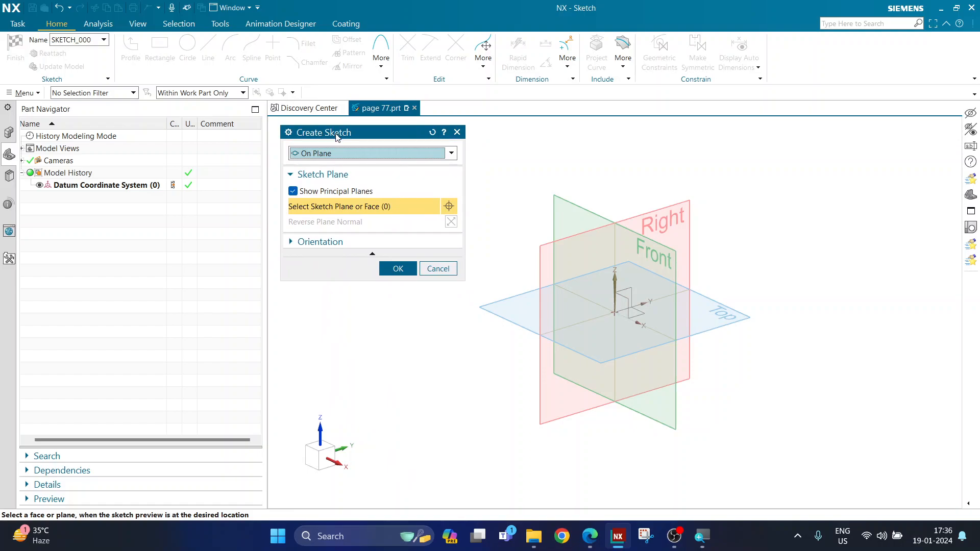
pyautogui.moveTo(336, 137); pyautogui.dragTo(333, 138)
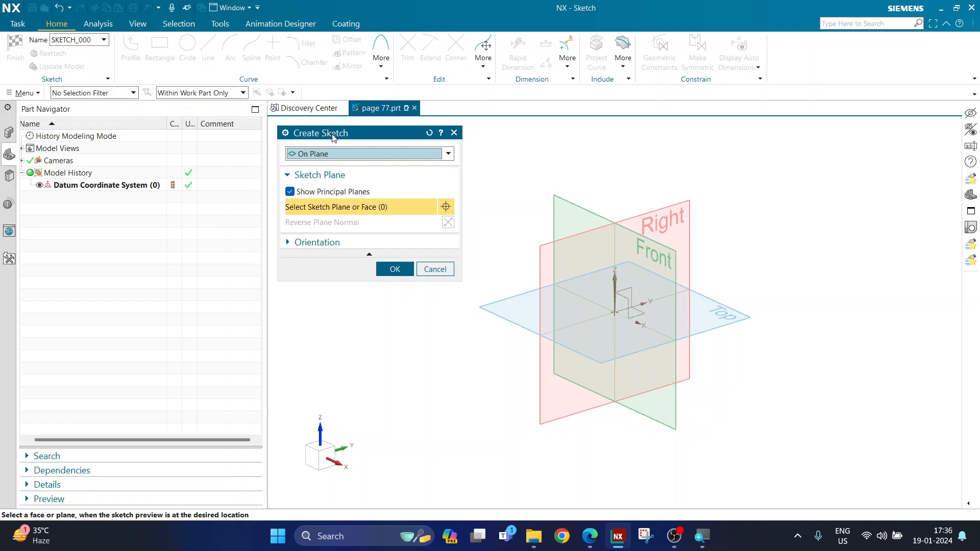
pyautogui.moveTo(332, 136); pyautogui.dragTo(340, 136)
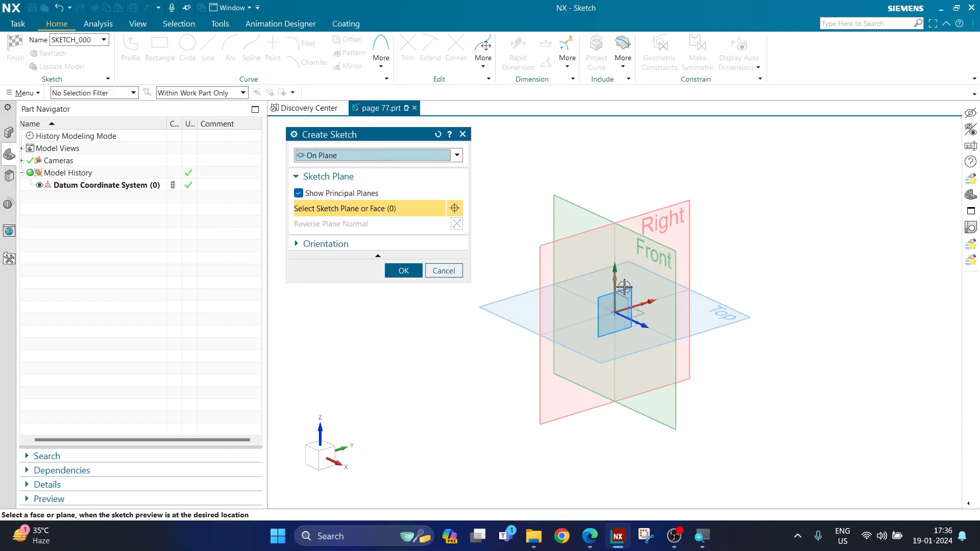
pyautogui.click(625, 285)
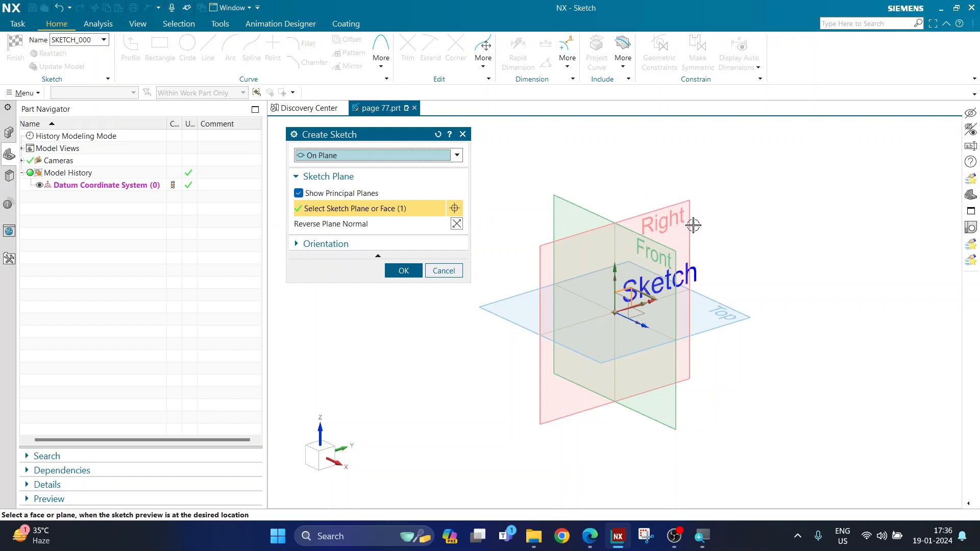
pyautogui.moveTo(380, 143); pyautogui.dragTo(393, 143)
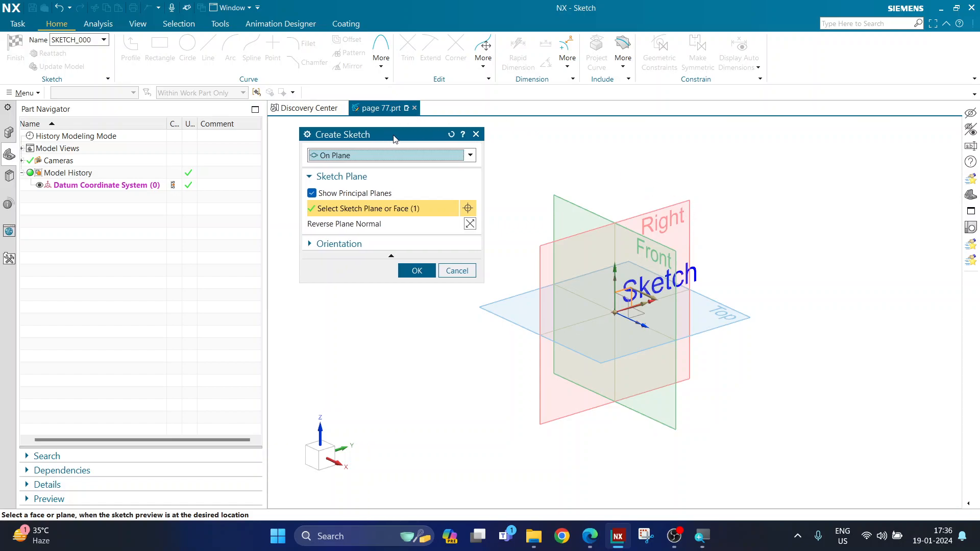
pyautogui.click(413, 275)
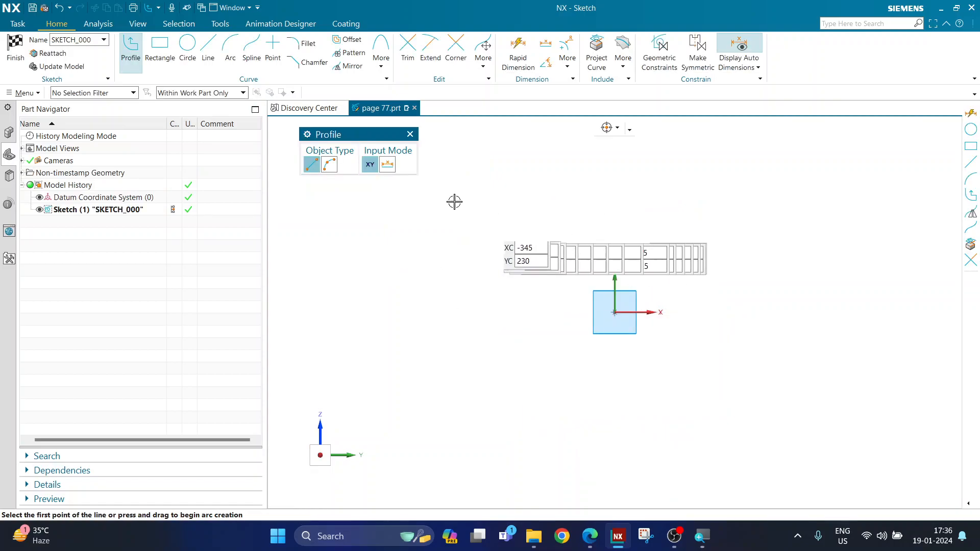
pyautogui.moveTo(350, 134); pyautogui.dragTo(365, 157)
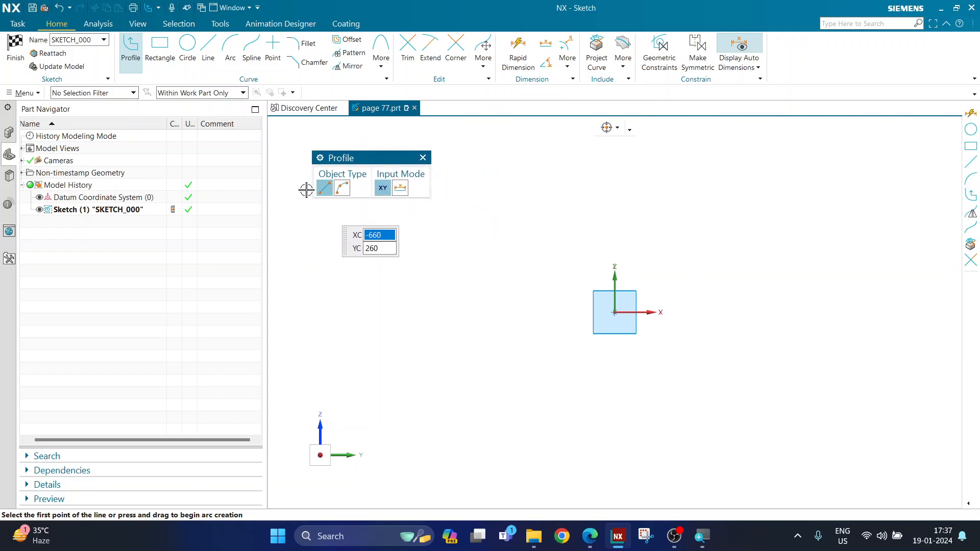
pyautogui.click(409, 212)
pyautogui.click(380, 188)
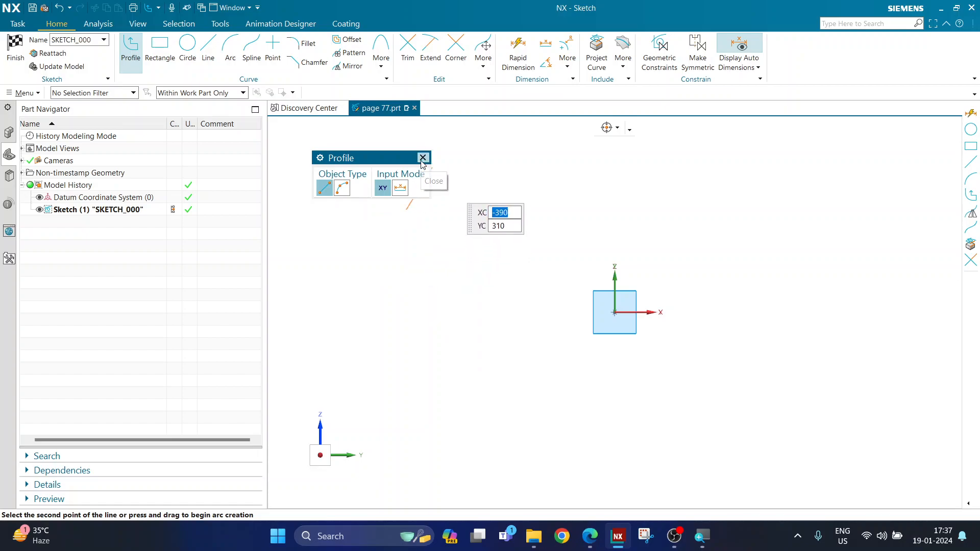
pyautogui.click(422, 158)
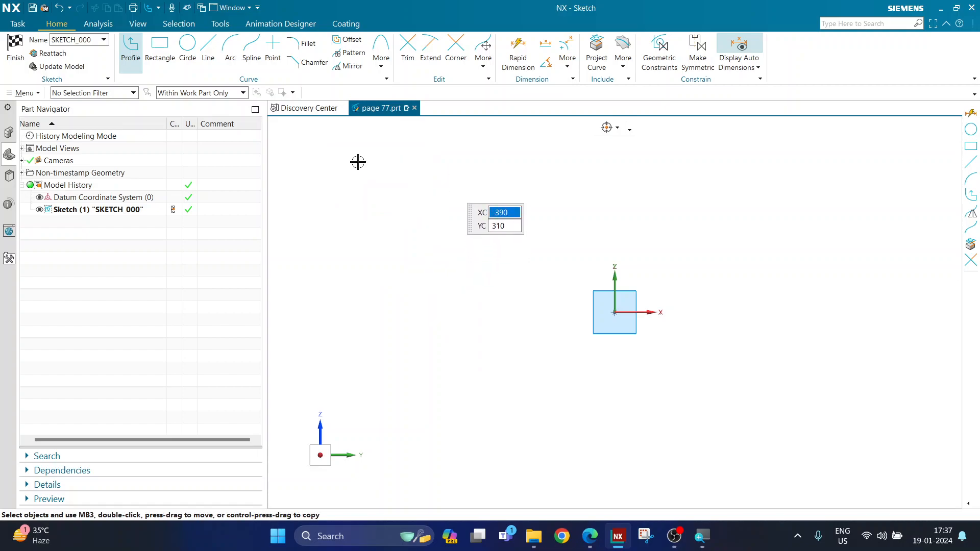
# Sketch a closed trapezoid above the origin with the Profile tool, lower edge about 280, upper edge about 165 and right side about 175 long
pyautogui.click(131, 60)
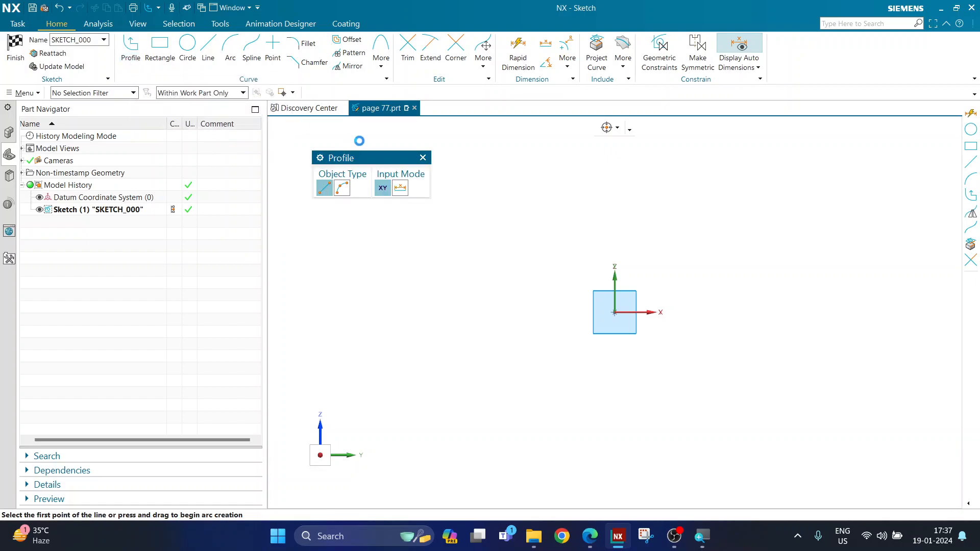
pyautogui.click(515, 245)
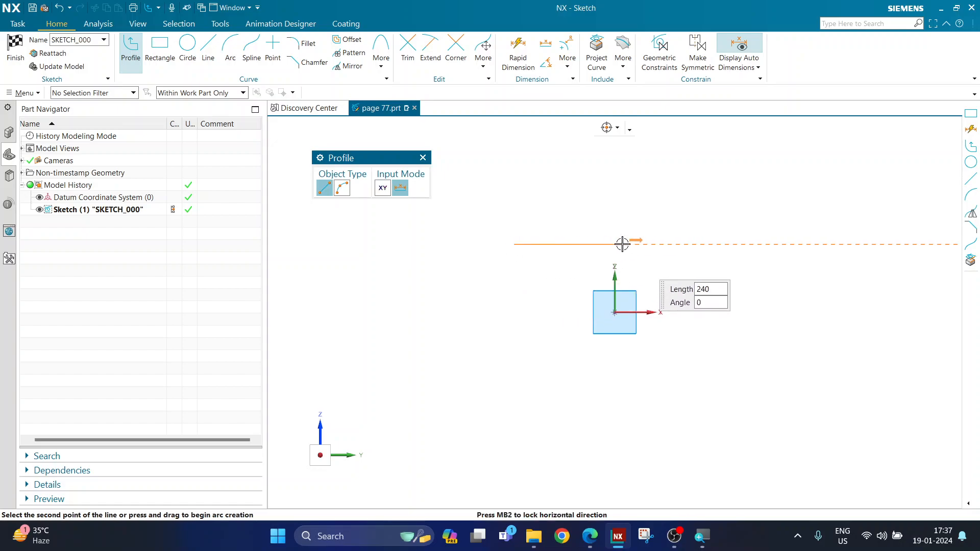
pyautogui.click(645, 244)
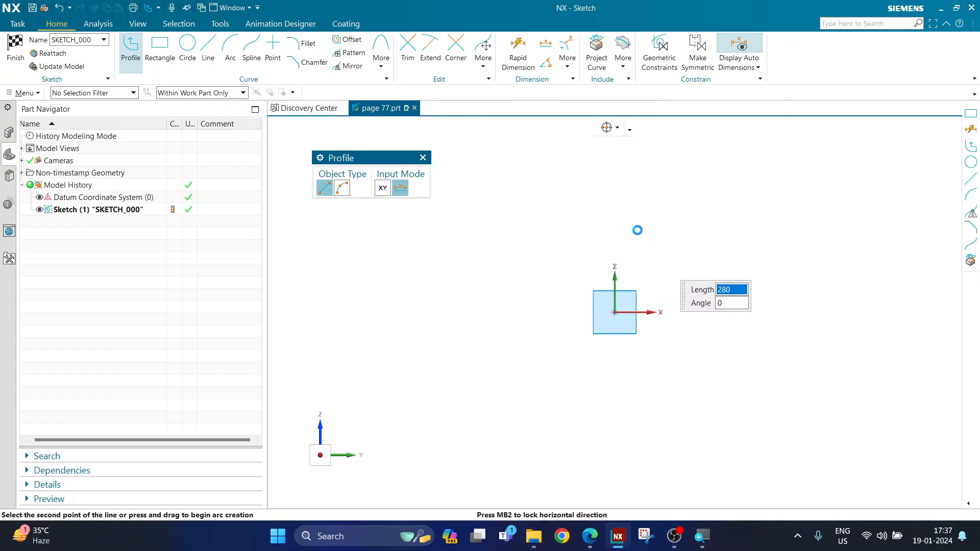
pyautogui.click(621, 166)
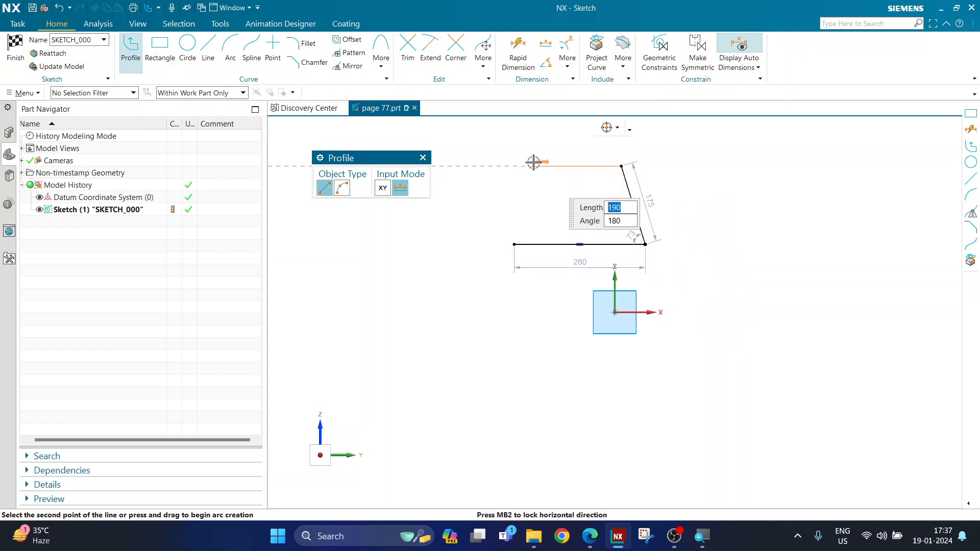
pyautogui.click(544, 166)
pyautogui.click(514, 243)
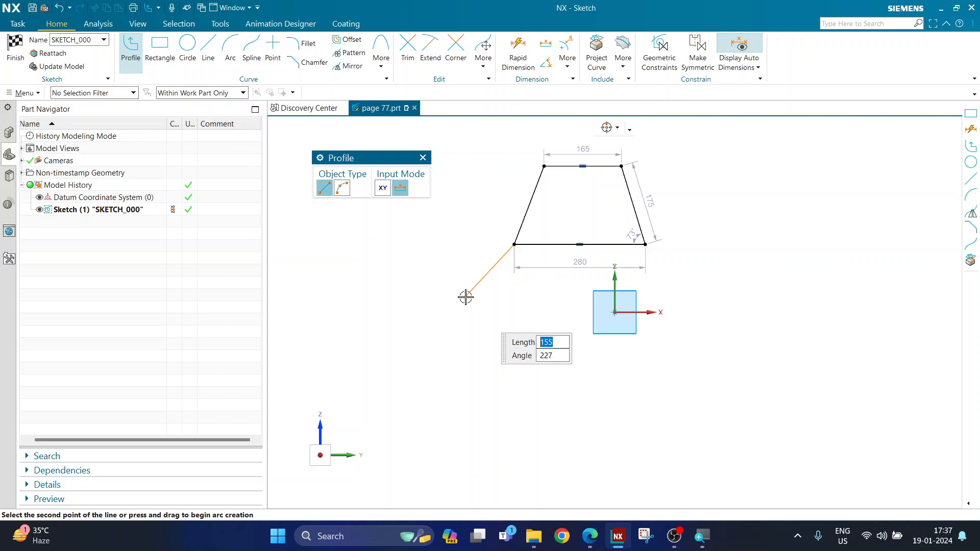
# Find and open the Windows On-Screen Keyboard, move it clear of the sketch and close it
pyautogui.press('super')
pyautogui.write('n')
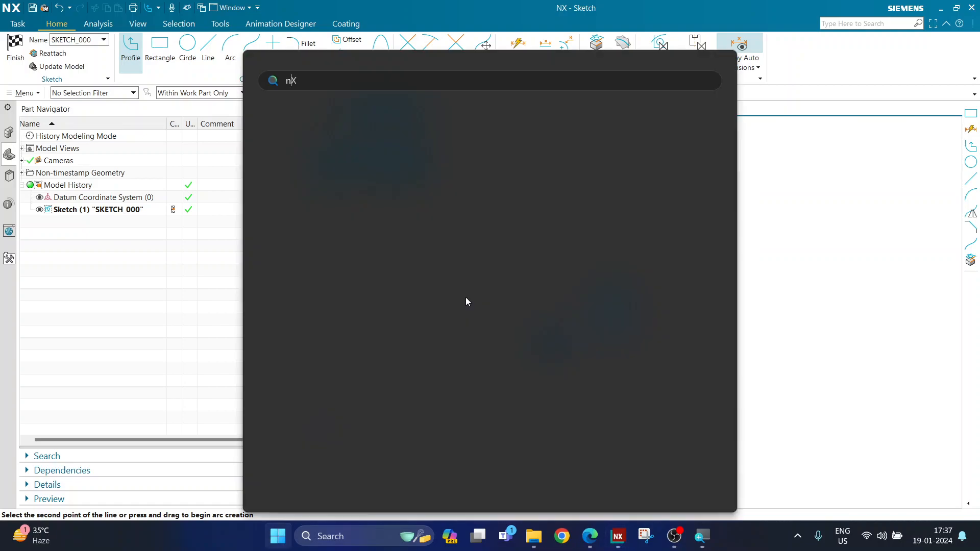
pyautogui.press('BackSpace')
pyautogui.write('oneNote')
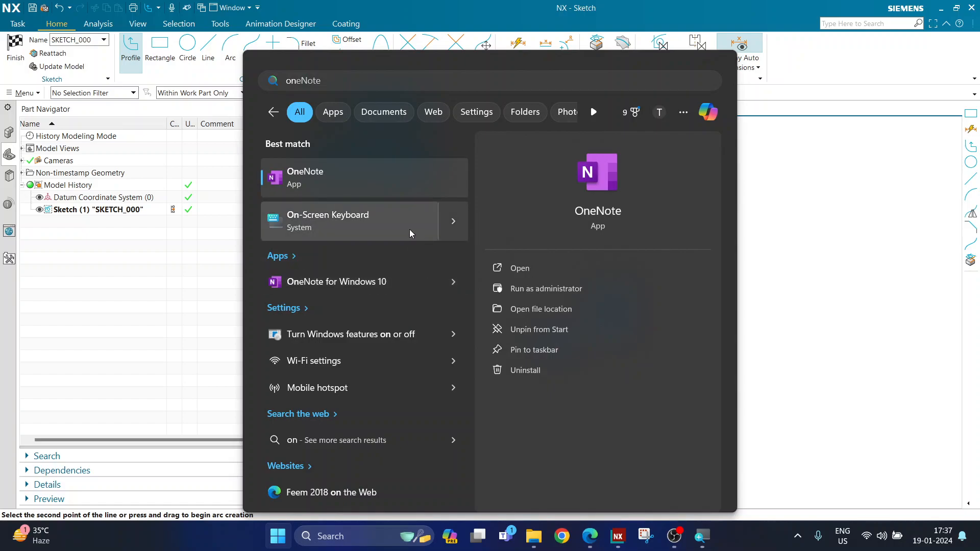
pyautogui.click(452, 224)
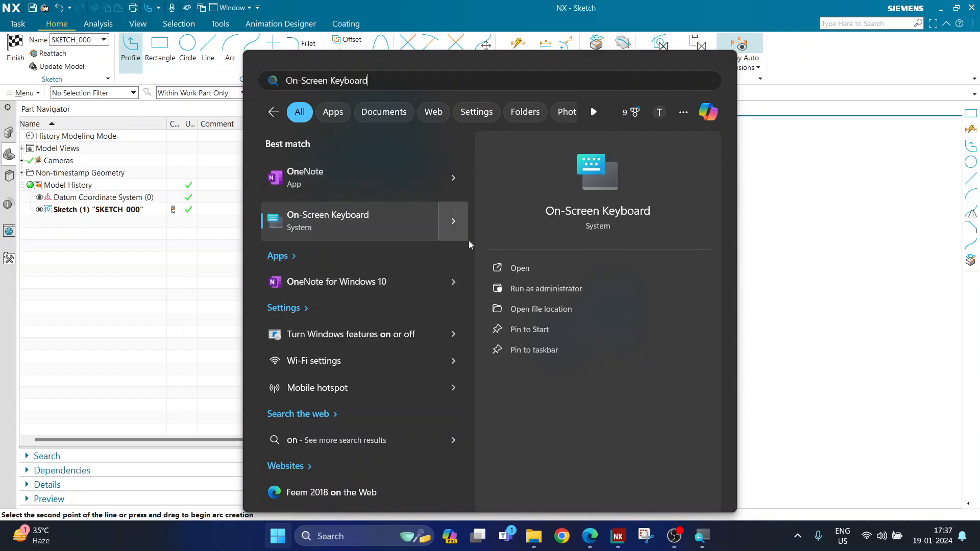
pyautogui.click(518, 268)
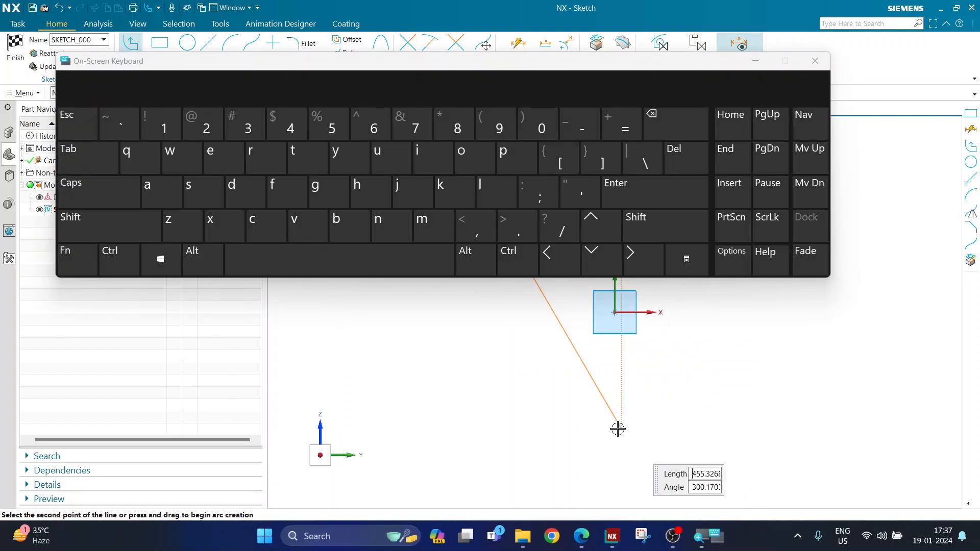
pyautogui.moveTo(437, 70); pyautogui.dragTo(679, 294)
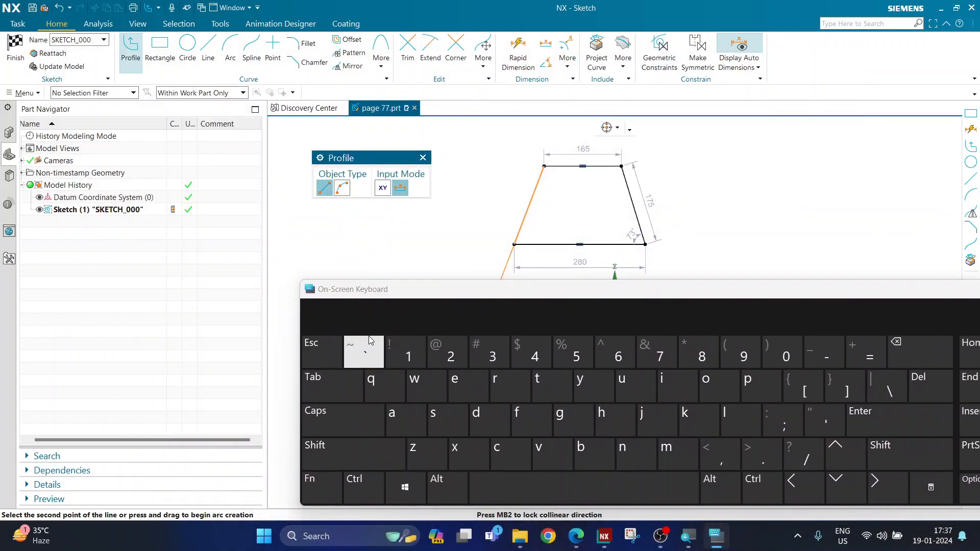
pyautogui.moveTo(413, 295); pyautogui.dragTo(163, 268)
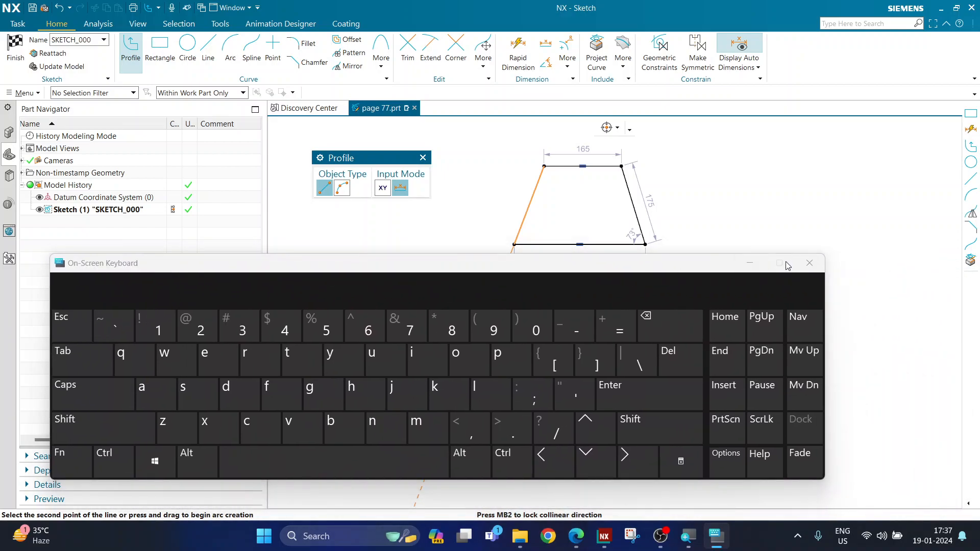
pyautogui.click(809, 263)
# End the profile chain and examine the trapezoid with its automatic dimensions
pyautogui.press('Escape')
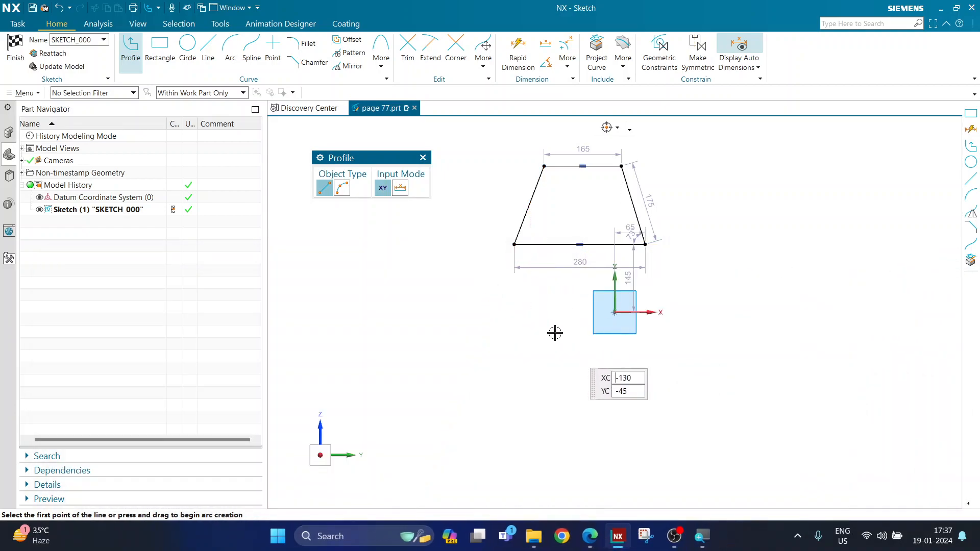
pyautogui.press('Escape')
pyautogui.scroll(-1, 599, 213)
pyautogui.scroll(2, 599, 212)
pyautogui.scroll(-2, 594, 342)
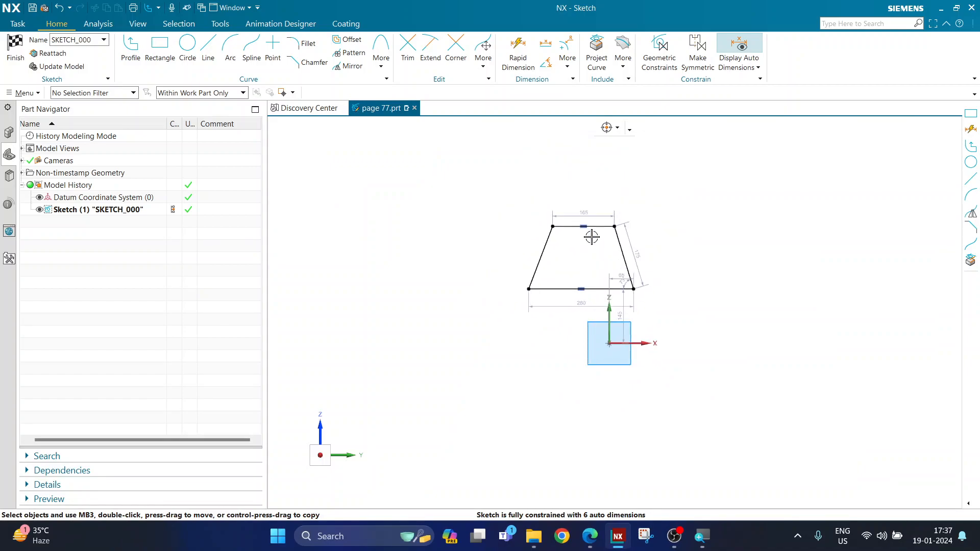
pyautogui.scroll(3, 592, 238)
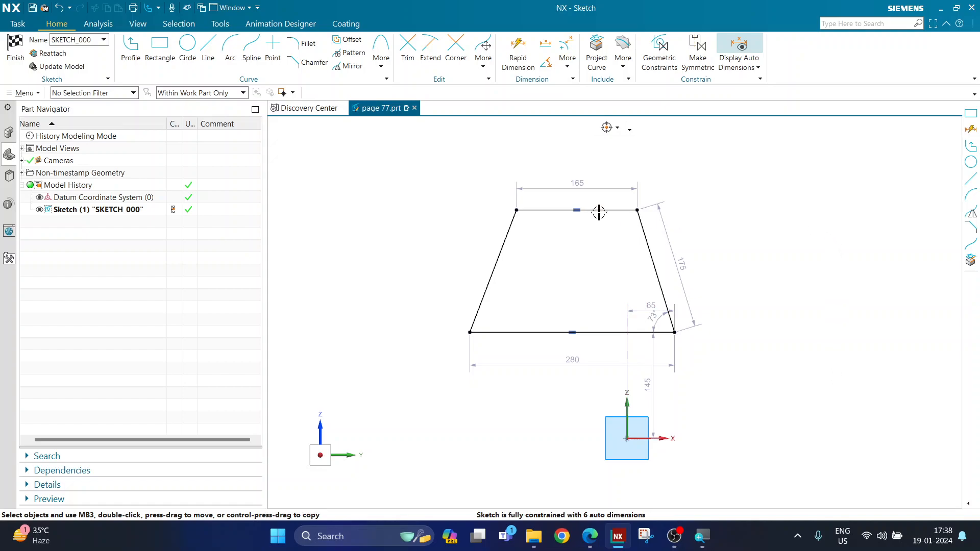
pyautogui.scroll(4, 584, 248)
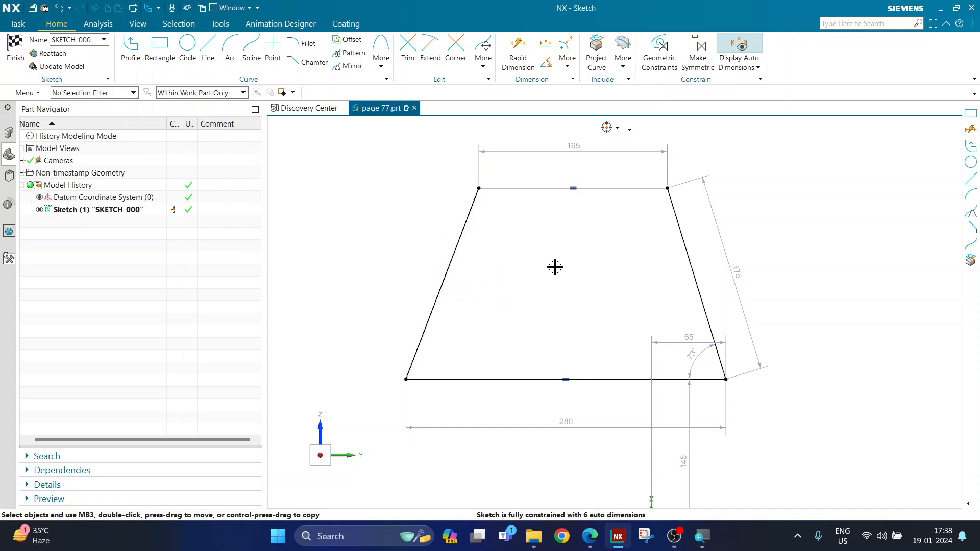
pyautogui.scroll(-5, 555, 267)
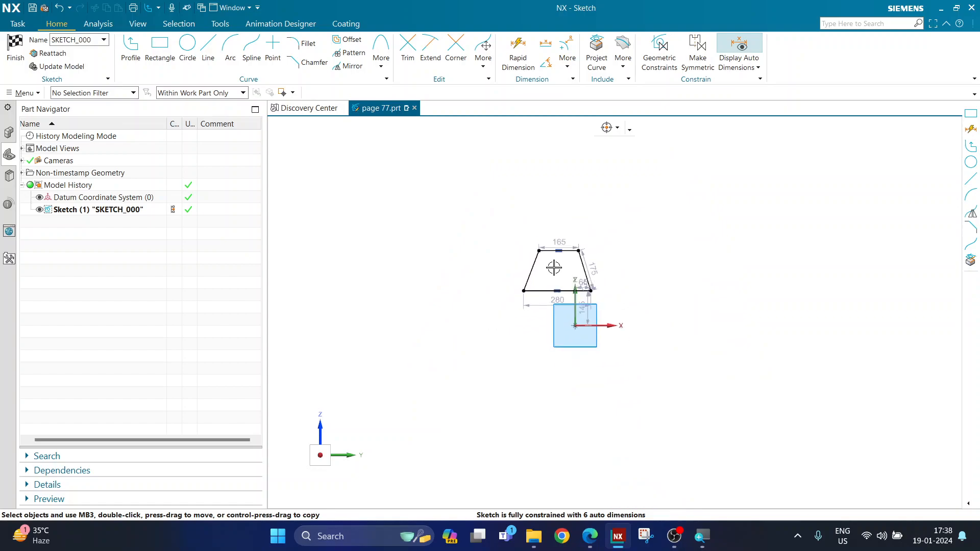
pyautogui.scroll(8, 553, 267)
pyautogui.scroll(-3, 544, 253)
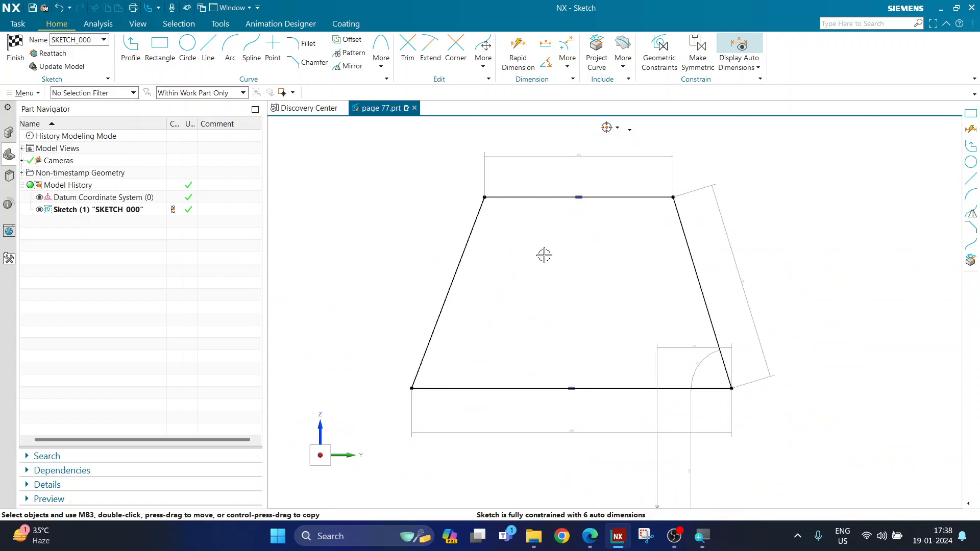
pyautogui.scroll(1, 544, 255)
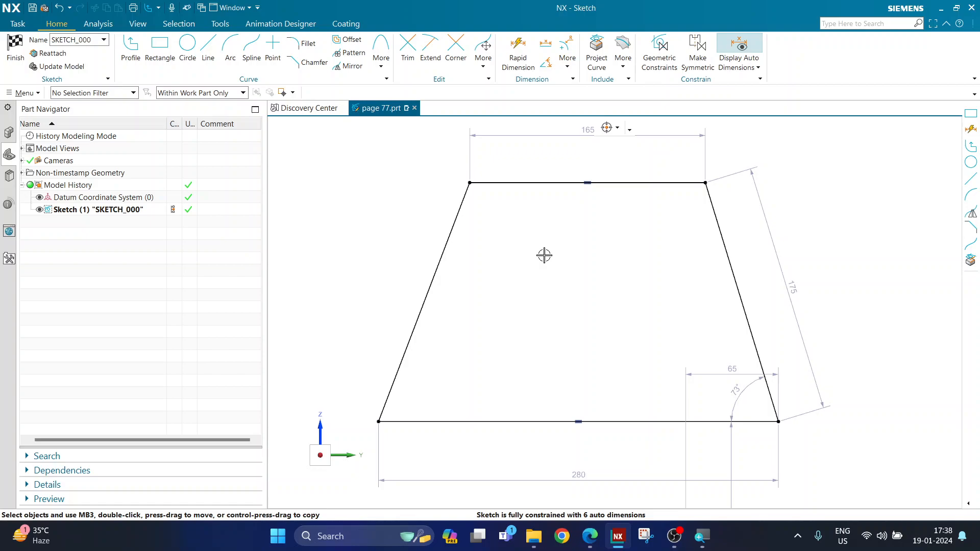
pyautogui.click(448, 237)
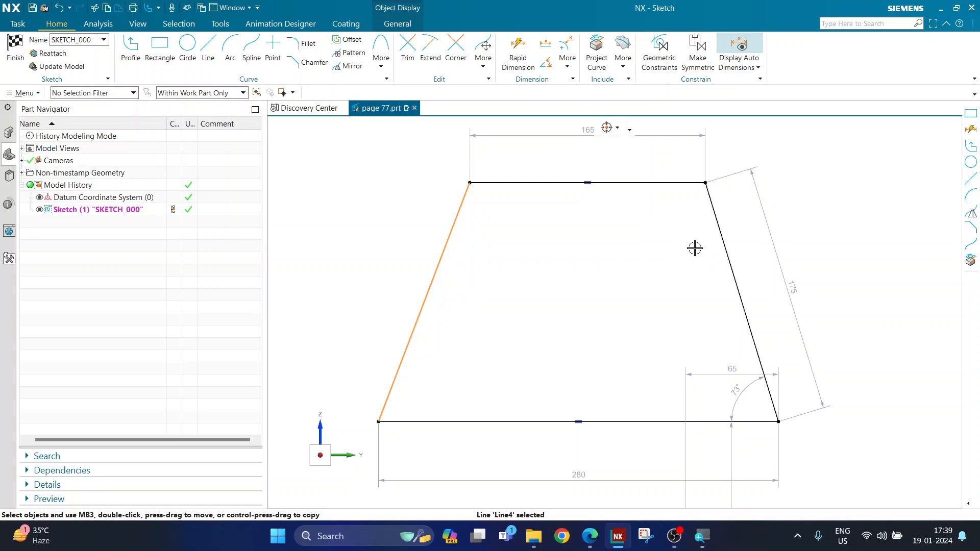
pyautogui.click(723, 238)
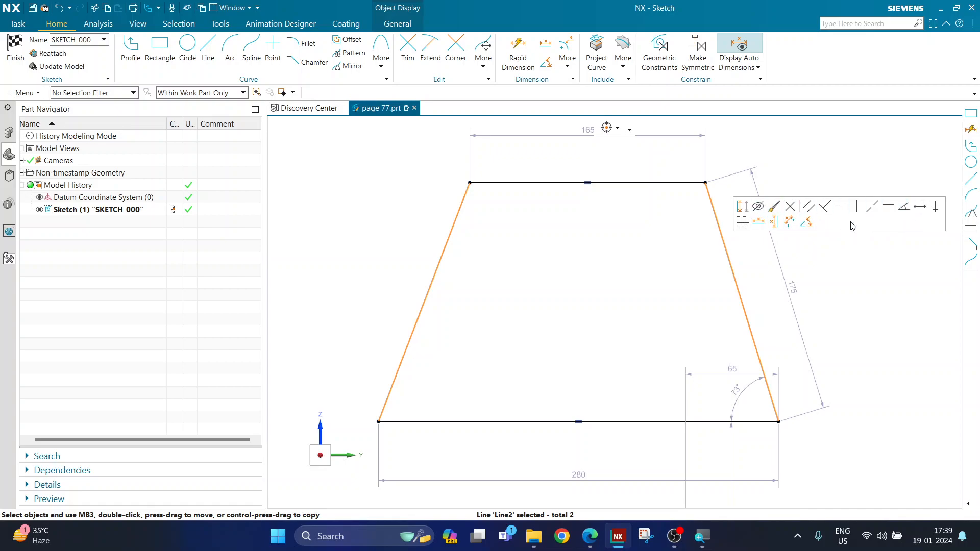
pyautogui.press('Escape')
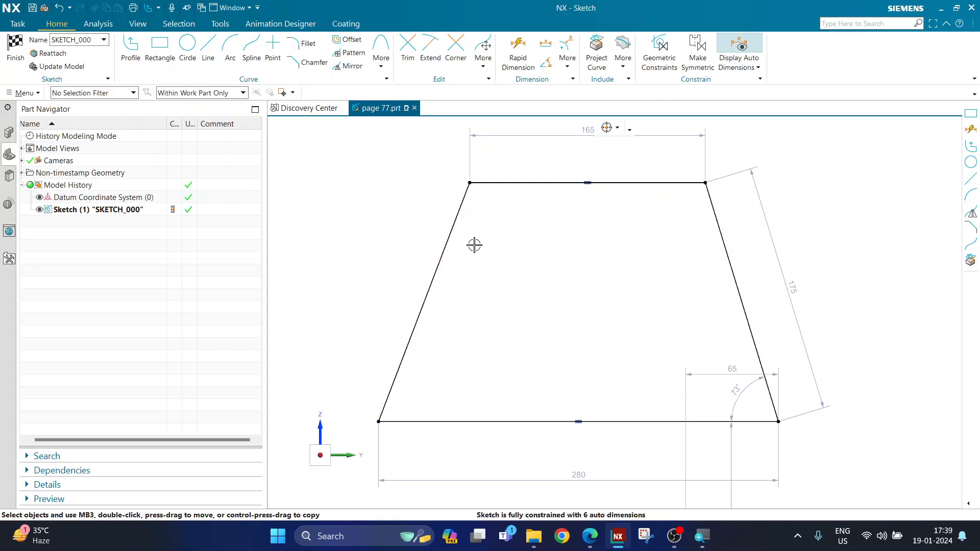
# Constrain the trapezoid's two slanted sides to equal length
pyautogui.click(453, 226)
pyautogui.click(728, 250)
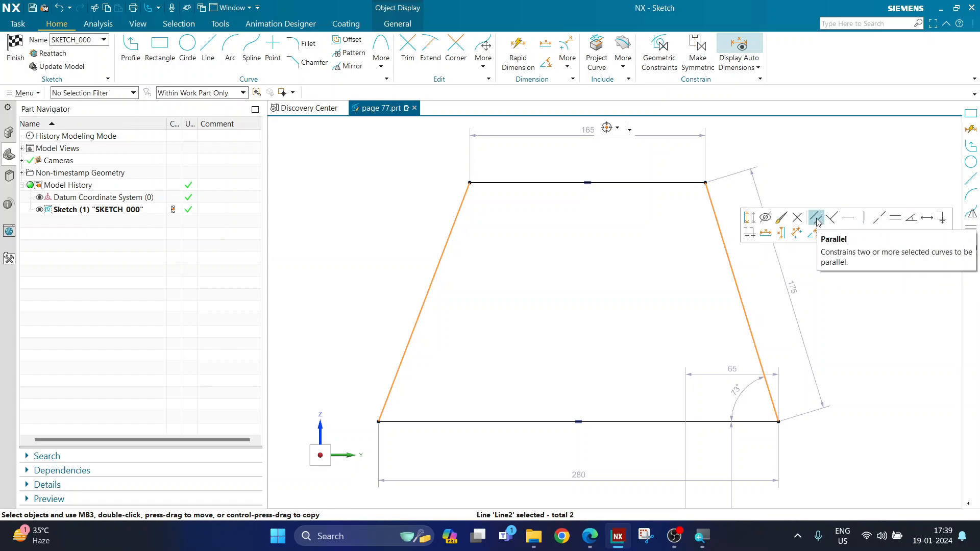
pyautogui.click(896, 220)
pyautogui.scroll(-3, 805, 256)
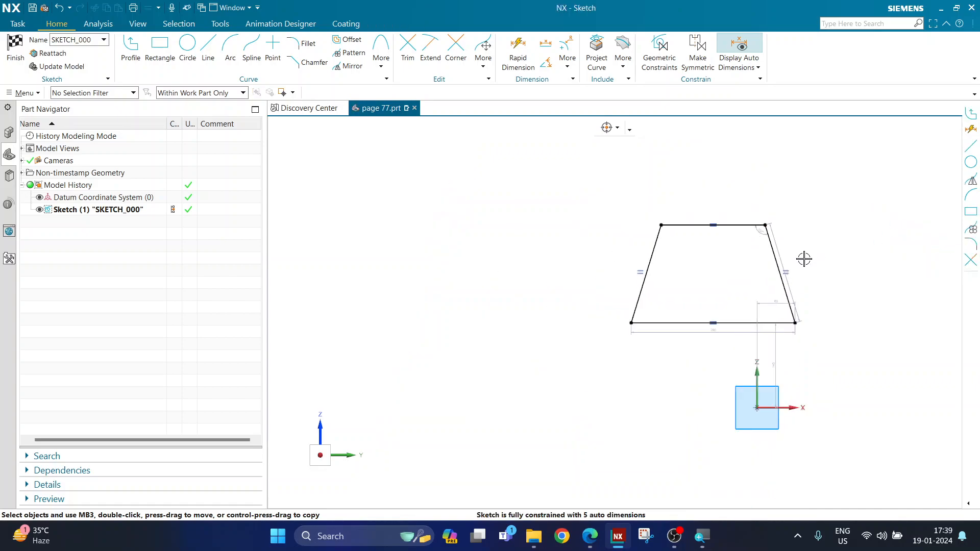
pyautogui.scroll(2, 804, 266)
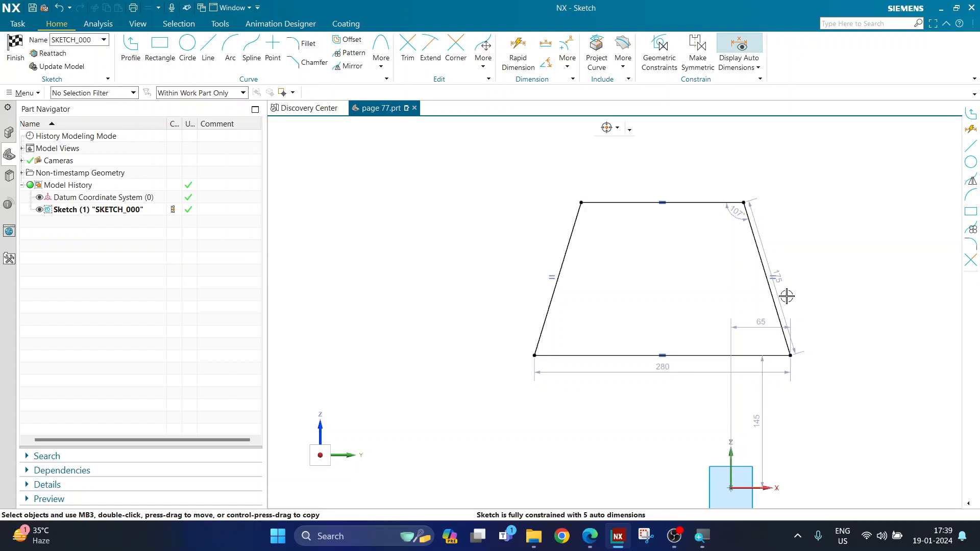
pyautogui.scroll(1, 765, 313)
pyautogui.scroll(1, 649, 294)
pyautogui.scroll(-2, 647, 301)
pyautogui.scroll(1, 653, 264)
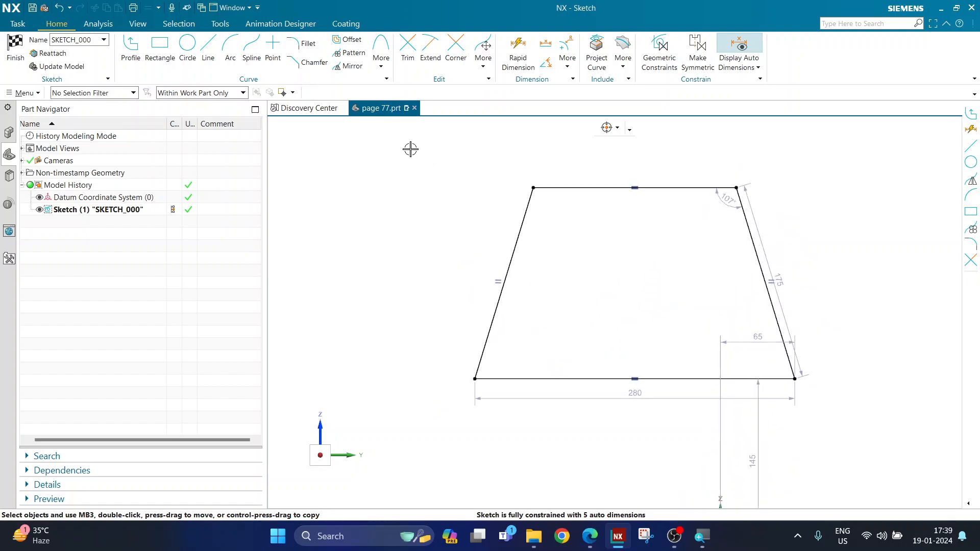
# Add a Rapid Dimension to the trapezoid's lower horizontal edge and set its length to 90
pyautogui.click(518, 51)
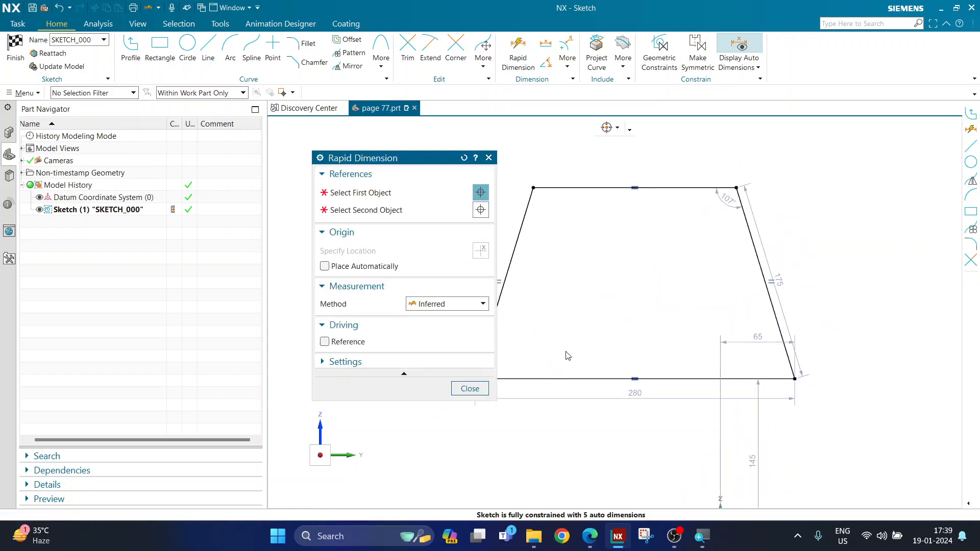
pyautogui.click(489, 158)
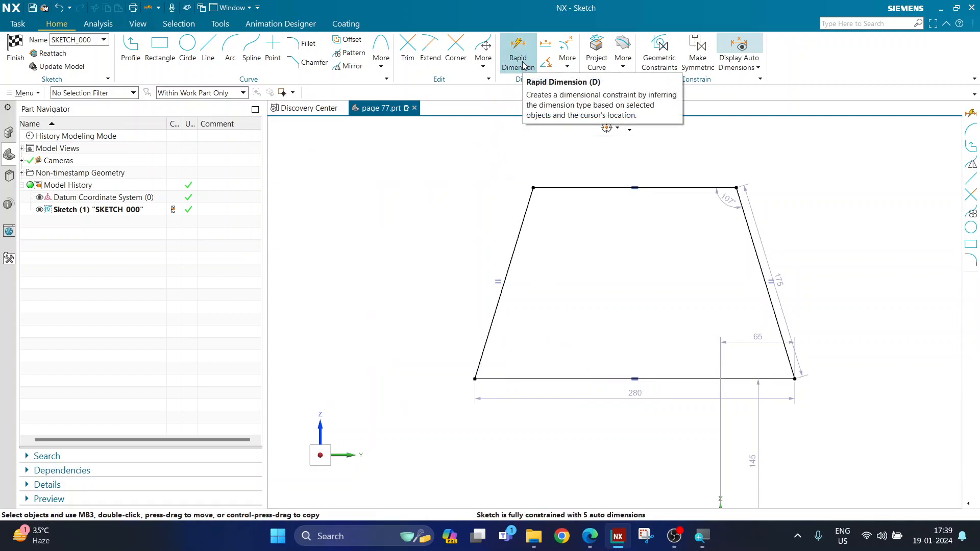
pyautogui.click(523, 67)
pyautogui.scroll(-1, 810, 183)
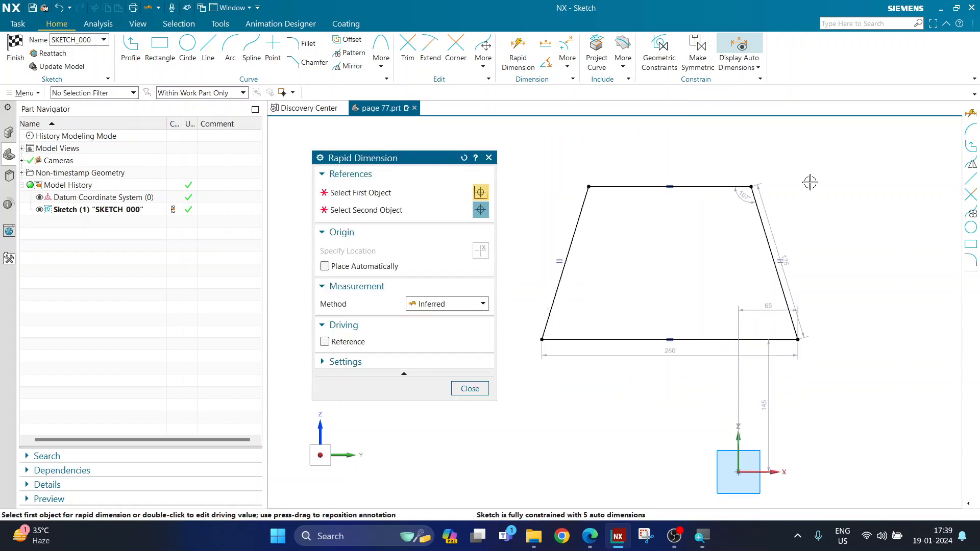
pyautogui.click(644, 337)
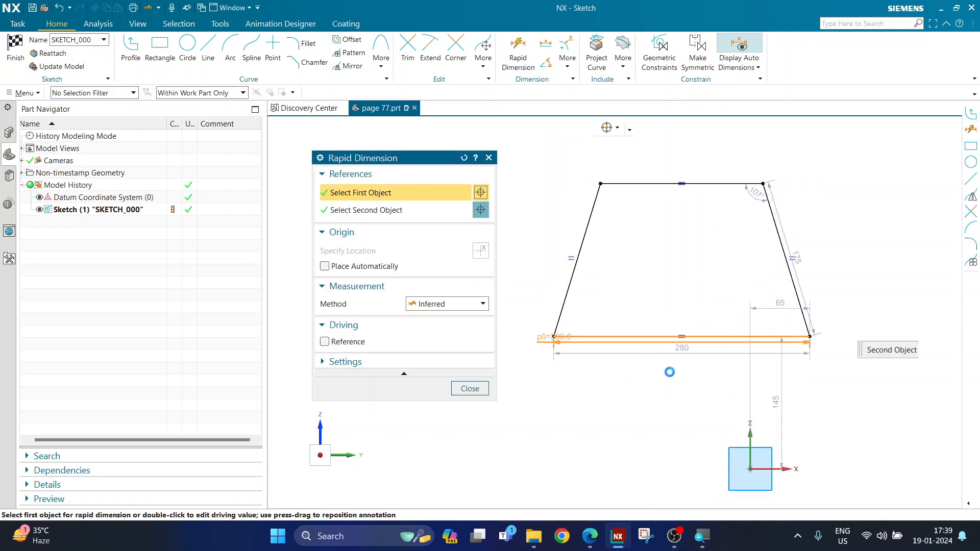
pyautogui.click(667, 376)
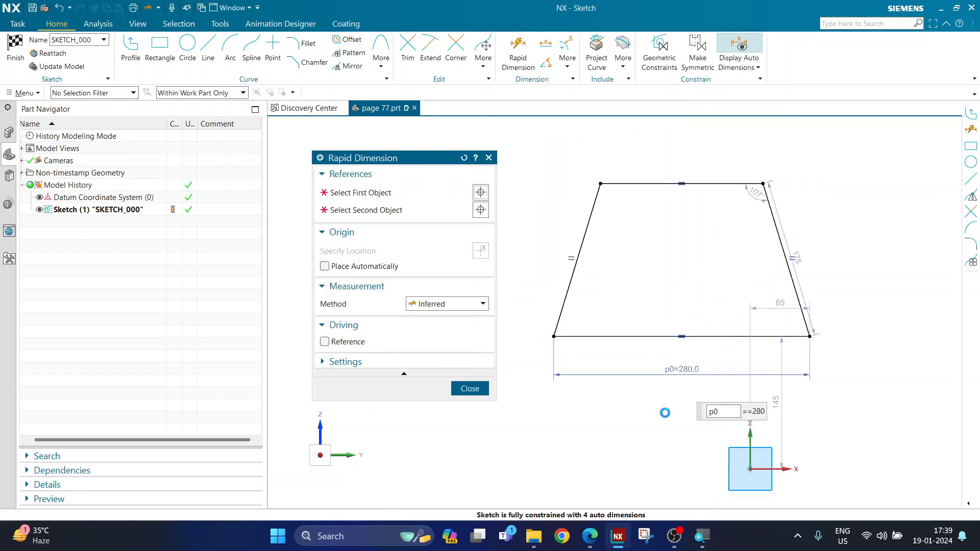
pyautogui.write('90')
pyautogui.press('Return')
pyautogui.scroll(4, 735, 458)
pyautogui.press('Escape')
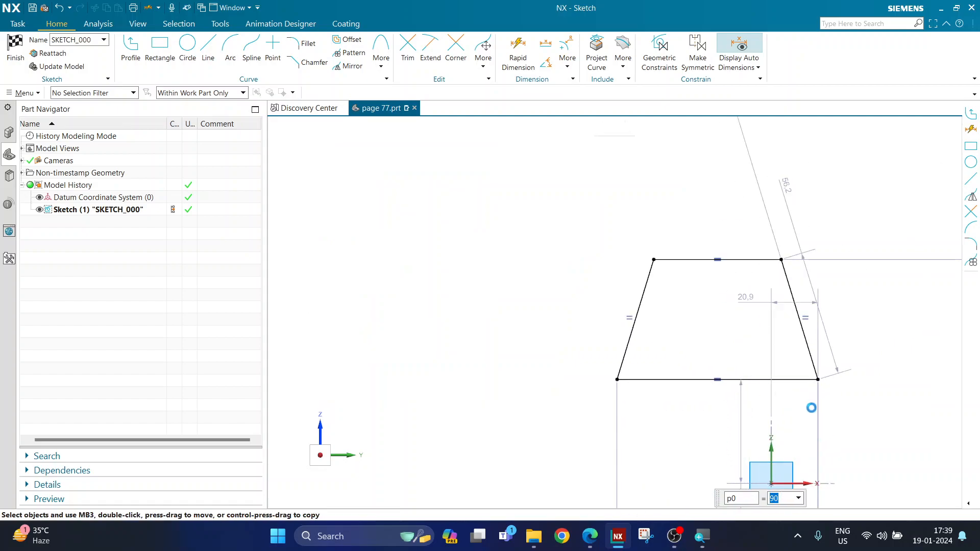
pyautogui.scroll(3, 697, 403)
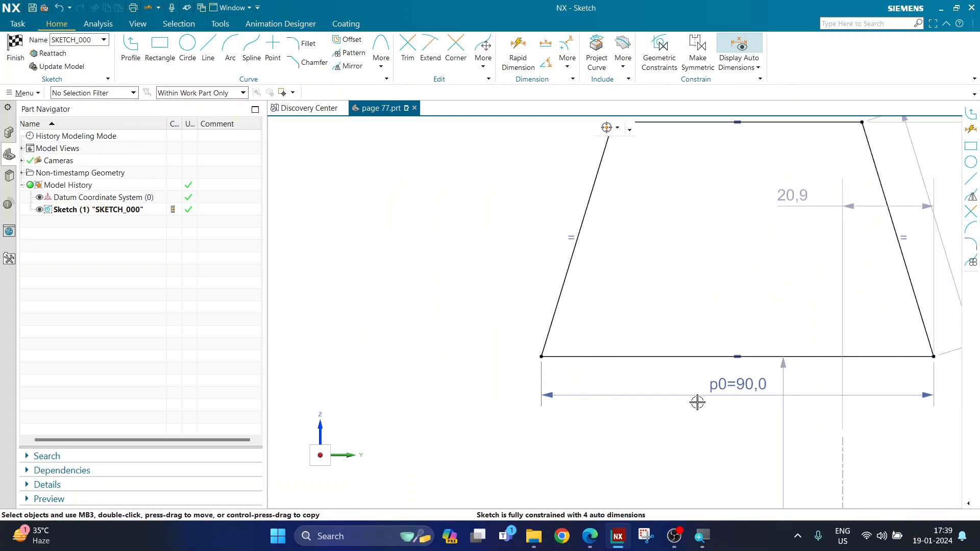
# Add a Rapid Dimension to the trapezoid's upper horizontal edge and set its length to 50
pyautogui.scroll(-3, 714, 368)
pyautogui.scroll(2, 721, 390)
pyautogui.scroll(-3, 706, 389)
pyautogui.scroll(2, 845, 321)
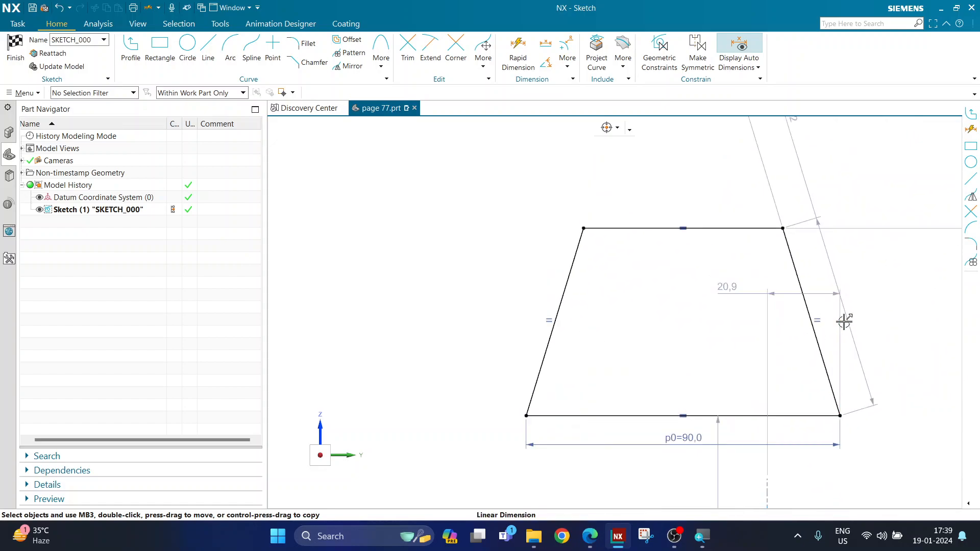
pyautogui.click(528, 70)
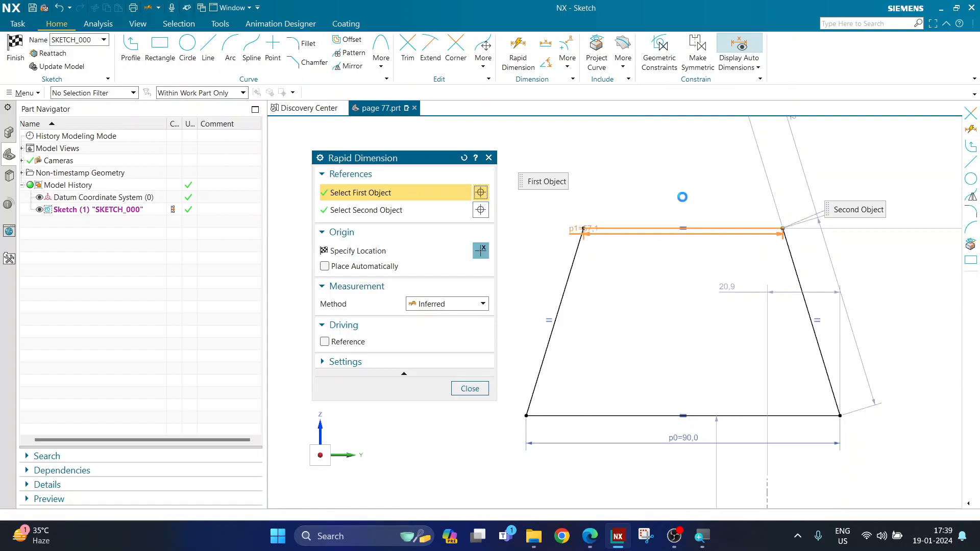
pyautogui.click(680, 203)
pyautogui.doubleClick(642, 232)
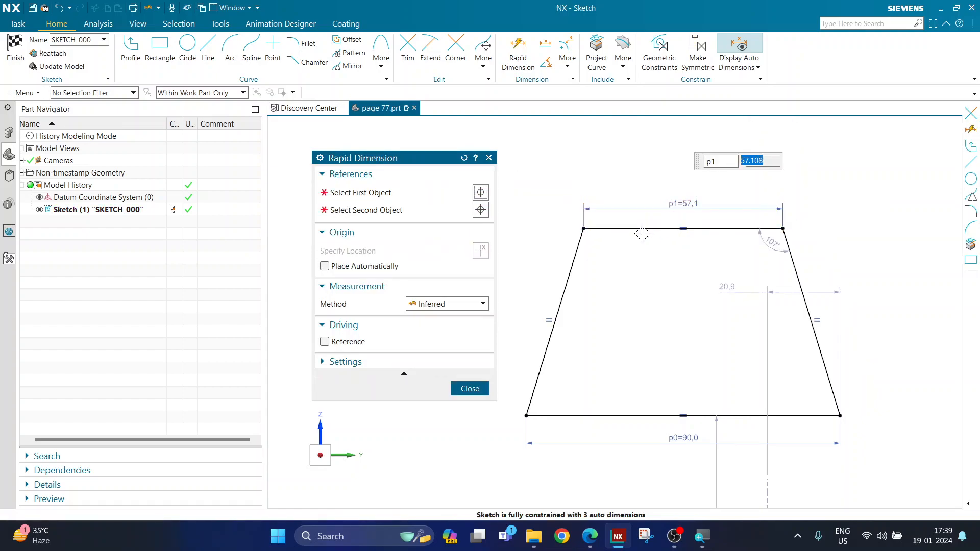
pyautogui.write('50')
pyautogui.press('Return')
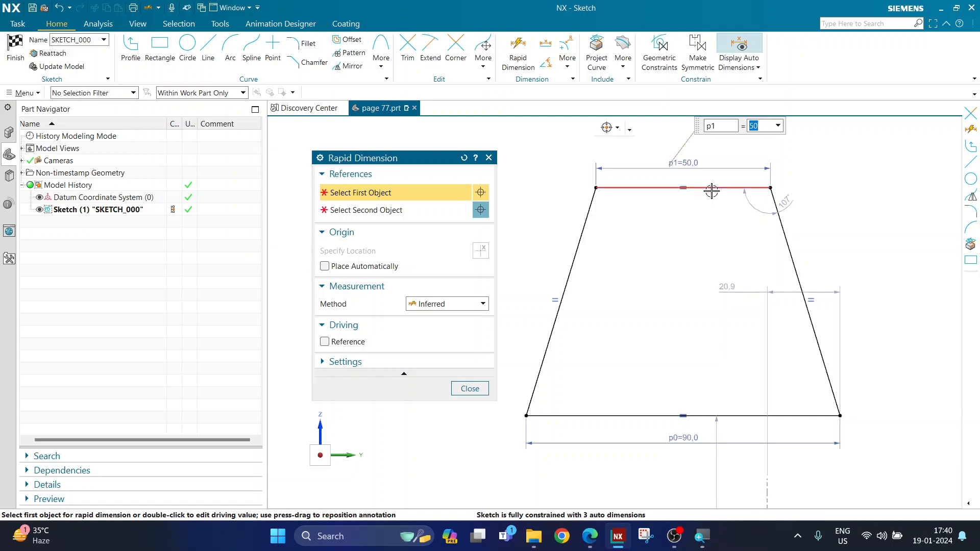
# Dimension the vertical distance between the trapezoid's upper and lower edges and set it to 50
pyautogui.click(712, 188)
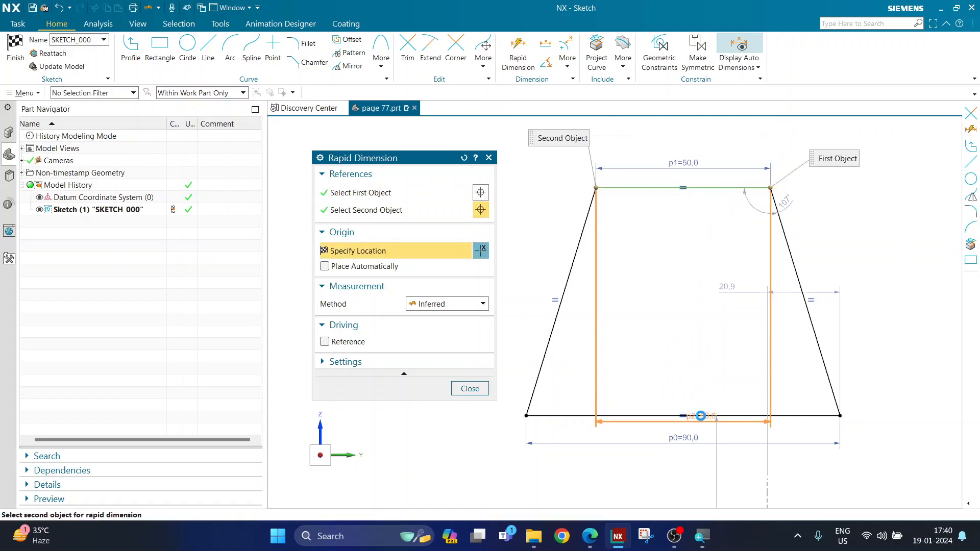
pyautogui.click(699, 415)
pyautogui.click(680, 308)
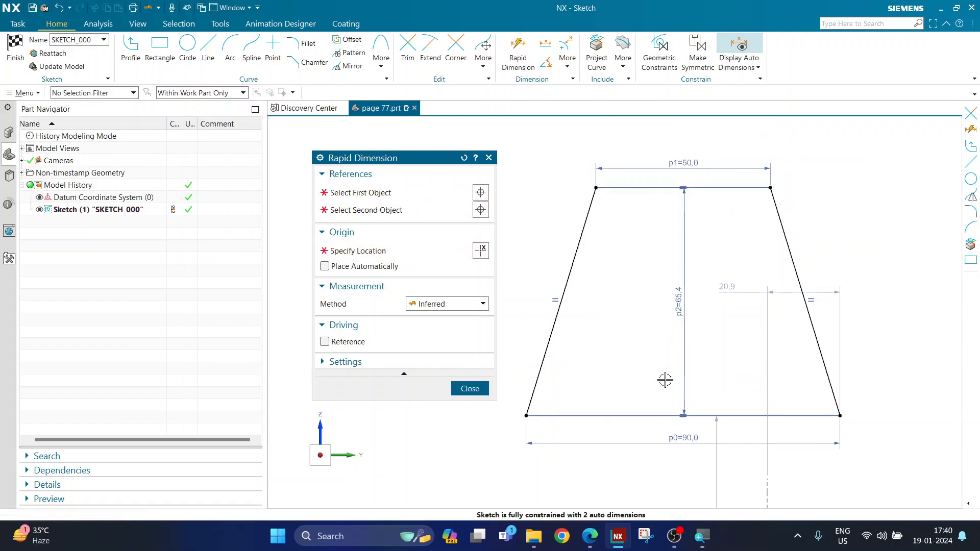
pyautogui.write('50')
pyautogui.press('Return')
pyautogui.press('Escape')
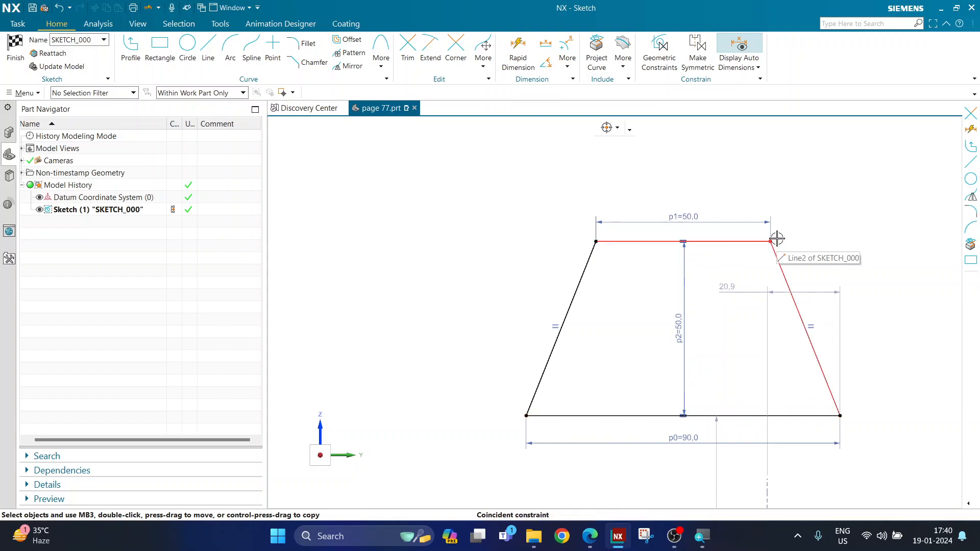
# Move the trapezoid so that the midpoint of its lower edge snaps onto the sketch origin
pyautogui.scroll(-4, 672, 160)
pyautogui.scroll(3, 695, 186)
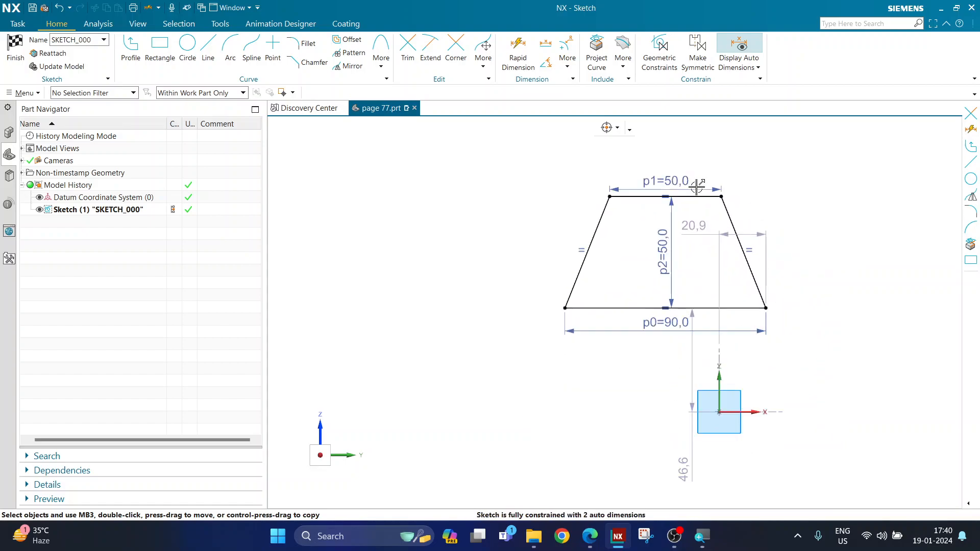
pyautogui.scroll(-1, 654, 168)
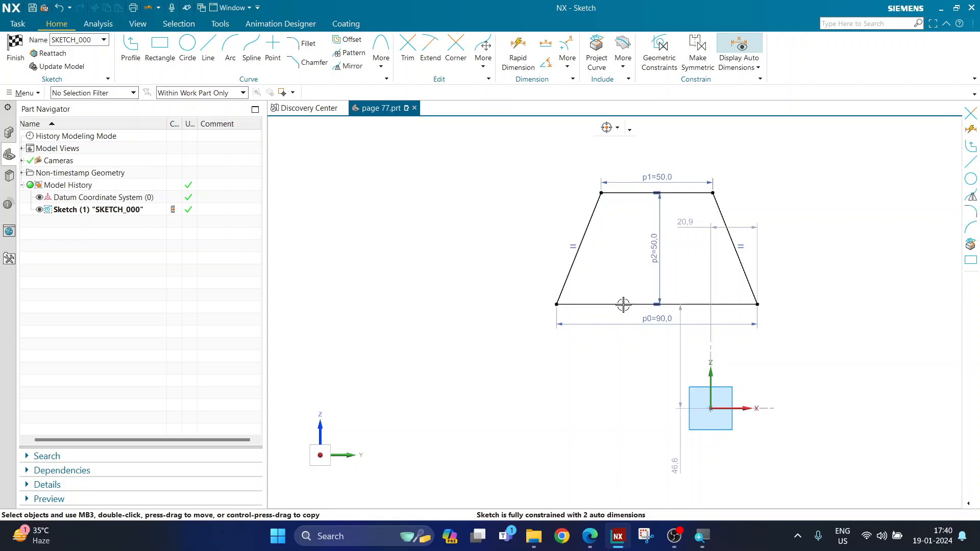
pyautogui.moveTo(659, 305)
pyautogui.mouseDown()
pyautogui.moveTo(654, 316)
pyautogui.moveTo(667, 296)
pyautogui.moveTo(625, 319)
pyautogui.moveTo(619, 362)
pyautogui.moveTo(655, 340)
pyautogui.moveTo(656, 322)
pyautogui.moveTo(595, 327)
pyautogui.moveTo(634, 334)
pyautogui.moveTo(664, 292)
pyautogui.moveTo(586, 280)
pyautogui.moveTo(595, 320)
pyautogui.moveTo(634, 324)
pyautogui.moveTo(641, 267)
pyautogui.moveTo(591, 307)
pyautogui.moveTo(711, 408)
pyautogui.mouseUp()
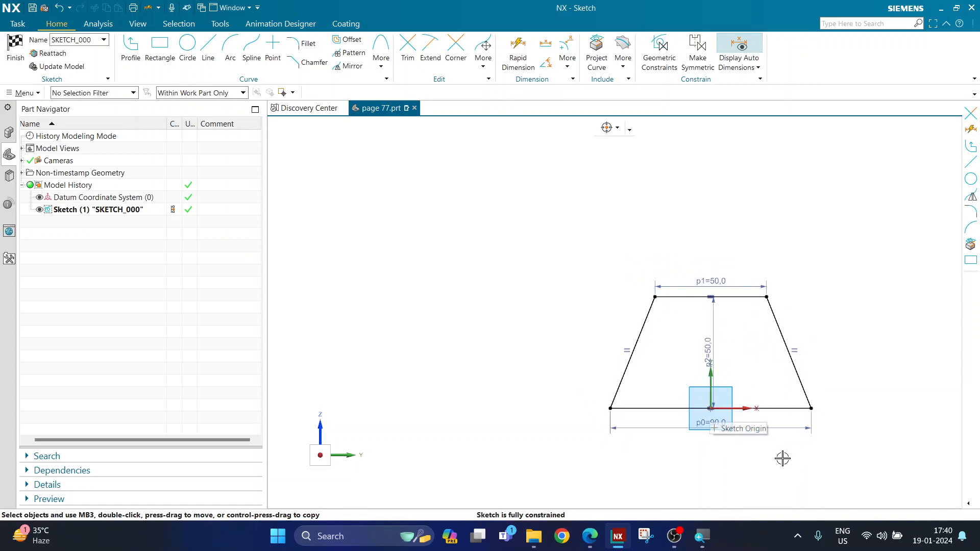
pyautogui.scroll(4, 759, 454)
pyautogui.scroll(-4, 758, 451)
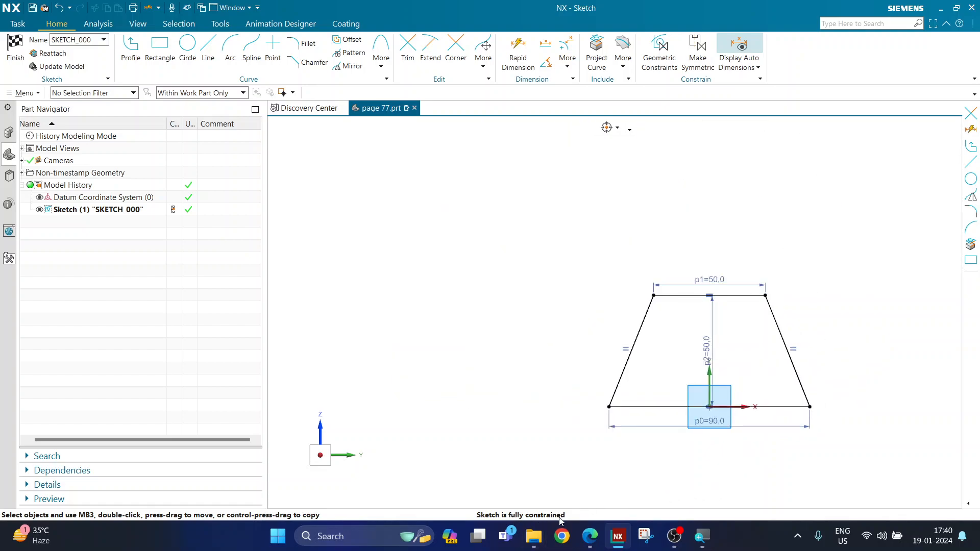
# Reposition the height dimension clear of the vertical sketch axis and finish the sketch
pyautogui.scroll(4, 743, 393)
pyautogui.moveTo(684, 321); pyautogui.dragTo(728, 324)
pyautogui.scroll(-2, 630, 307)
pyautogui.scroll(3, 714, 322)
pyautogui.scroll(-1, 717, 322)
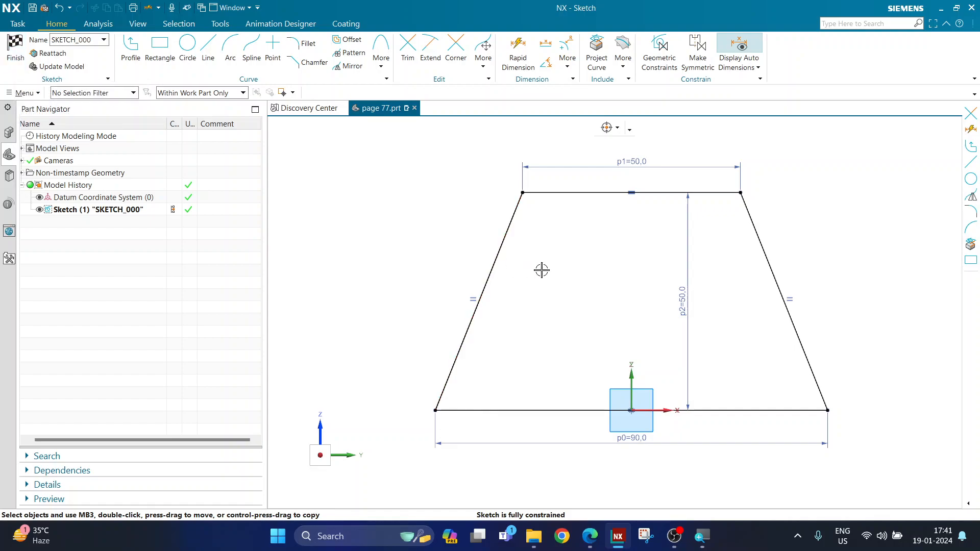
pyautogui.click(12, 70)
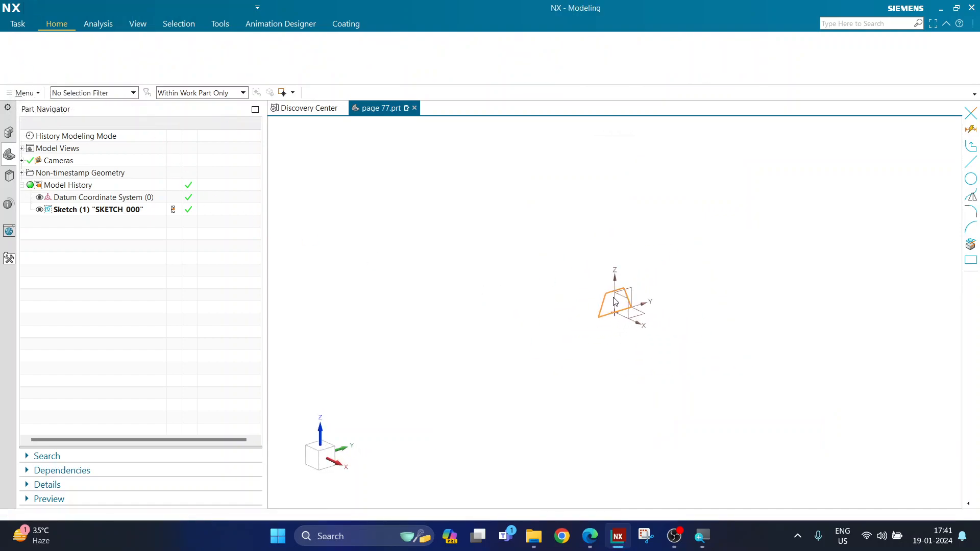
# Set up an Extrude of the four trapezoid curves from a start distance of 0 to an end distance of 50 mm
pyautogui.scroll(5, 615, 302)
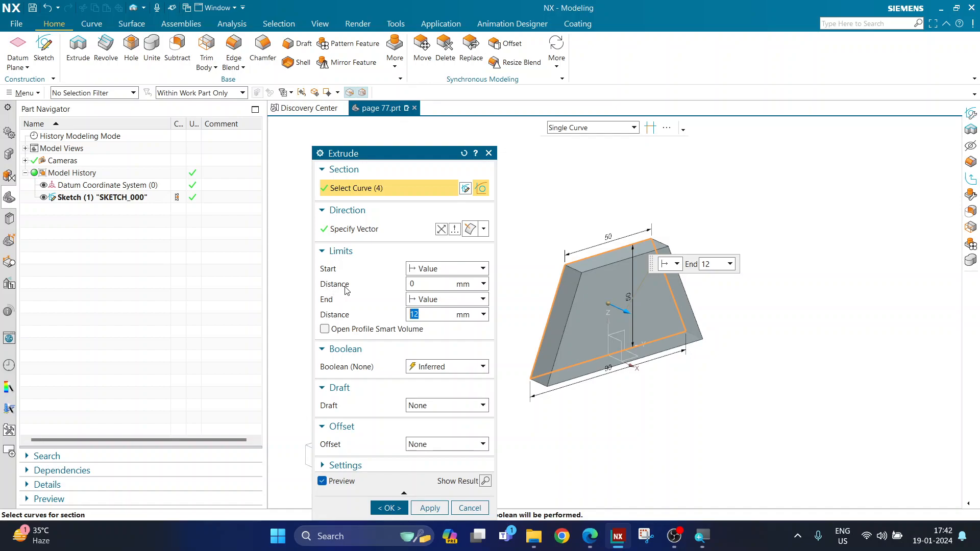
pyautogui.click(429, 287)
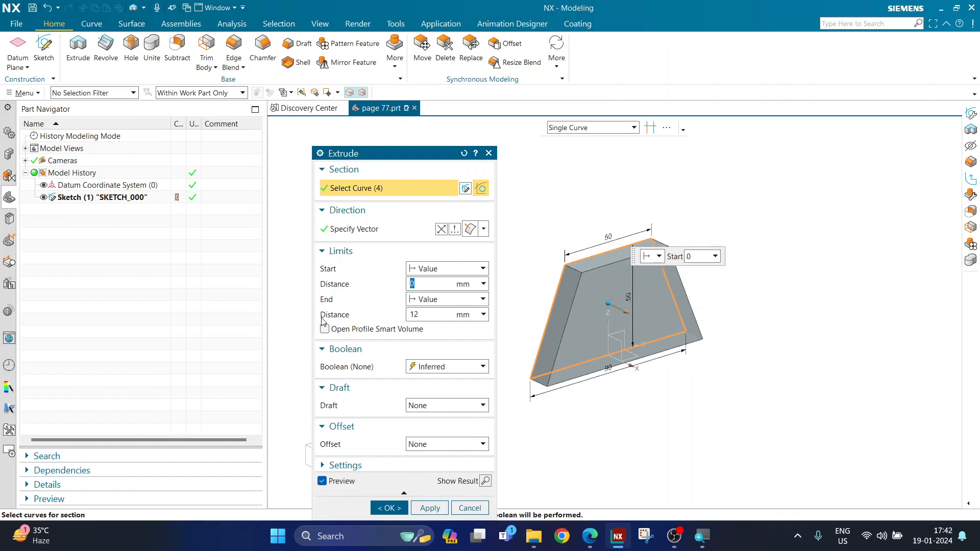
pyautogui.click(410, 315)
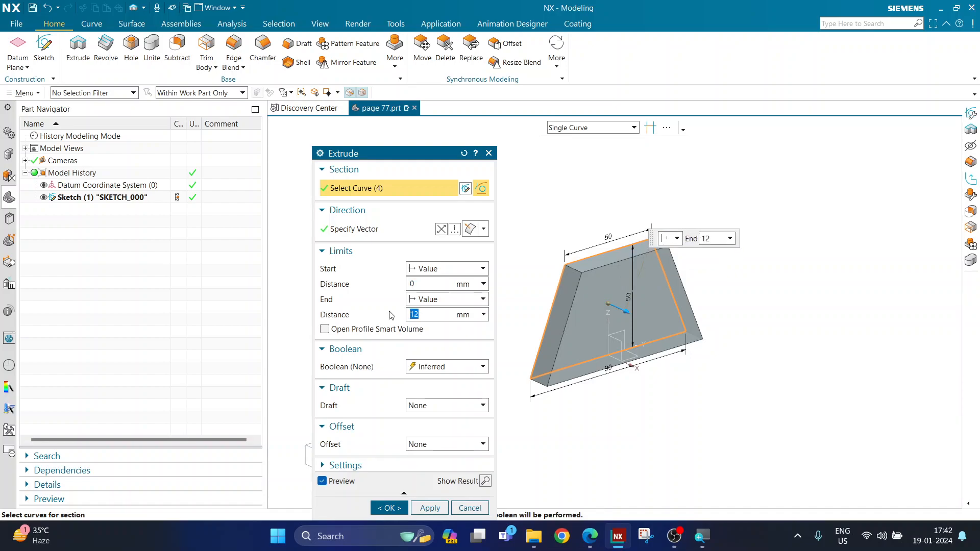
pyautogui.write('50')
pyautogui.press('Return')
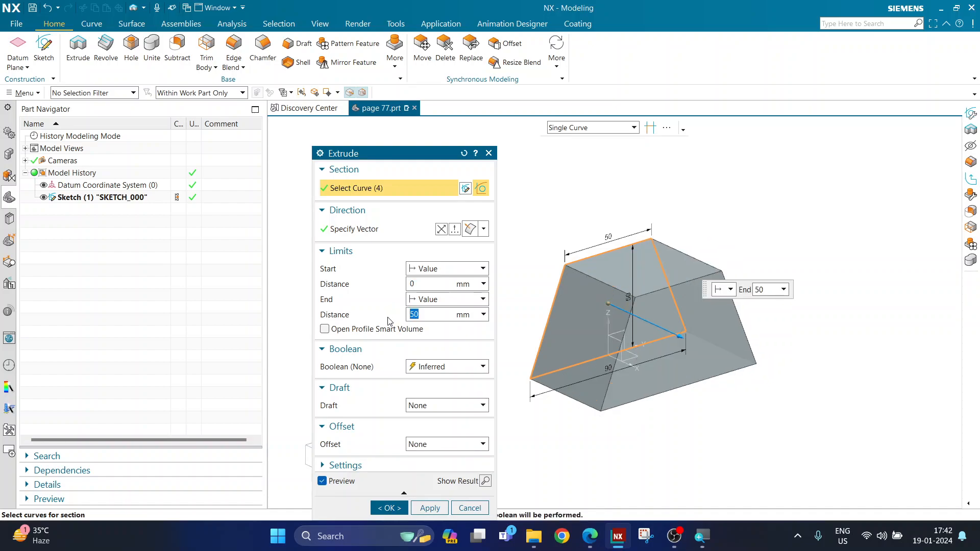
# Check the 50 base dimension on page 77 of 2D Models.pdf, marking it with a circle and erasing it, and return to NX
pyautogui.click(582, 535)
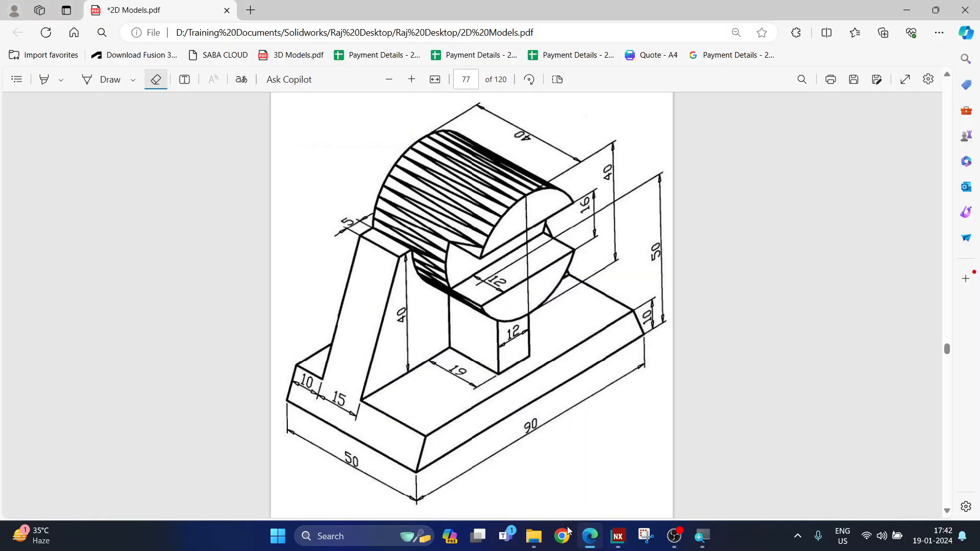
pyautogui.click(99, 85)
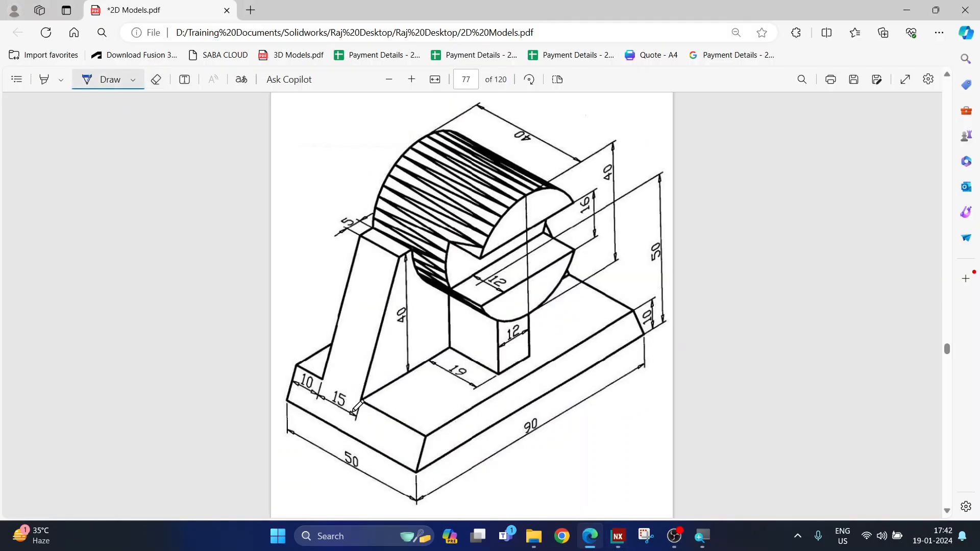
pyautogui.moveTo(363, 440)
pyautogui.mouseDown()
pyautogui.moveTo(341, 479)
pyautogui.moveTo(375, 443)
pyautogui.mouseUp()
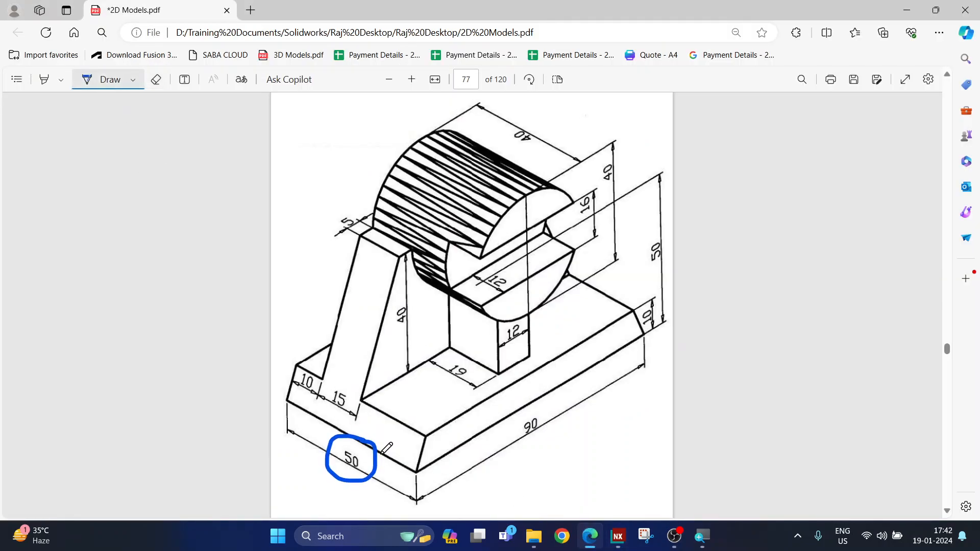
pyautogui.click(334, 440)
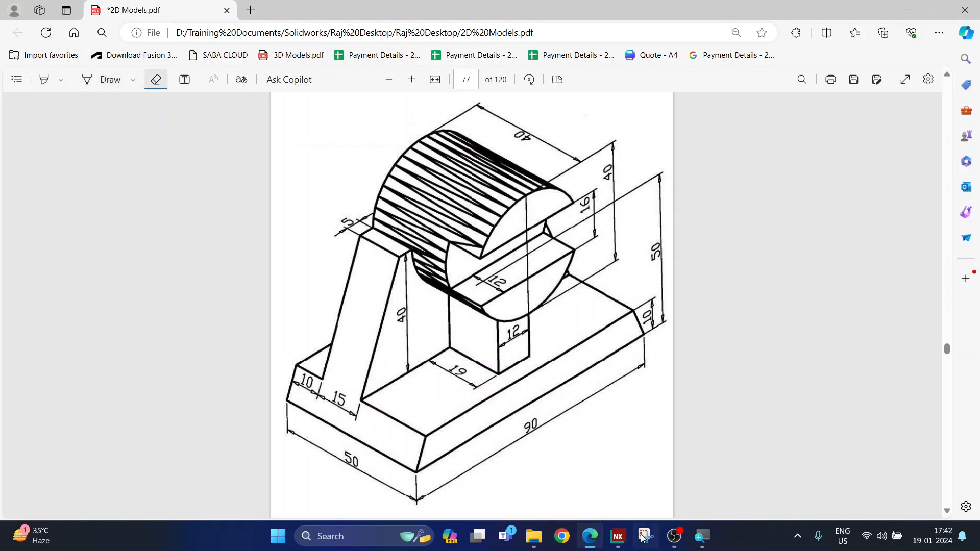
pyautogui.click(618, 535)
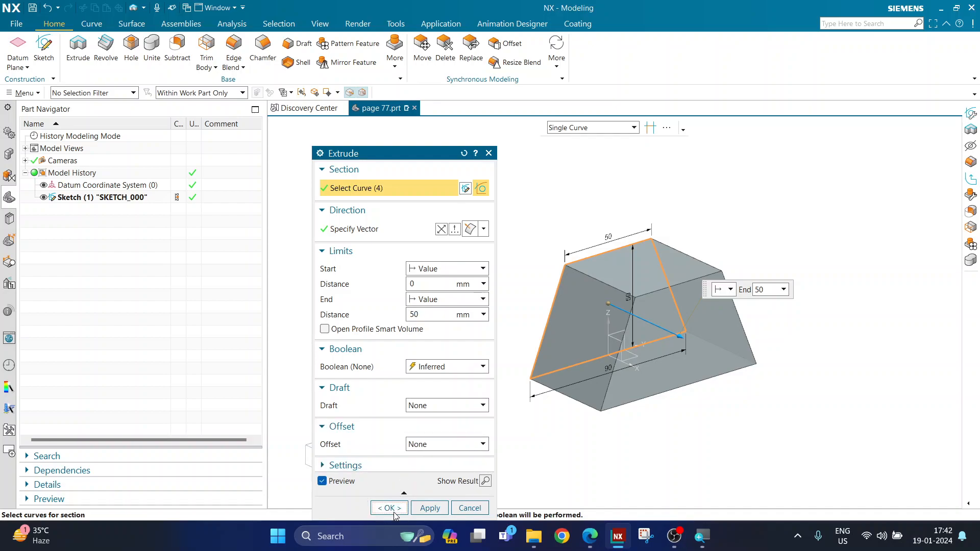
# Accept the trapezoid extrusion and inspect the solid from a tilted view
pyautogui.click(392, 508)
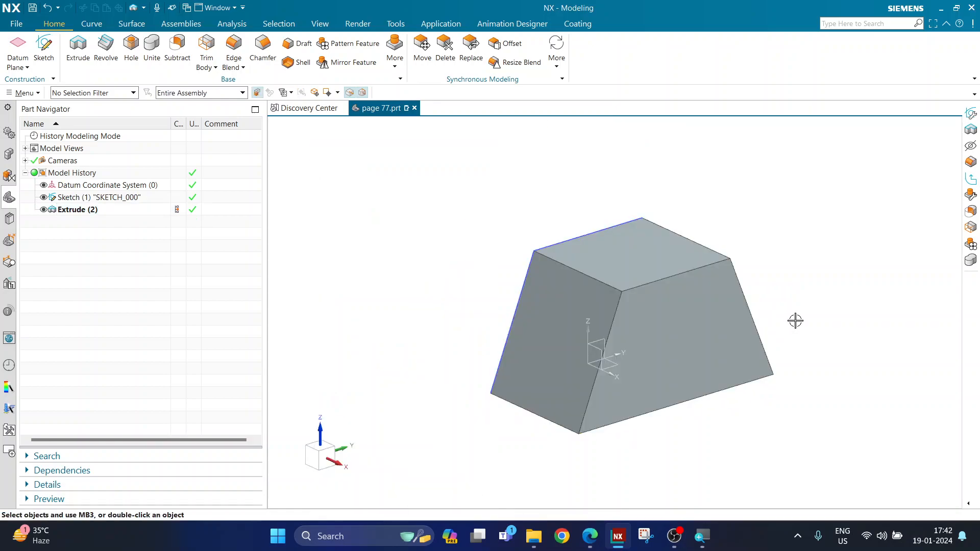
pyautogui.scroll(2, 795, 320)
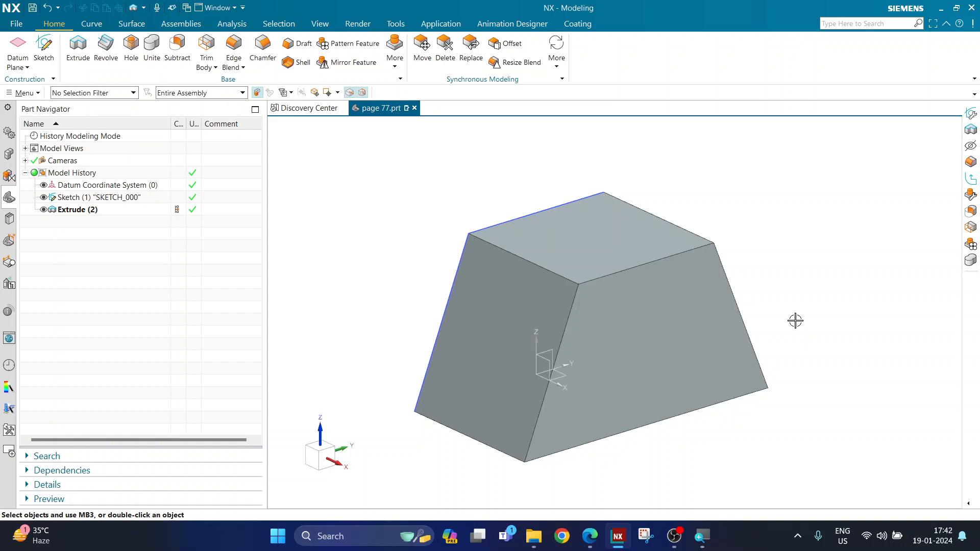
pyautogui.moveTo(789, 272); pyautogui.dragTo(752, 228, button='middle')
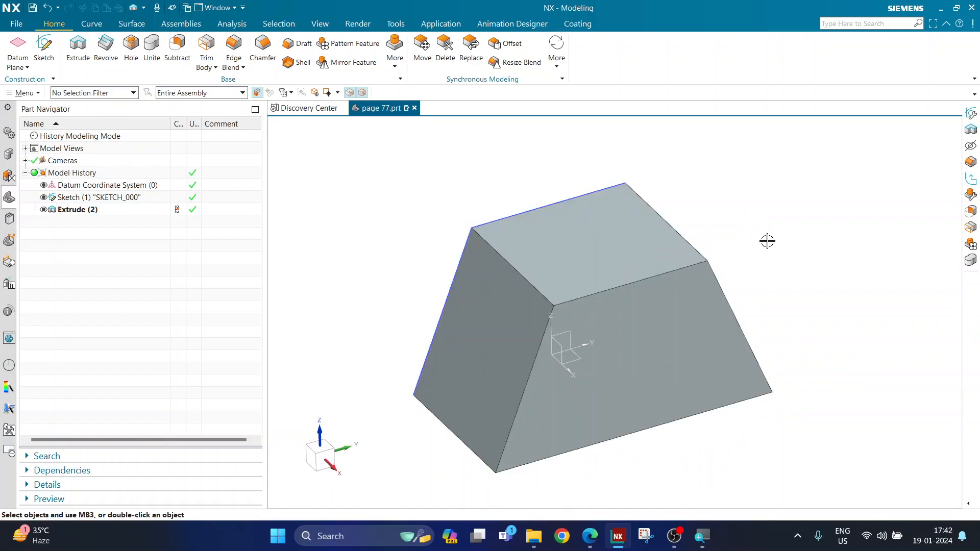
# Create a new sketch on the top face of the extruded trapezoid solid
pyautogui.click(44, 65)
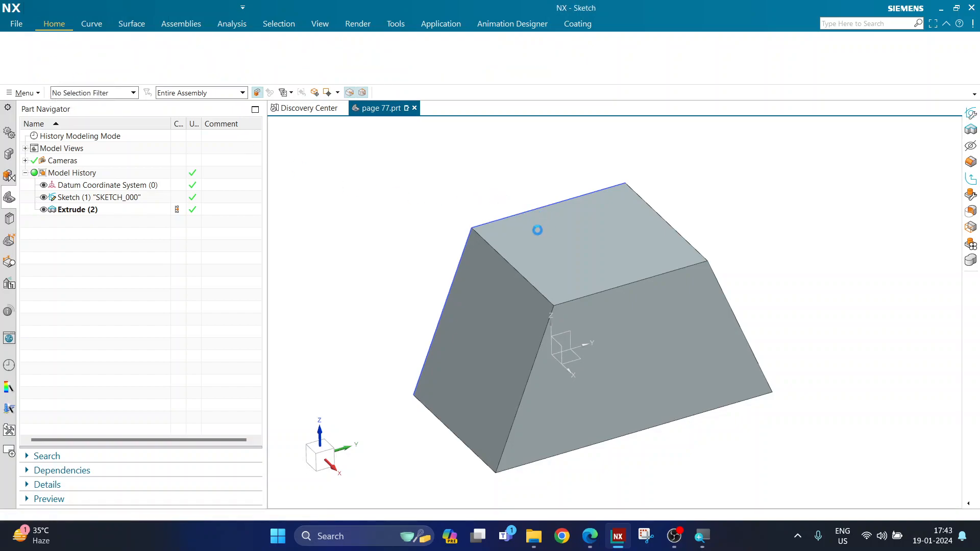
pyautogui.click(556, 244)
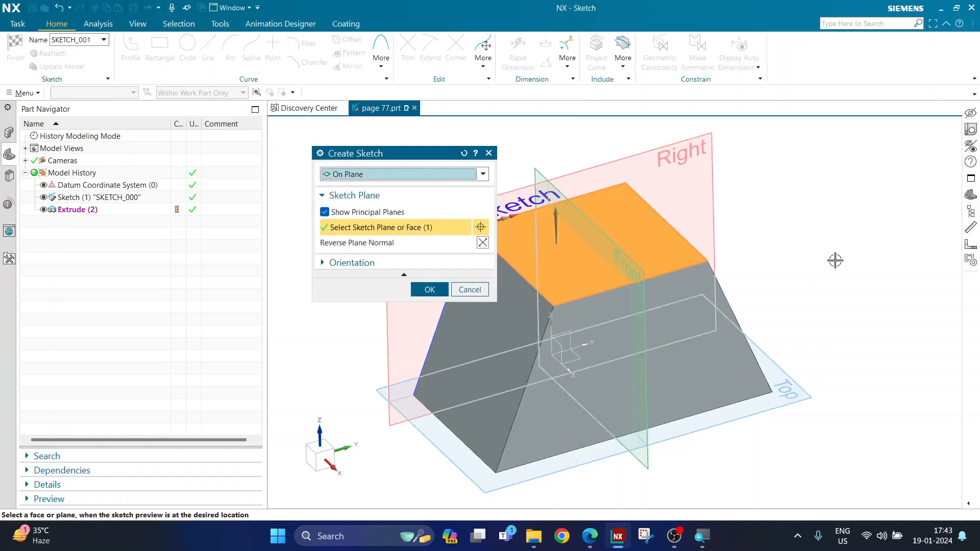
pyautogui.scroll(1, 655, 223)
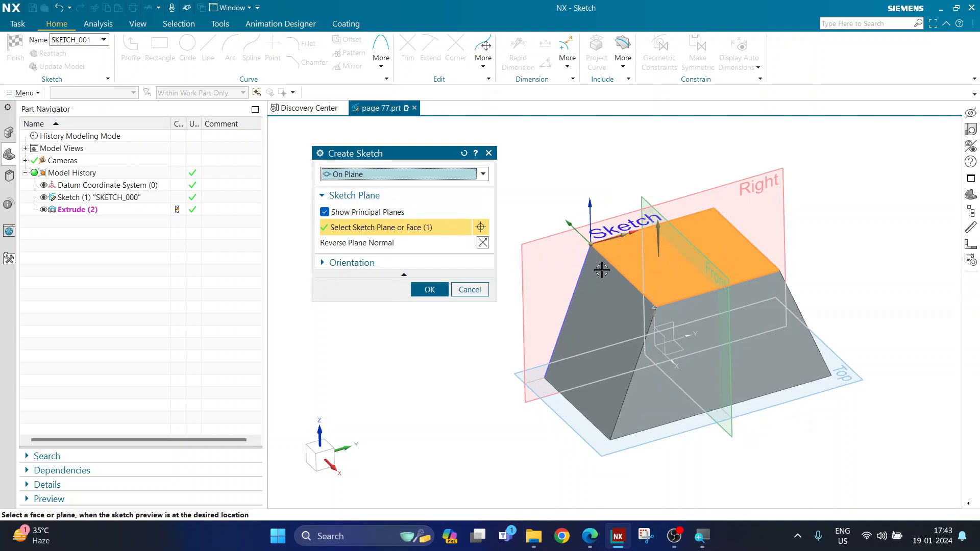
pyautogui.click(447, 288)
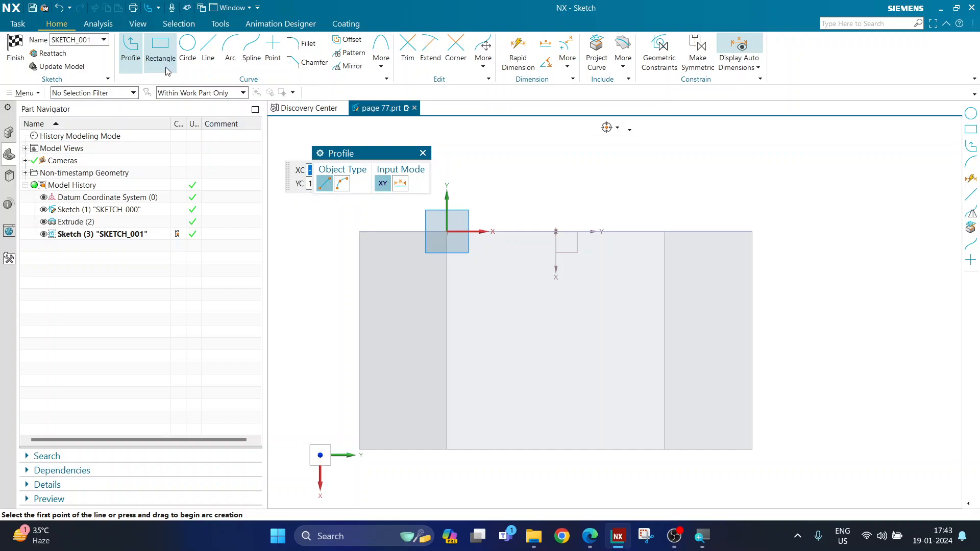
# Try two 90 mm wide rectangles along the solid's opposite long edges, about 9.7 and 19.7 mm high, and undo both
pyautogui.click(159, 51)
pyautogui.moveTo(333, 154); pyautogui.dragTo(370, 135)
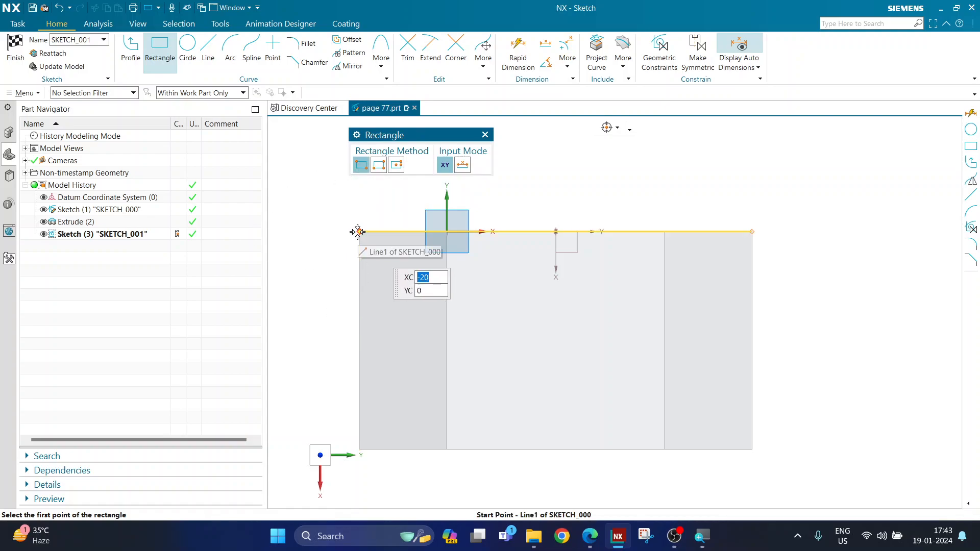
pyautogui.click(359, 231)
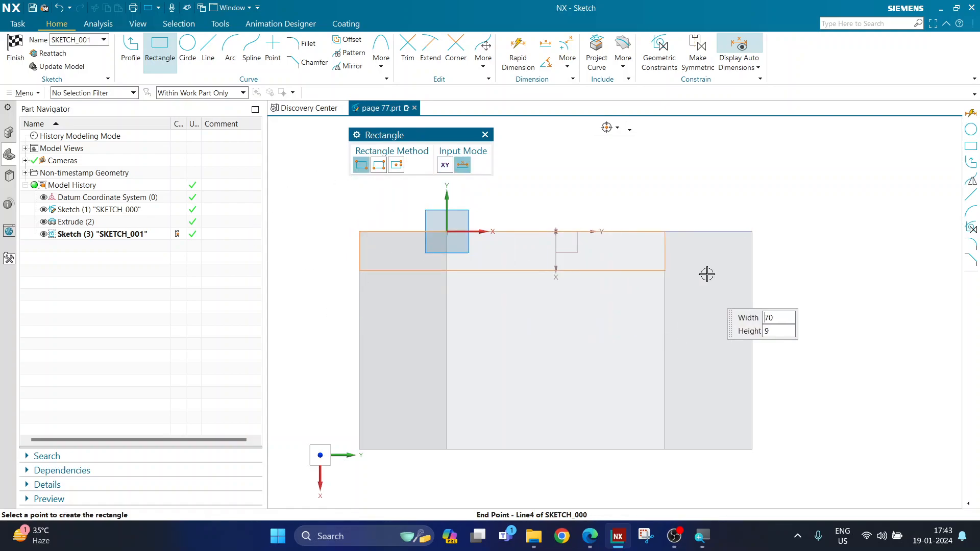
pyautogui.click(752, 273)
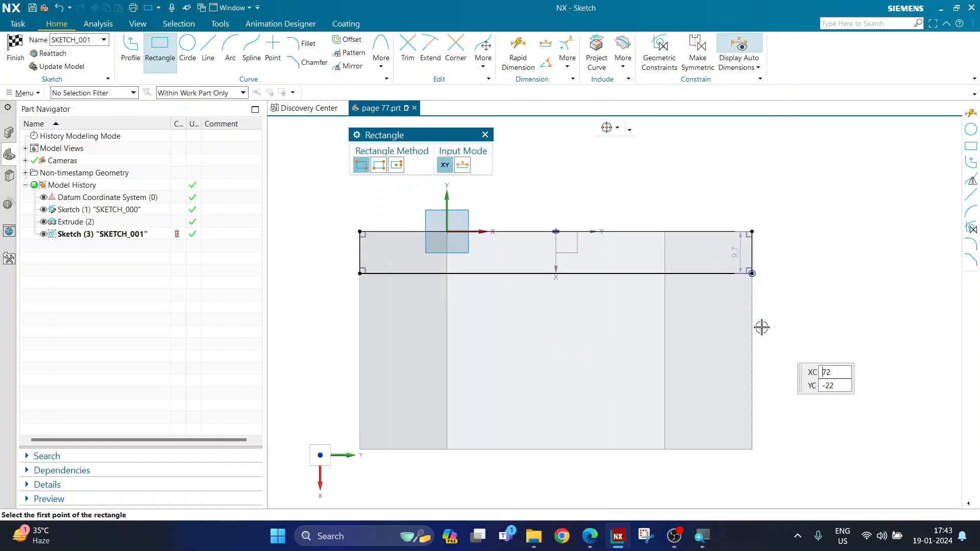
pyautogui.click(360, 449)
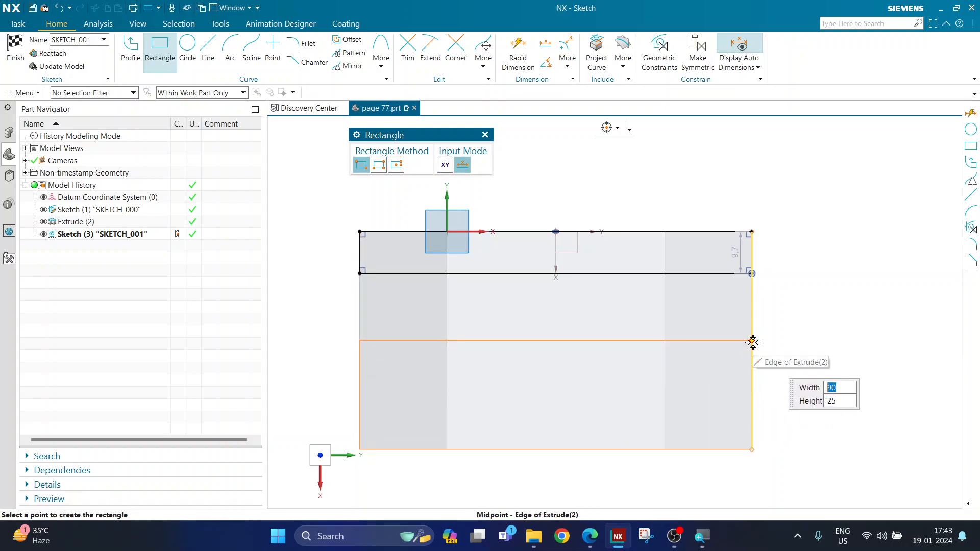
pyautogui.click(752, 363)
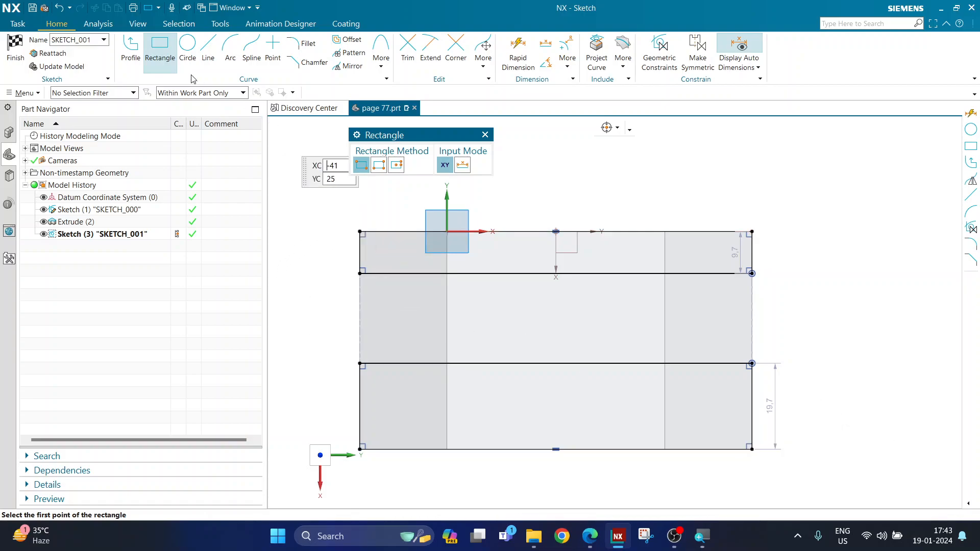
pyautogui.hotkey('ctrl', 'z')
pyautogui.hotkey('ctrl', 'z')
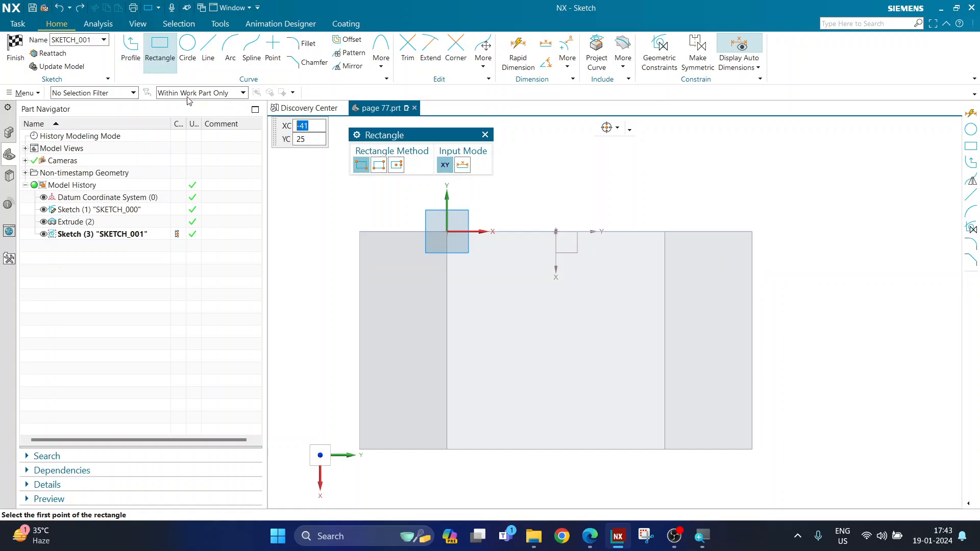
# Draw two rectangles spanning the solid's full width along its opposite long edges, about 10.4 and 19.9 mm high
pyautogui.click(359, 231)
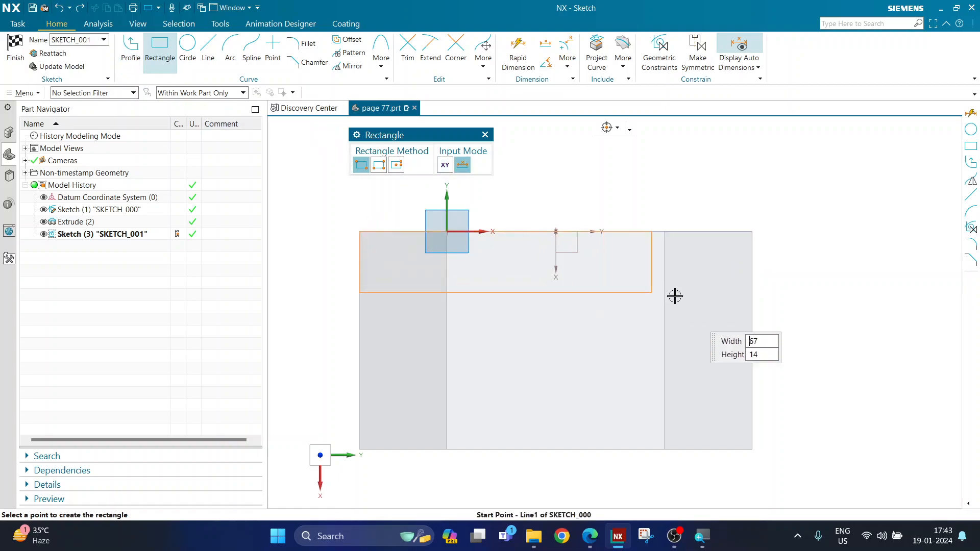
pyautogui.click(752, 277)
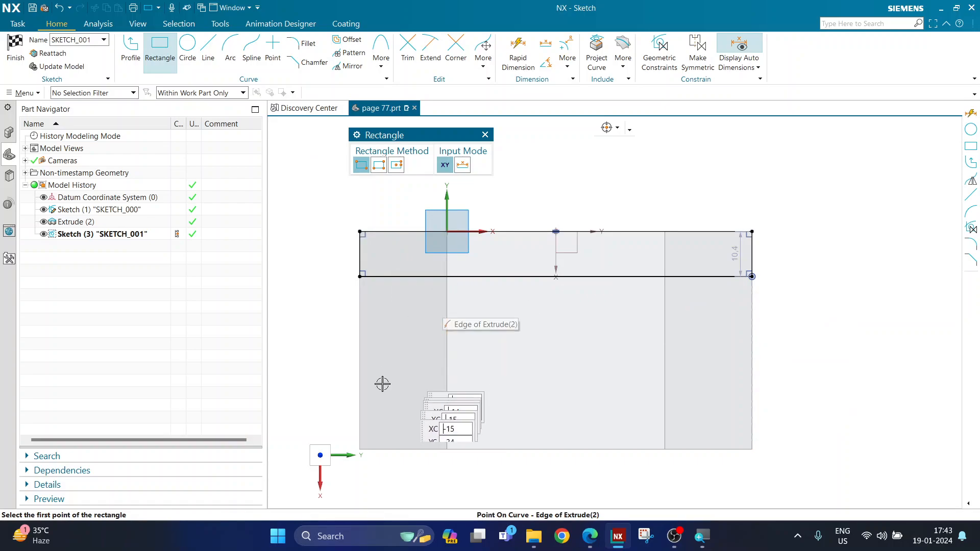
pyautogui.click(359, 449)
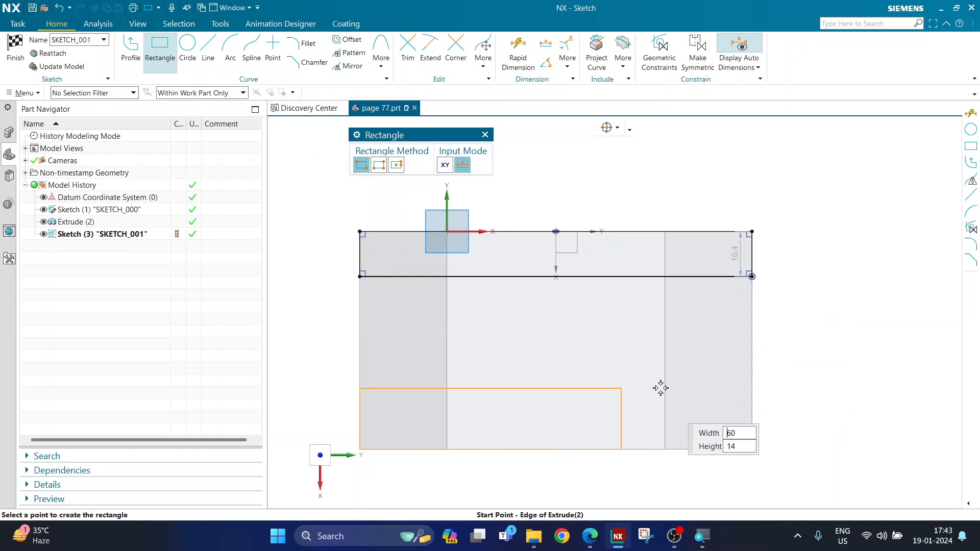
pyautogui.click(752, 362)
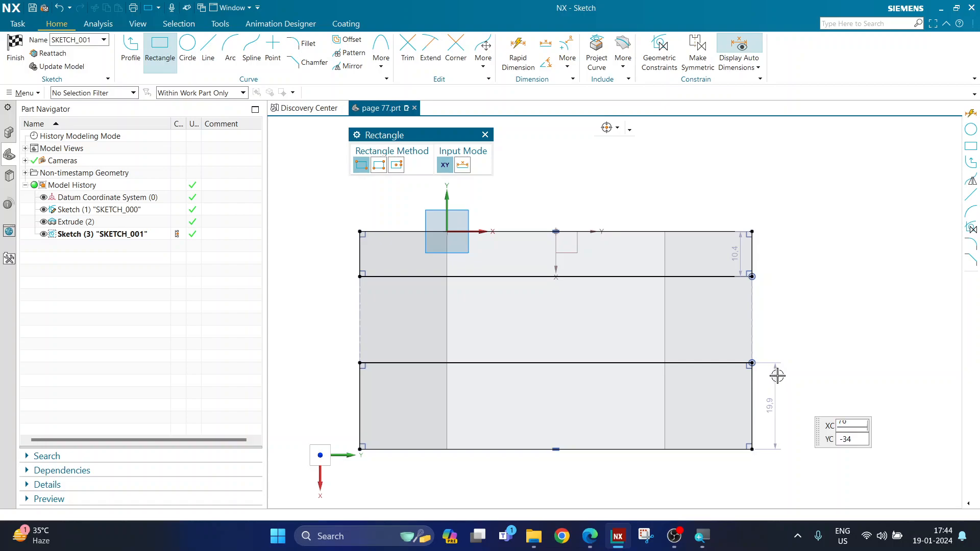
pyautogui.click(485, 135)
pyautogui.scroll(-1, 796, 246)
pyautogui.scroll(1, 796, 246)
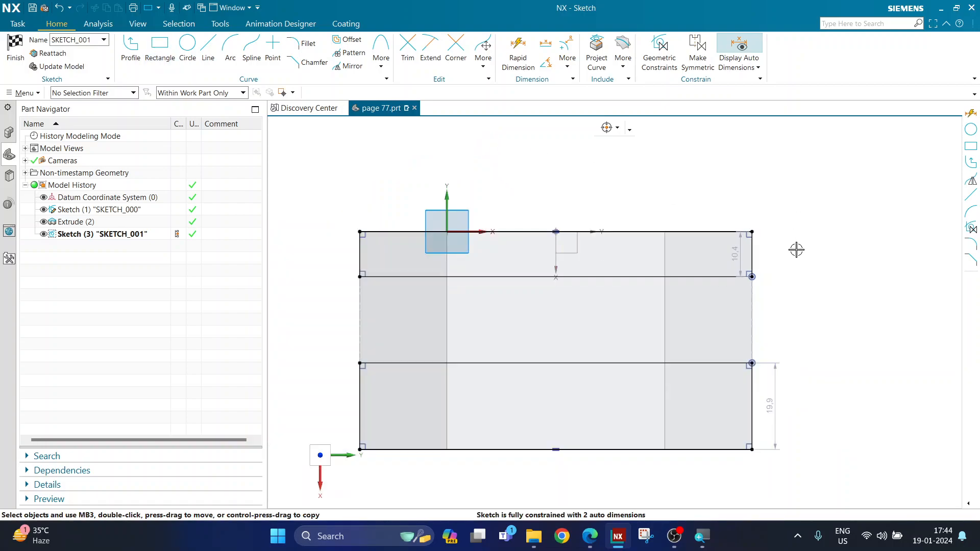
# Dimension the height of the narrower rectangle at the sketch origin edge as 10 mm
pyautogui.click(514, 68)
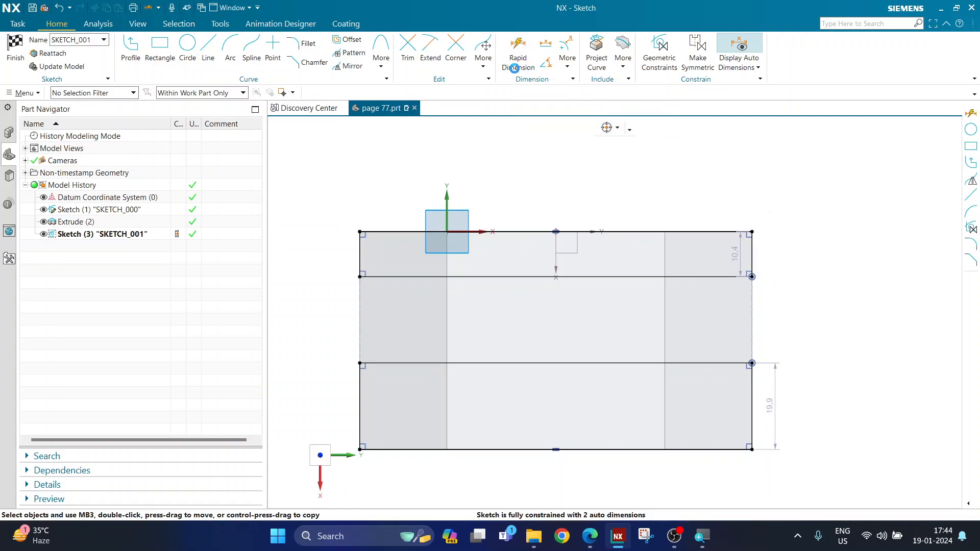
pyautogui.click(766, 246)
pyautogui.click(775, 251)
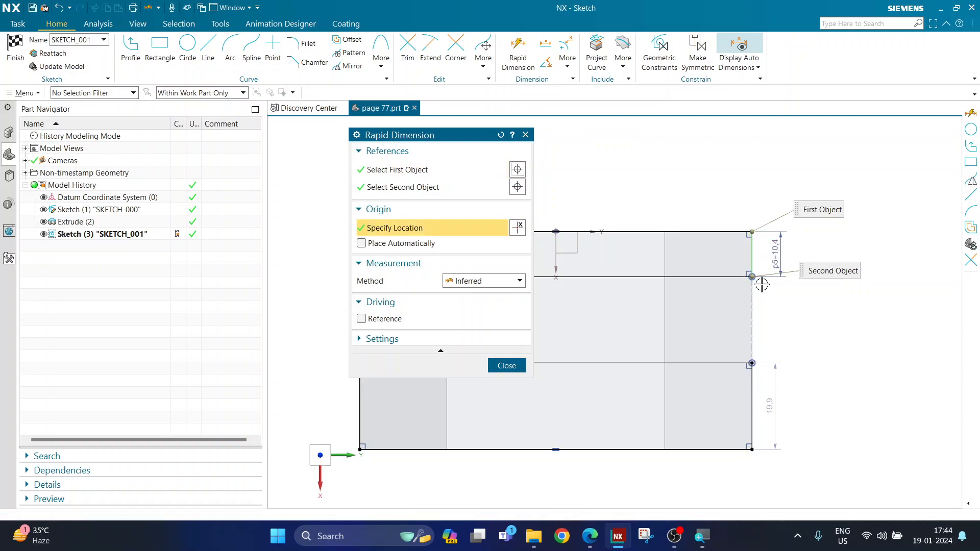
pyautogui.write('10')
pyautogui.press('Return')
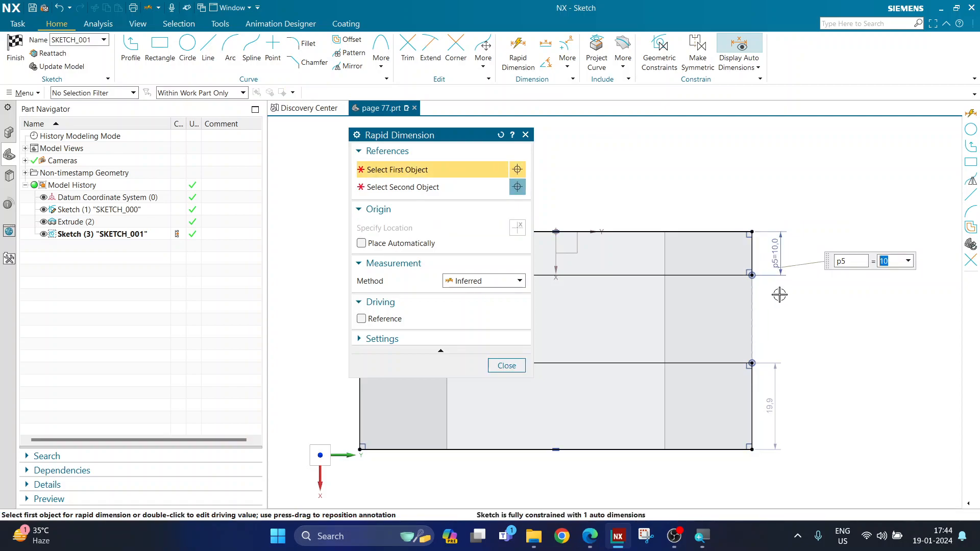
# Dimension the gap between the facing long edges of the two rectangles as 15 mm
pyautogui.scroll(-2, 794, 296)
pyautogui.scroll(2, 777, 305)
pyautogui.click(704, 270)
pyautogui.click(757, 357)
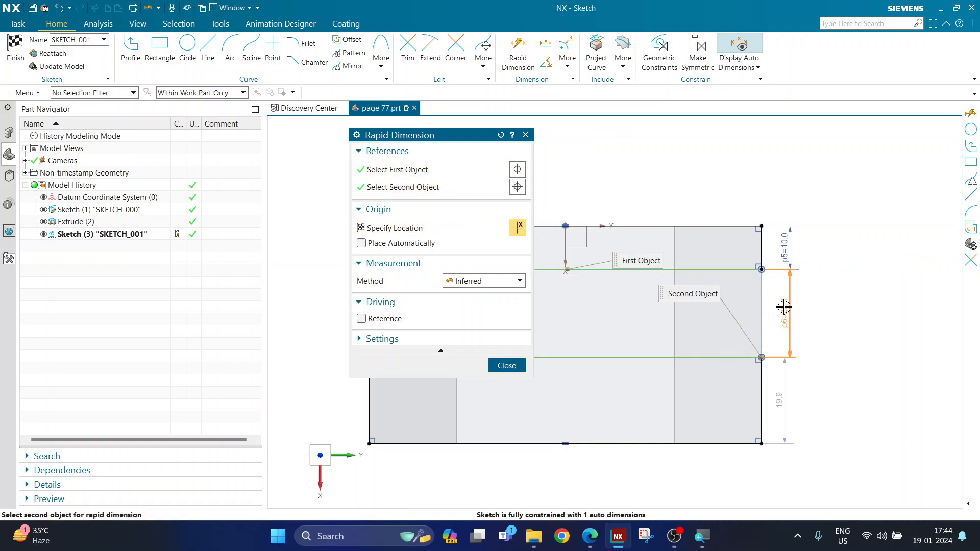
pyautogui.click(783, 306)
pyautogui.write('15')
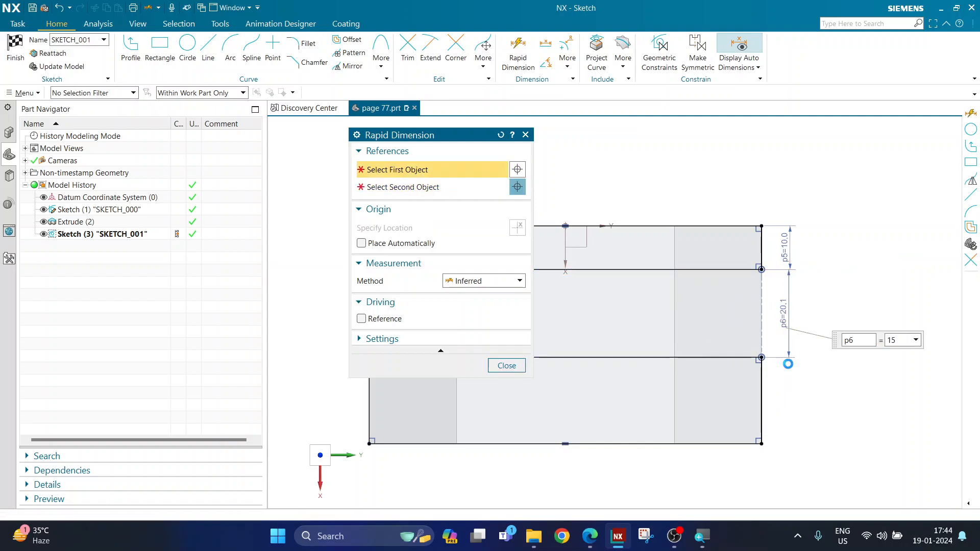
pyautogui.press('Return')
pyautogui.click(507, 365)
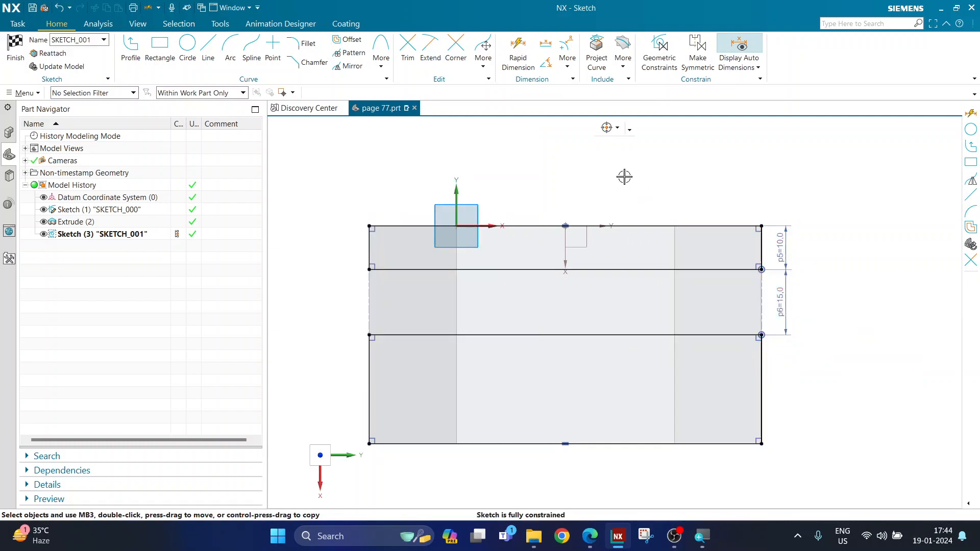
pyautogui.press('d')
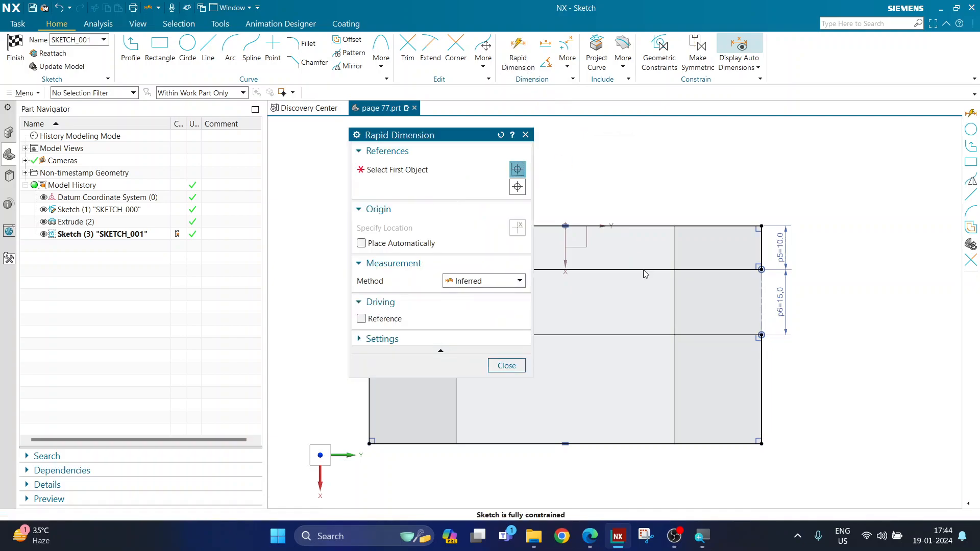
pyautogui.click(643, 268)
pyautogui.click(641, 270)
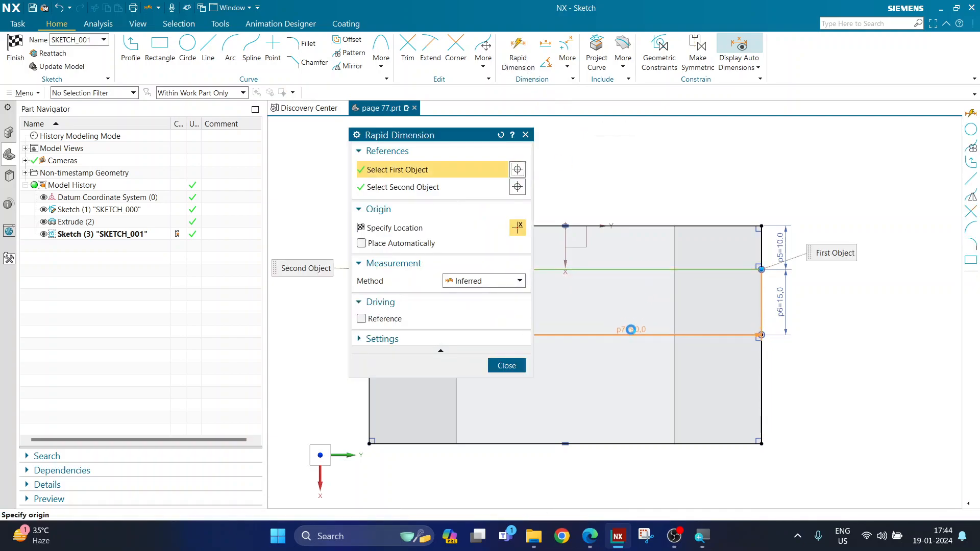
pyautogui.click(630, 333)
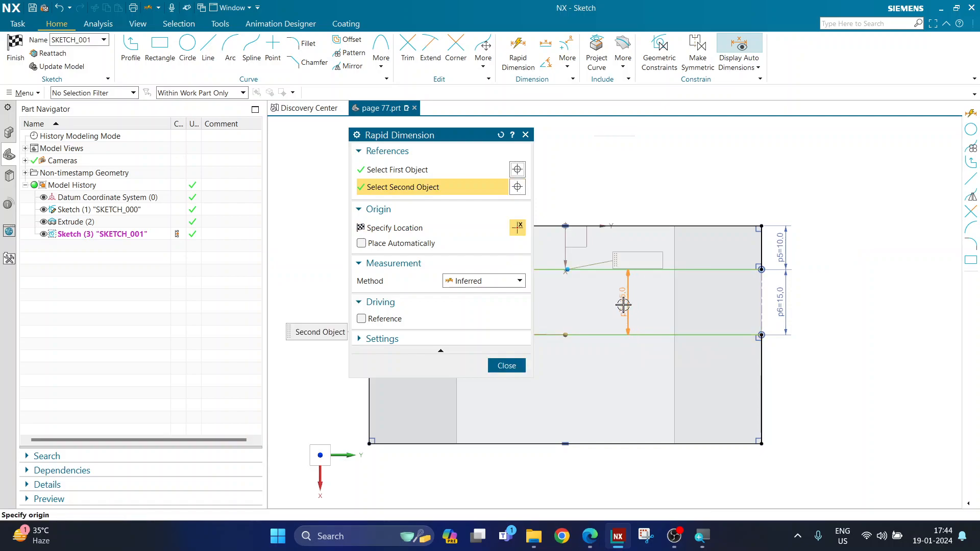
pyautogui.click(507, 366)
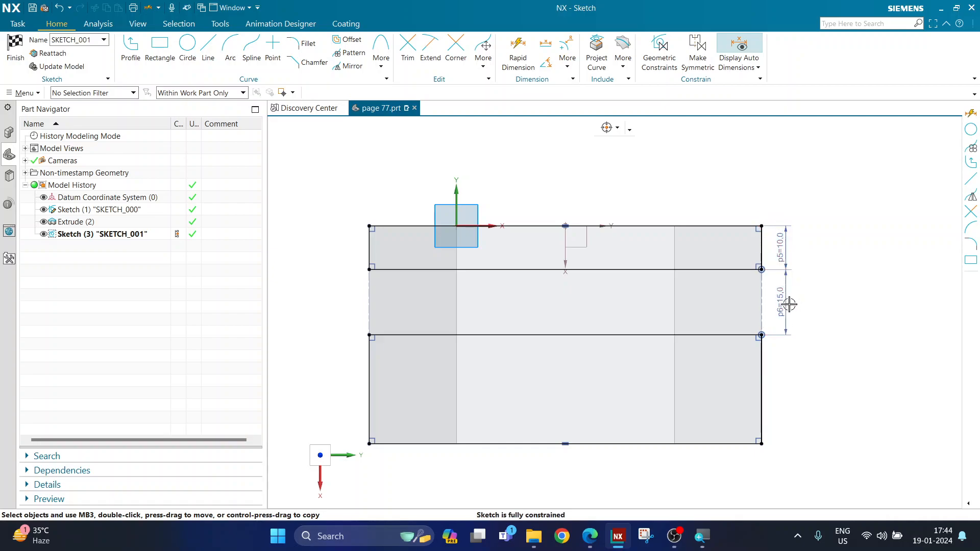
# Check the 10 and 15 dimensions on page 77 of 2D Models.pdf in Edge, marking and erasing them, and return to NX
pyautogui.click(590, 536)
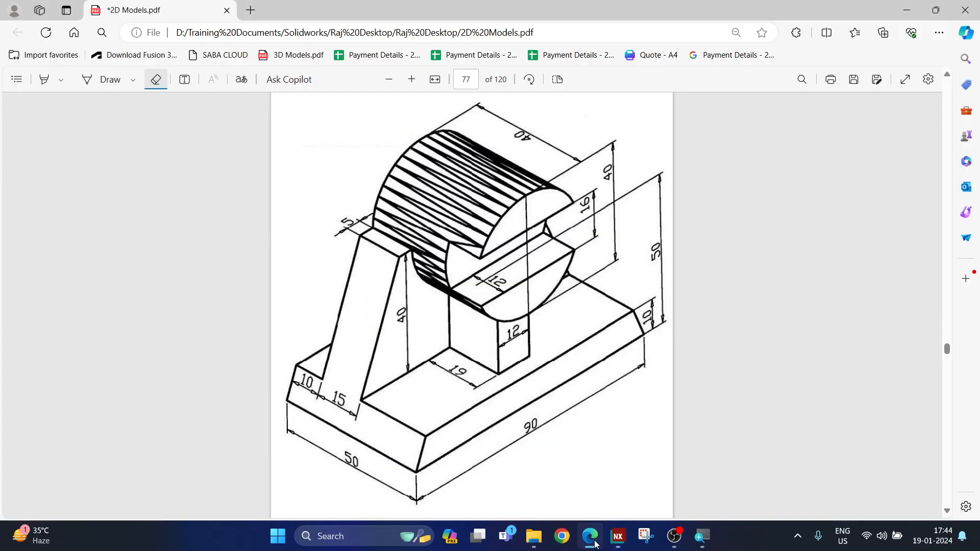
pyautogui.click(99, 82)
pyautogui.moveTo(313, 352)
pyautogui.mouseDown()
pyautogui.moveTo(286, 380)
pyautogui.moveTo(358, 416)
pyautogui.moveTo(364, 378)
pyautogui.moveTo(312, 353)
pyautogui.moveTo(306, 366)
pyautogui.mouseUp()
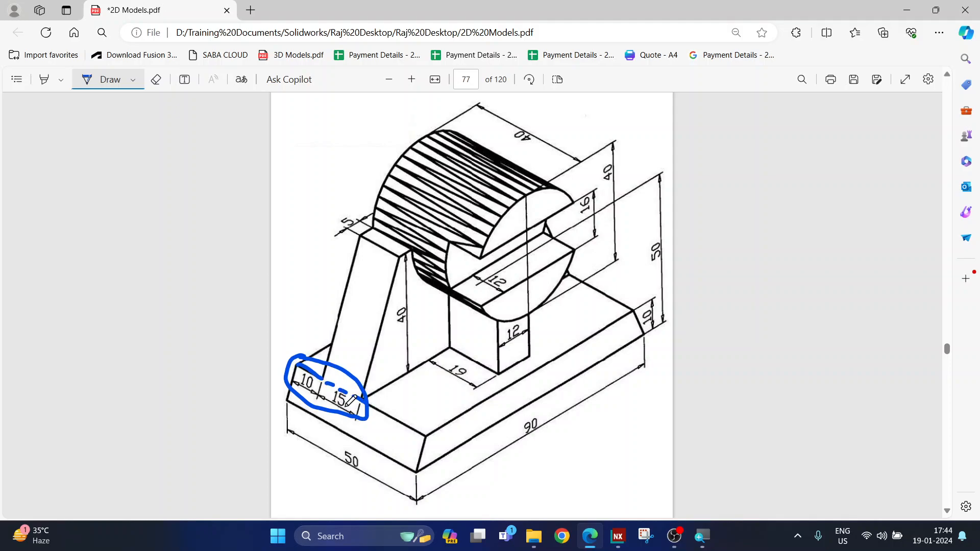
pyautogui.moveTo(367, 398); pyautogui.dragTo(431, 434)
pyautogui.click(156, 79)
pyautogui.moveTo(311, 343); pyautogui.dragTo(323, 375)
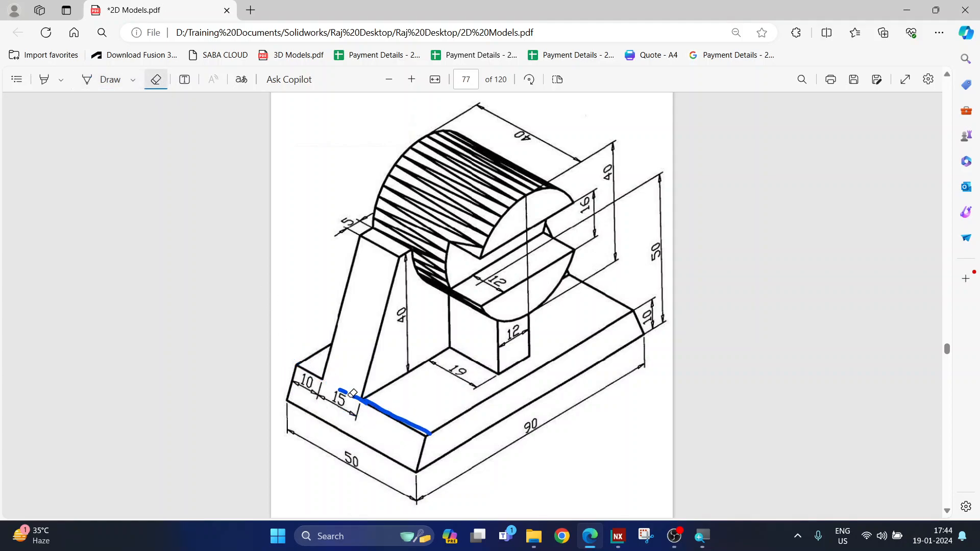
pyautogui.moveTo(334, 397); pyautogui.dragTo(381, 399)
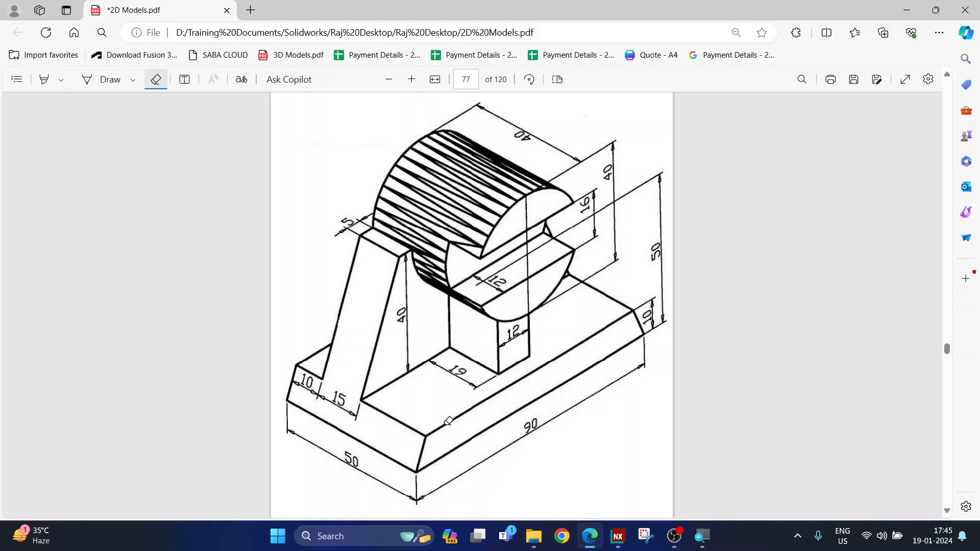
pyautogui.click(618, 535)
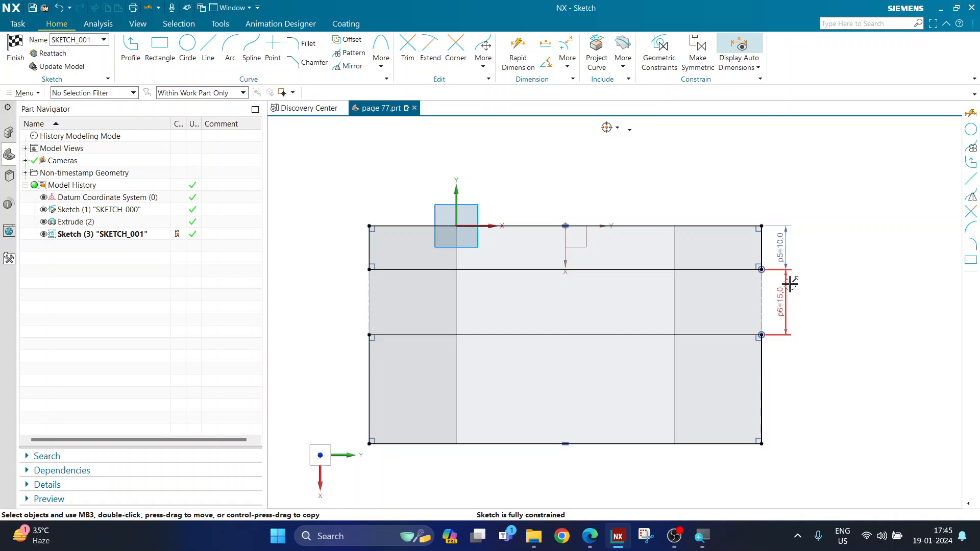
# Finish the sketch and start an Extrude of both rectangles, reversing its direction so it points down into the solid
pyautogui.click(15, 51)
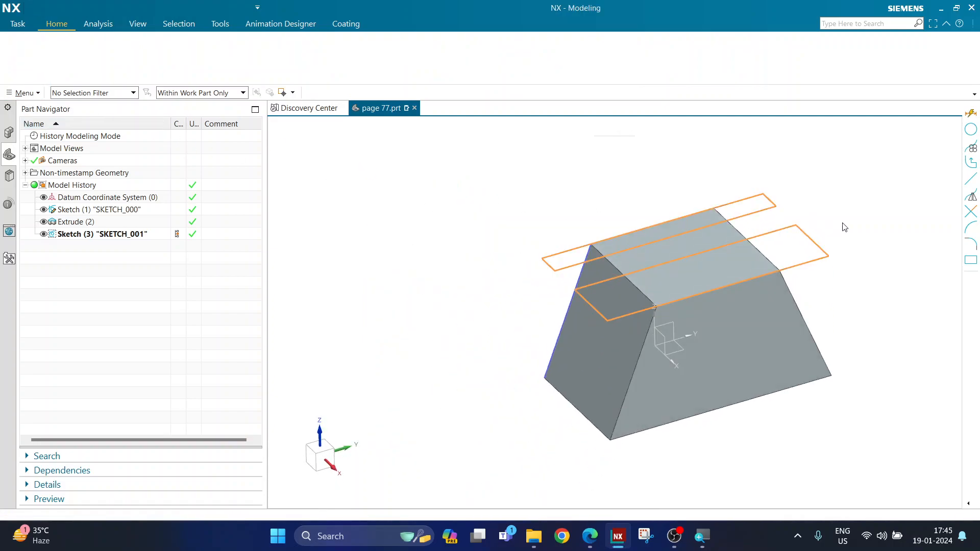
pyautogui.scroll(1, 873, 280)
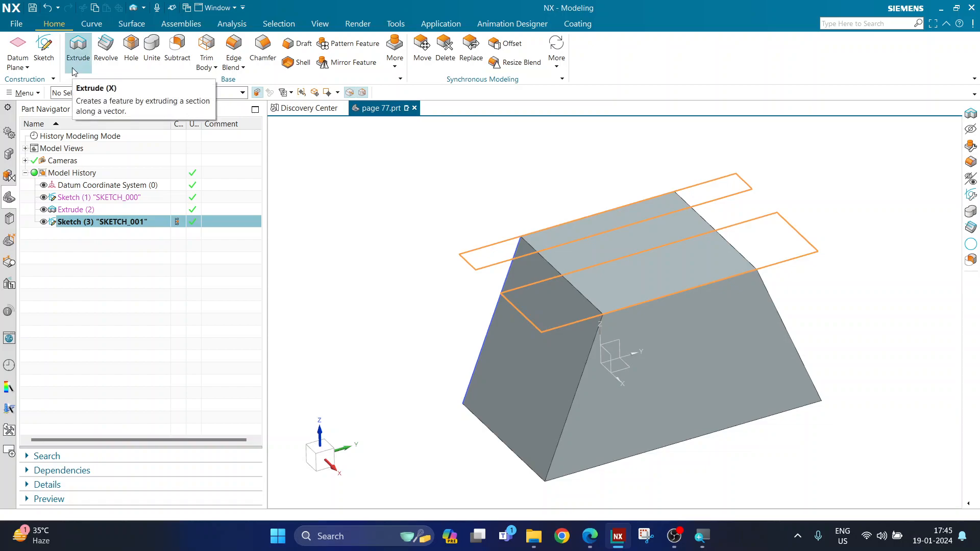
pyautogui.scroll(-1, 507, 376)
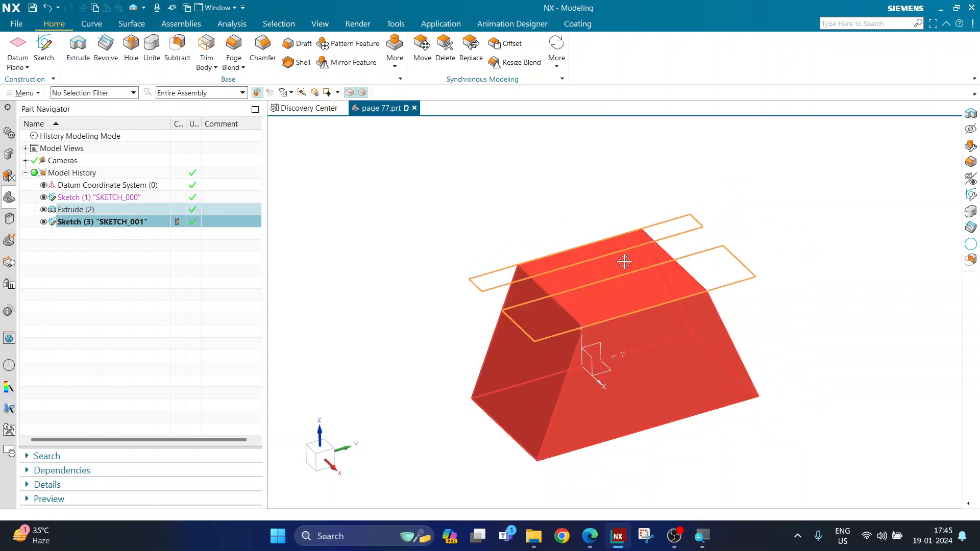
pyautogui.click(71, 67)
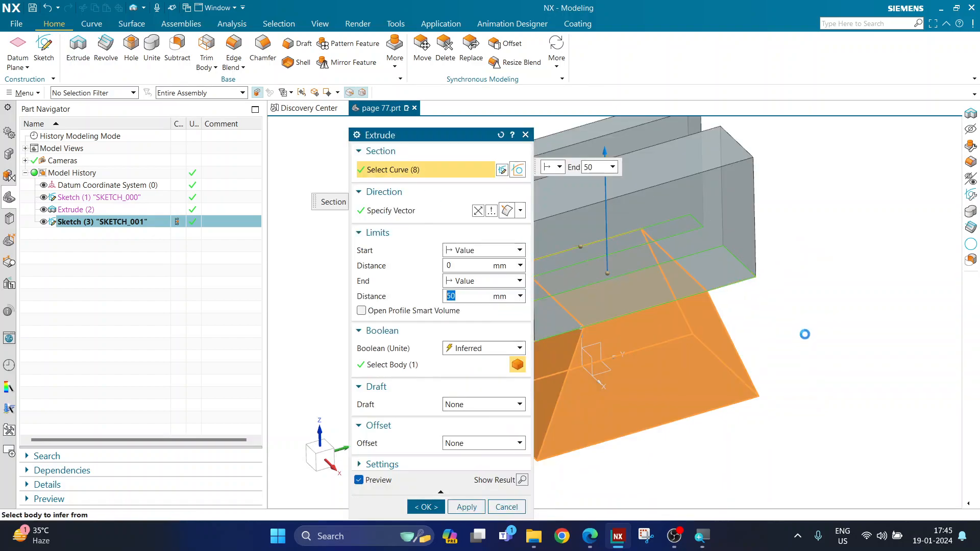
pyautogui.scroll(-3, 804, 333)
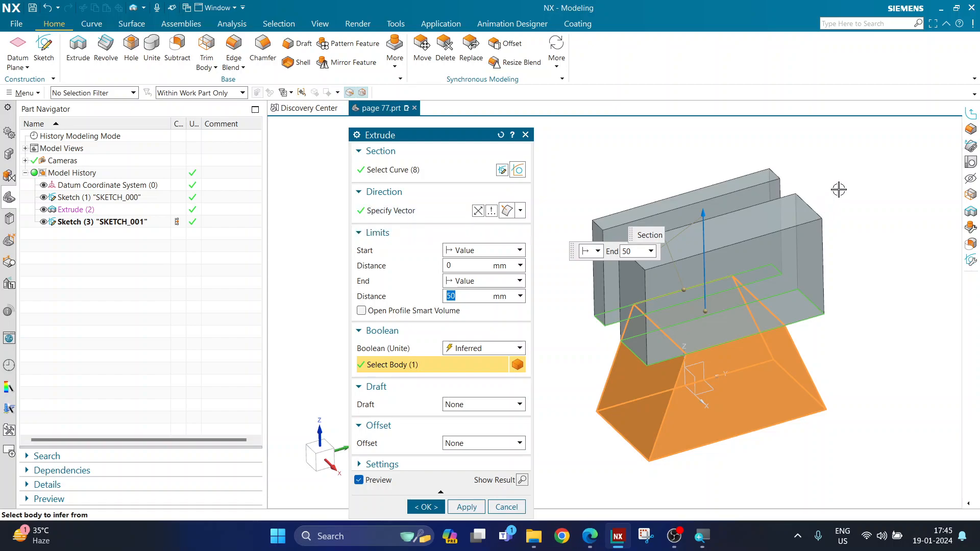
pyautogui.click(386, 210)
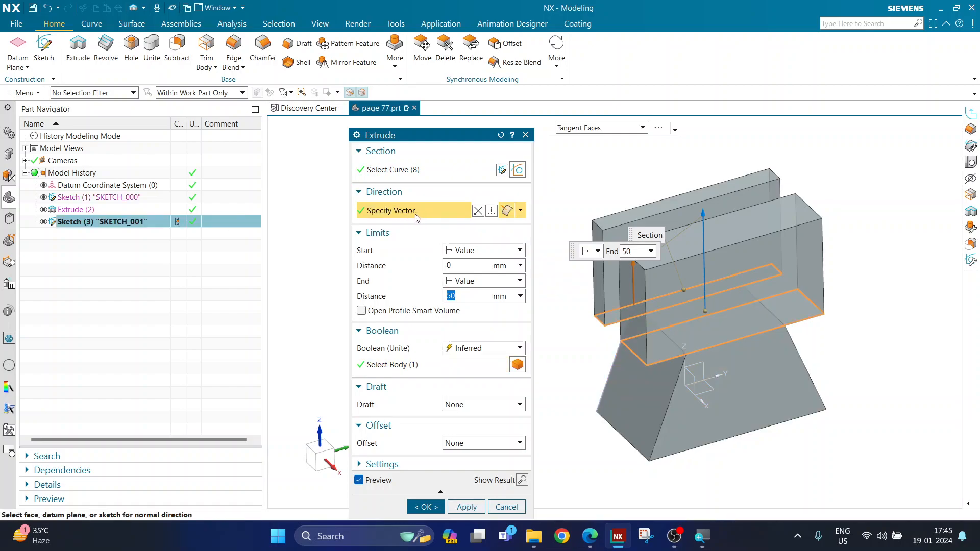
pyautogui.click(475, 213)
pyautogui.click(475, 213)
pyautogui.click(476, 214)
pyautogui.click(475, 214)
pyautogui.click(475, 214)
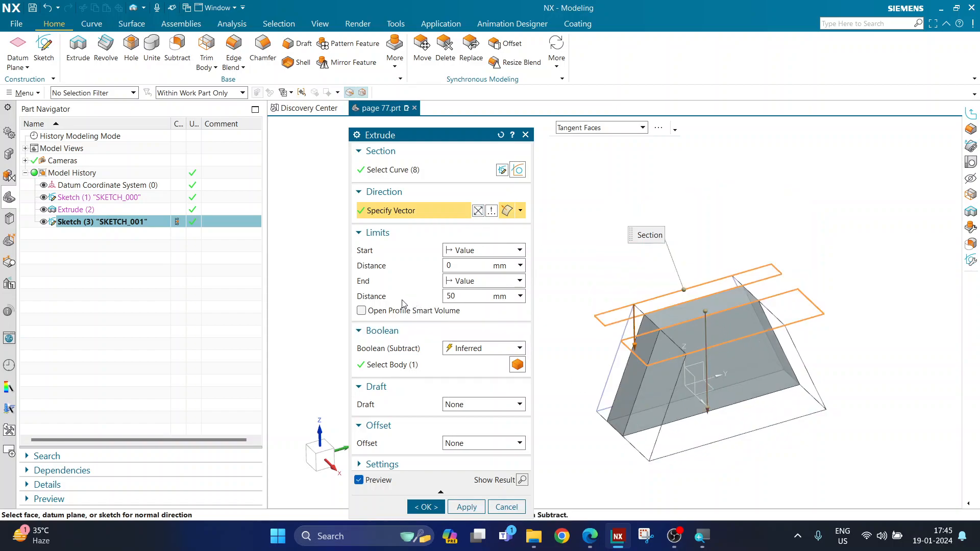
# Set the extrusion's end distance to 40 mm and its Boolean to Subtract, keeping the downward direction
pyautogui.doubleClick(451, 296)
pyautogui.write('40')
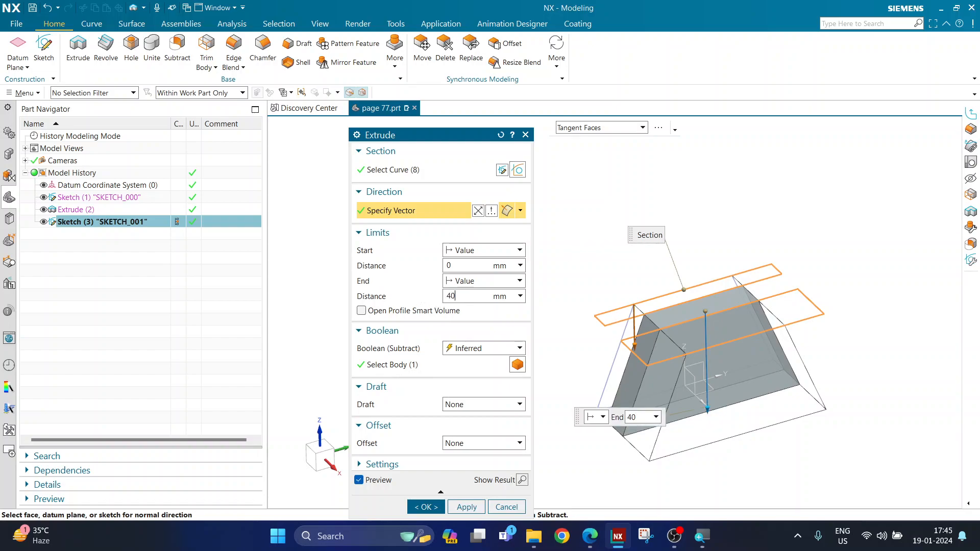
pyautogui.press('Return')
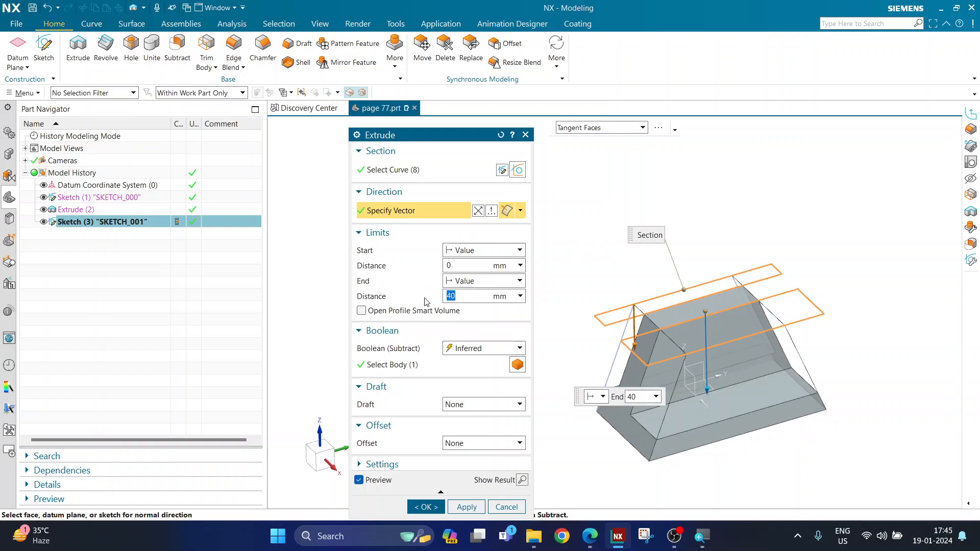
pyautogui.click(462, 349)
pyautogui.click(461, 384)
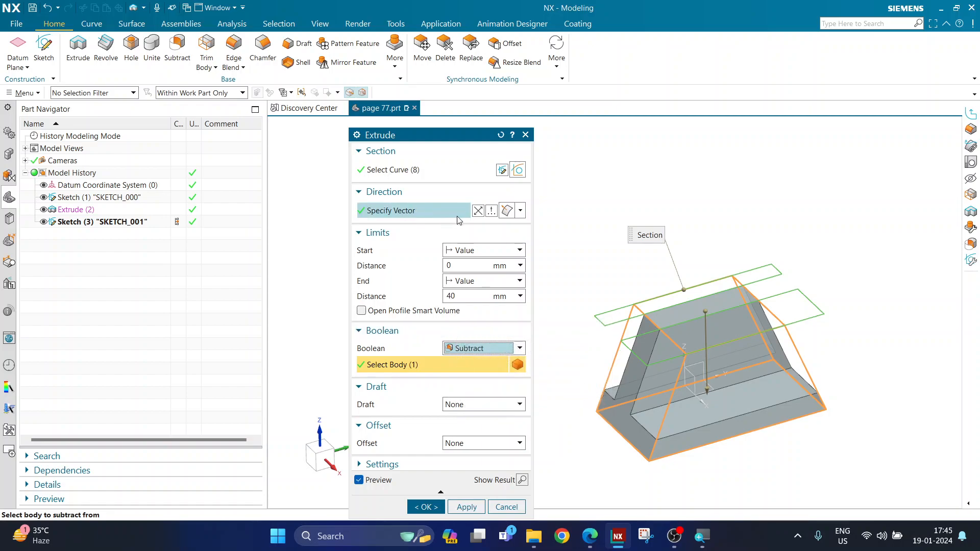
pyautogui.click(478, 211)
pyautogui.click(478, 211)
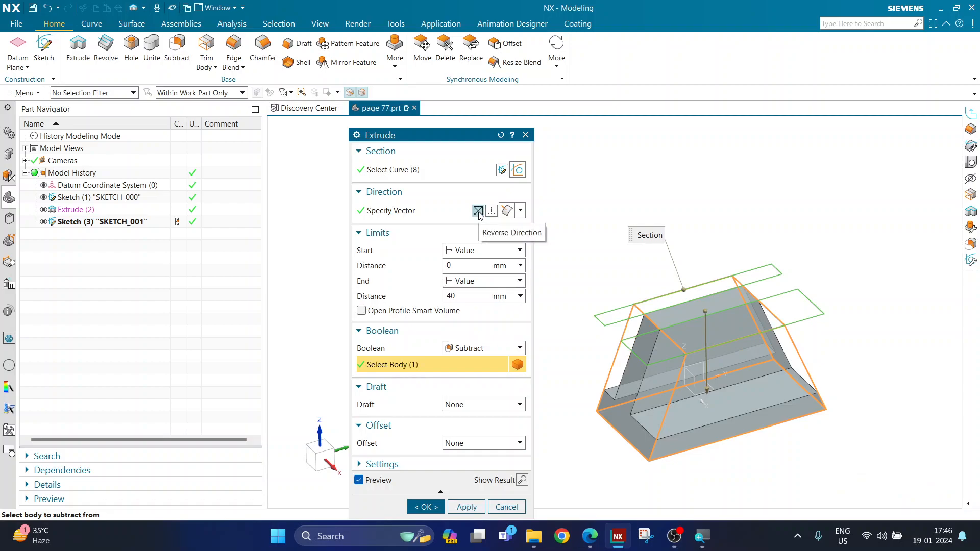
# Inspect the cut preview from a tilted view and accept the subtracting extrusion
pyautogui.click(472, 296)
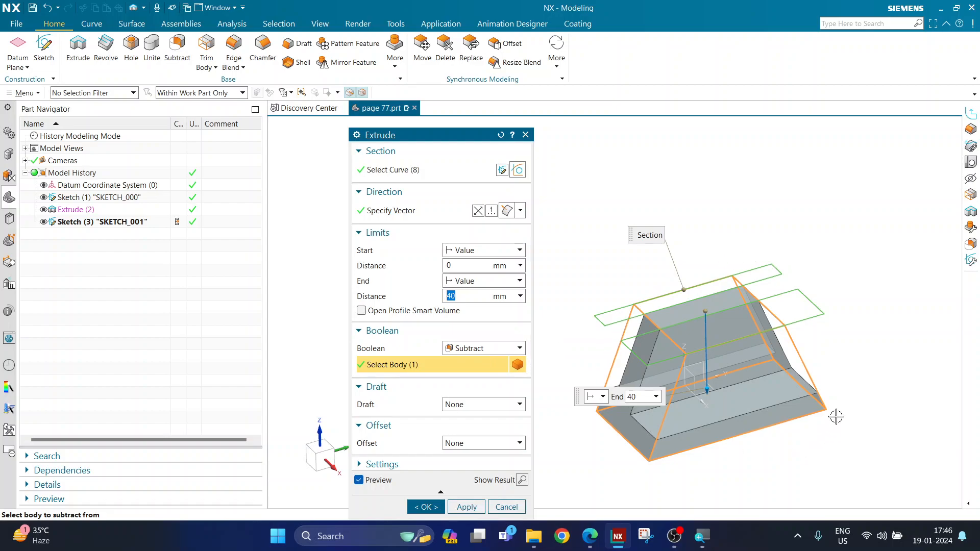
pyautogui.moveTo(733, 405)
pyautogui.mouseDown(button='middle')
pyautogui.moveTo(757, 382)
pyautogui.moveTo(738, 397)
pyautogui.mouseUp(button='middle')
pyautogui.scroll(-1, 701, 405)
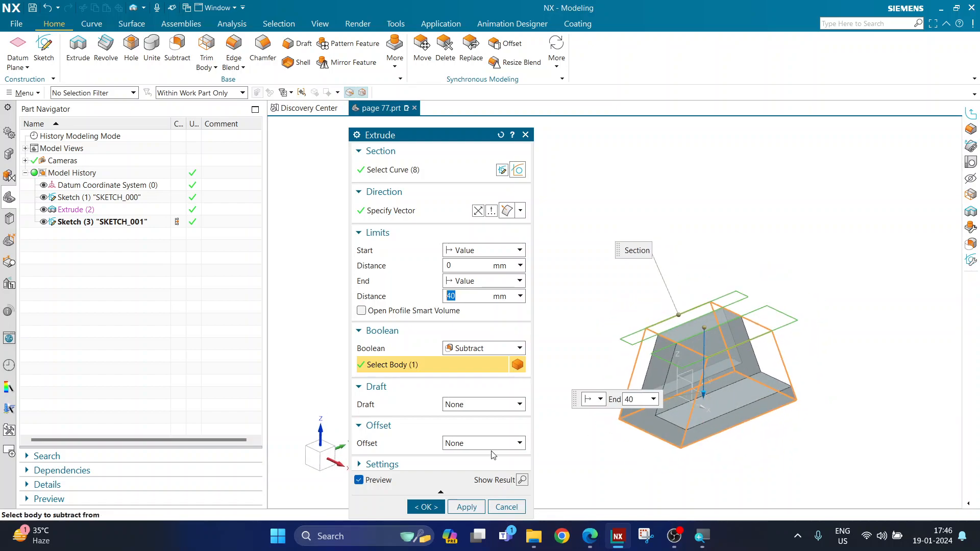
pyautogui.scroll(2, 726, 409)
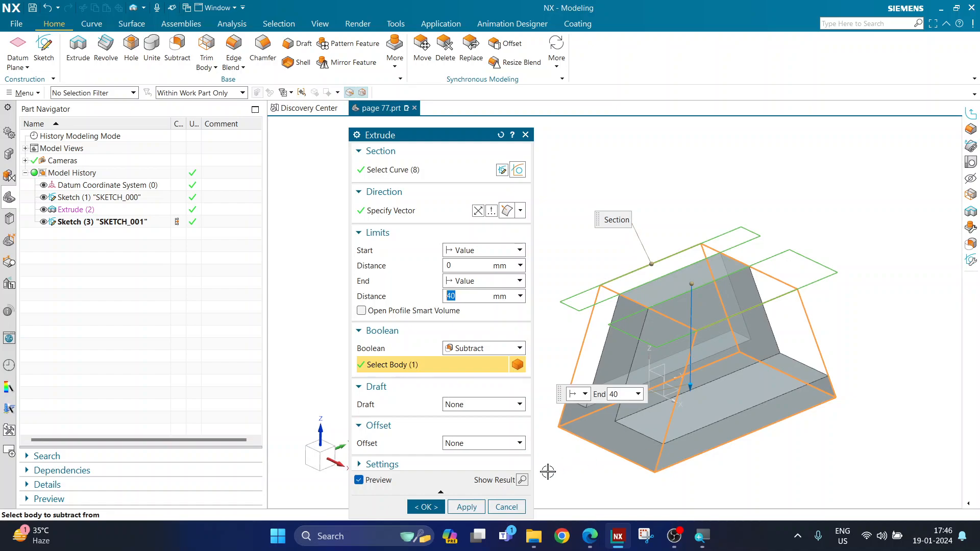
pyautogui.click(430, 508)
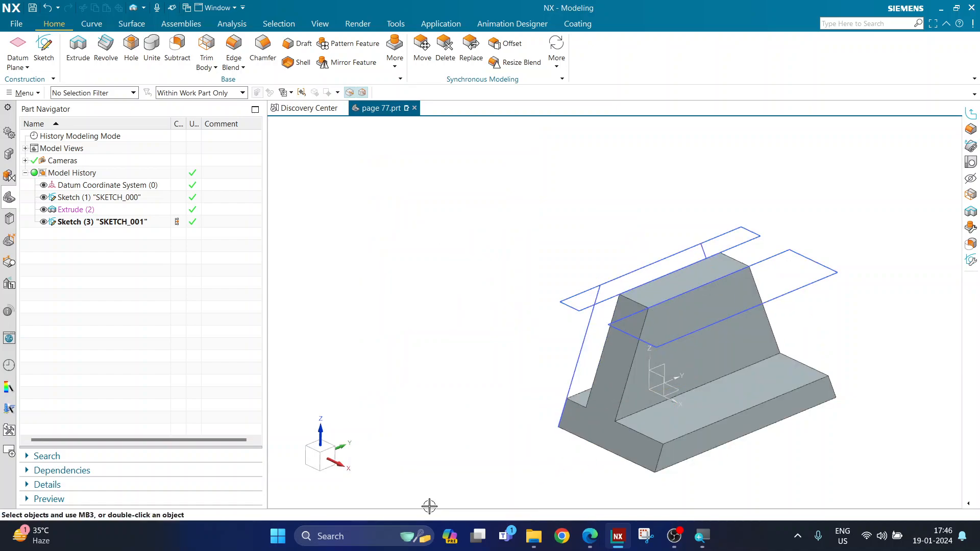
# Check both 40 dimensions of the cylinder on page 77 in Edge, circling them, outlining the rib face and erasing that outline, and return to NX
pyautogui.moveTo(451, 400)
pyautogui.mouseDown(button='middle')
pyautogui.moveTo(426, 402)
pyautogui.moveTo(444, 403)
pyautogui.mouseUp(button='middle')
pyautogui.click(590, 536)
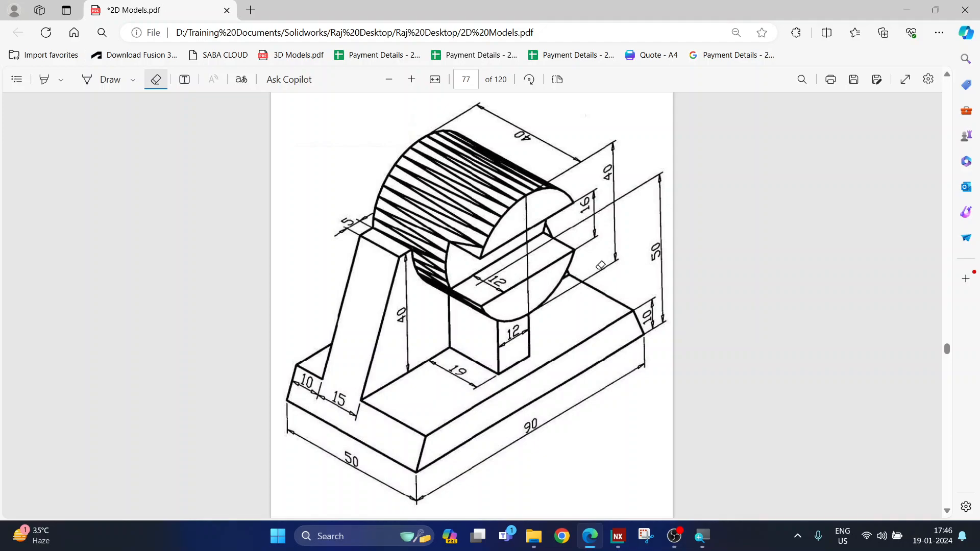
pyautogui.click(94, 79)
pyautogui.moveTo(605, 158)
pyautogui.mouseDown()
pyautogui.moveTo(604, 184)
pyautogui.moveTo(610, 157)
pyautogui.mouseUp()
pyautogui.moveTo(524, 124)
pyautogui.mouseDown()
pyautogui.moveTo(540, 149)
pyautogui.moveTo(527, 123)
pyautogui.mouseUp()
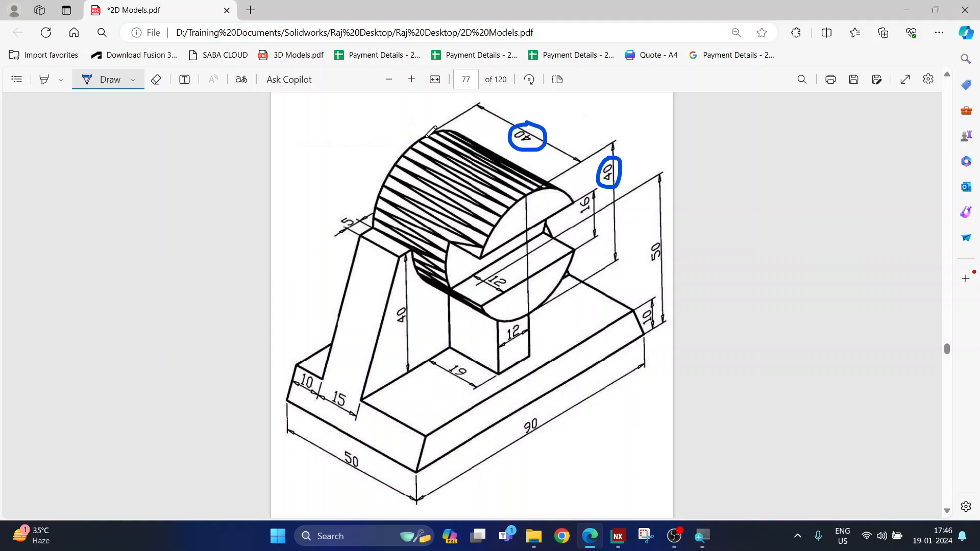
pyautogui.moveTo(358, 239); pyautogui.dragTo(500, 149)
pyautogui.moveTo(358, 240)
pyautogui.mouseDown()
pyautogui.moveTo(325, 360)
pyautogui.moveTo(509, 266)
pyautogui.moveTo(536, 219)
pyautogui.moveTo(500, 148)
pyautogui.mouseUp()
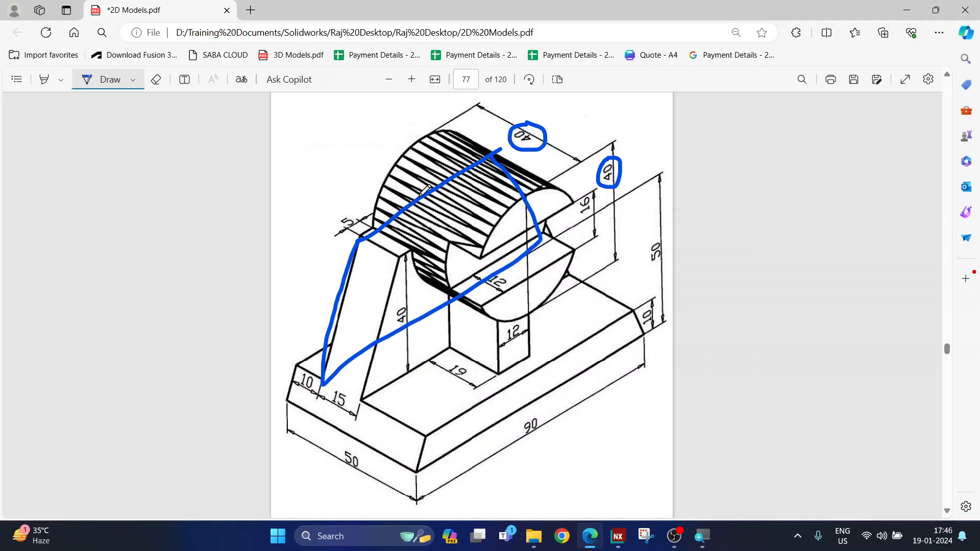
pyautogui.click(155, 79)
pyautogui.moveTo(428, 176)
pyautogui.mouseDown()
pyautogui.moveTo(442, 191)
pyautogui.moveTo(531, 189)
pyautogui.mouseUp()
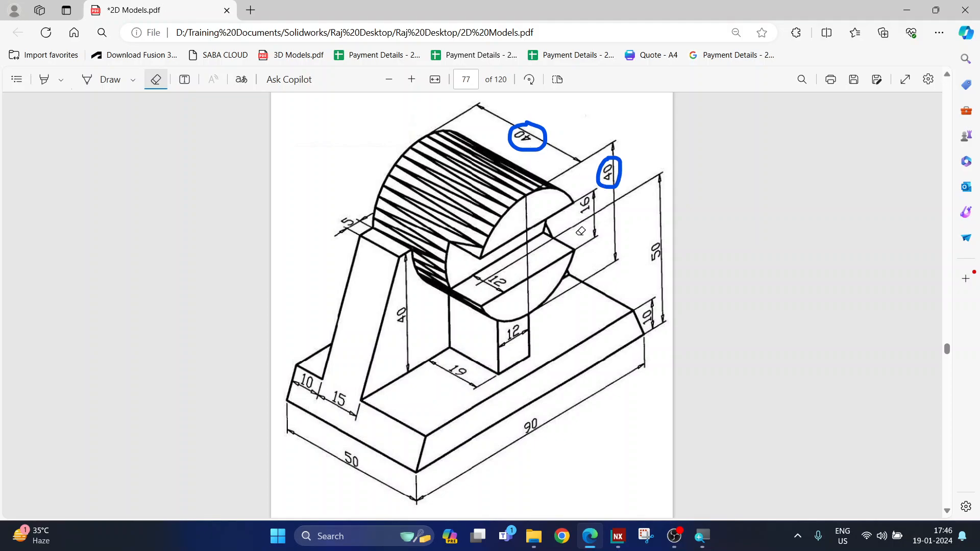
pyautogui.click(618, 536)
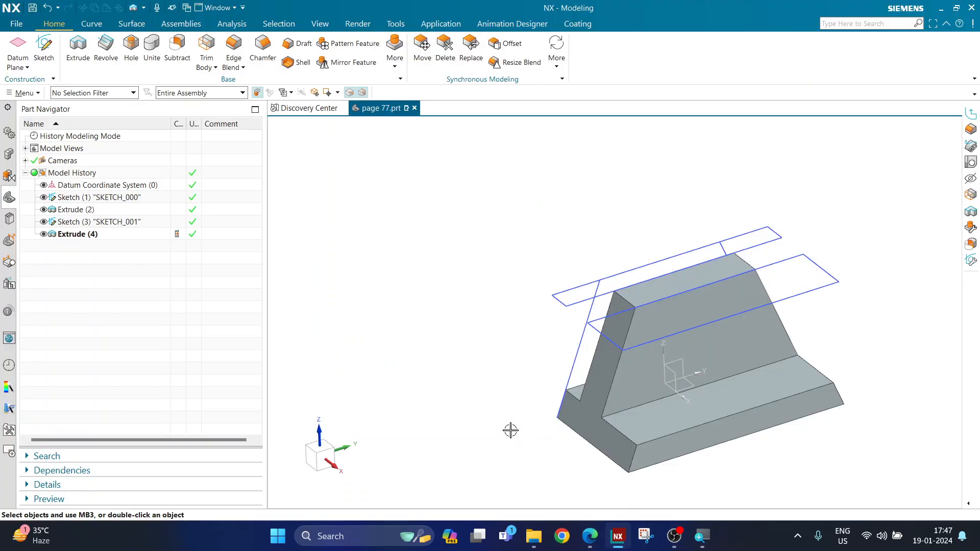
# Examine both large faces of the upright rib from several angles, including the side with the narrow ledge
pyautogui.scroll(2, 525, 398)
pyautogui.moveTo(521, 444)
pyautogui.mouseDown(button='middle')
pyautogui.moveTo(529, 418)
pyautogui.moveTo(560, 412)
pyautogui.moveTo(614, 420)
pyautogui.moveTo(553, 439)
pyautogui.moveTo(612, 431)
pyautogui.moveTo(545, 444)
pyautogui.moveTo(629, 437)
pyautogui.moveTo(619, 444)
pyautogui.mouseUp(button='middle')
pyautogui.scroll(1, 751, 418)
pyautogui.scroll(1, 645, 192)
pyautogui.scroll(-2, 579, 286)
pyautogui.moveTo(579, 285); pyautogui.dragTo(572, 278, button='middle')
pyautogui.scroll(-2, 573, 262)
pyautogui.scroll(3, 590, 372)
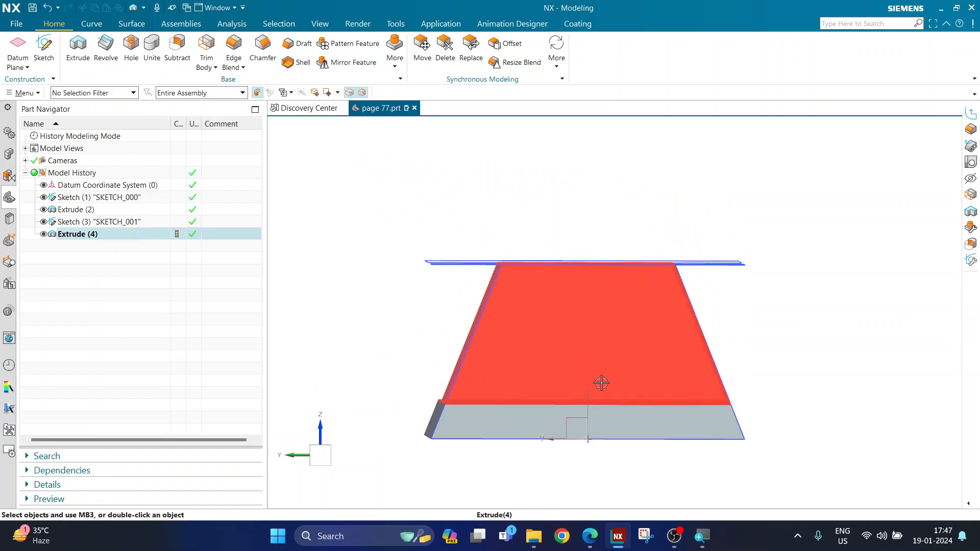
pyautogui.moveTo(789, 387); pyautogui.dragTo(837, 449, button='middle')
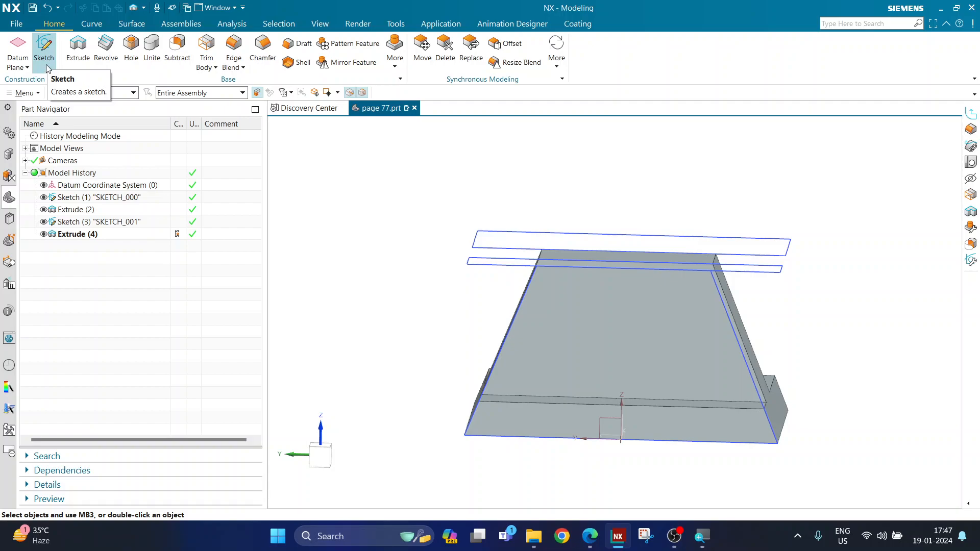
pyautogui.moveTo(367, 275)
pyautogui.mouseDown(button='middle')
pyautogui.moveTo(388, 275)
pyautogui.moveTo(383, 231)
pyautogui.moveTo(369, 268)
pyautogui.moveTo(381, 269)
pyautogui.moveTo(371, 266)
pyautogui.mouseUp(button='middle')
pyautogui.moveTo(359, 302)
pyautogui.mouseDown(button='middle')
pyautogui.moveTo(406, 274)
pyautogui.moveTo(378, 289)
pyautogui.moveTo(378, 280)
pyautogui.mouseUp(button='middle')
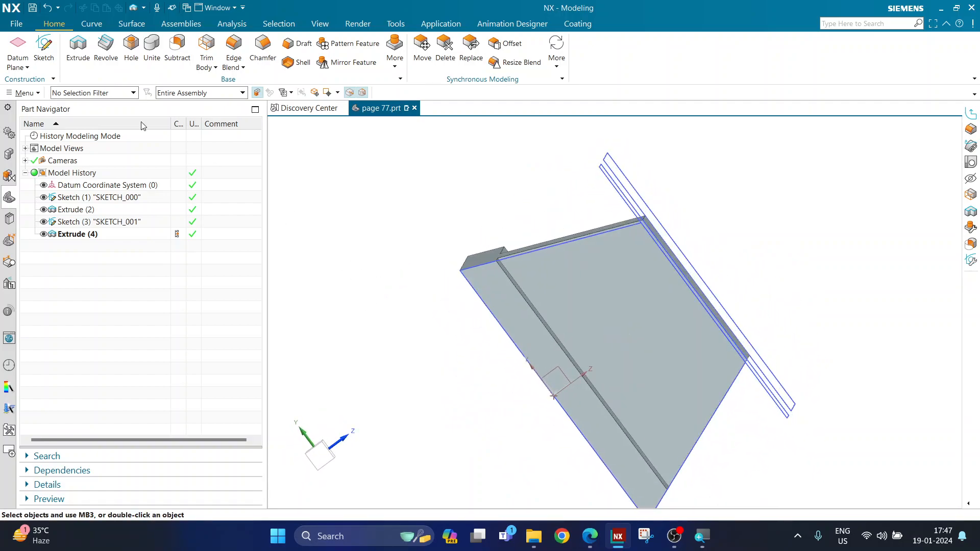
# Create a sketch on the rib's large trapezoidal face on the narrow-ledge side
pyautogui.click(38, 69)
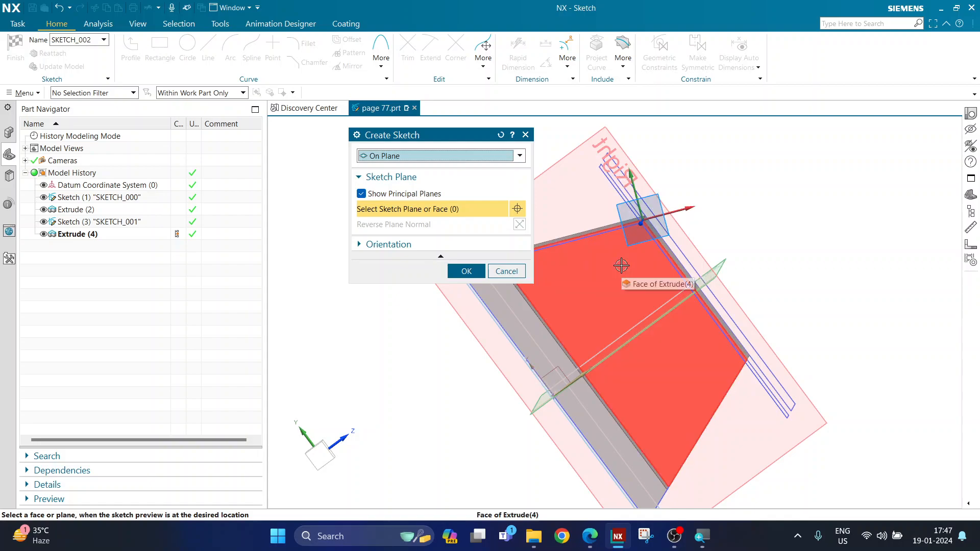
pyautogui.scroll(-3, 779, 281)
pyautogui.moveTo(805, 397); pyautogui.dragTo(805, 418, button='middle')
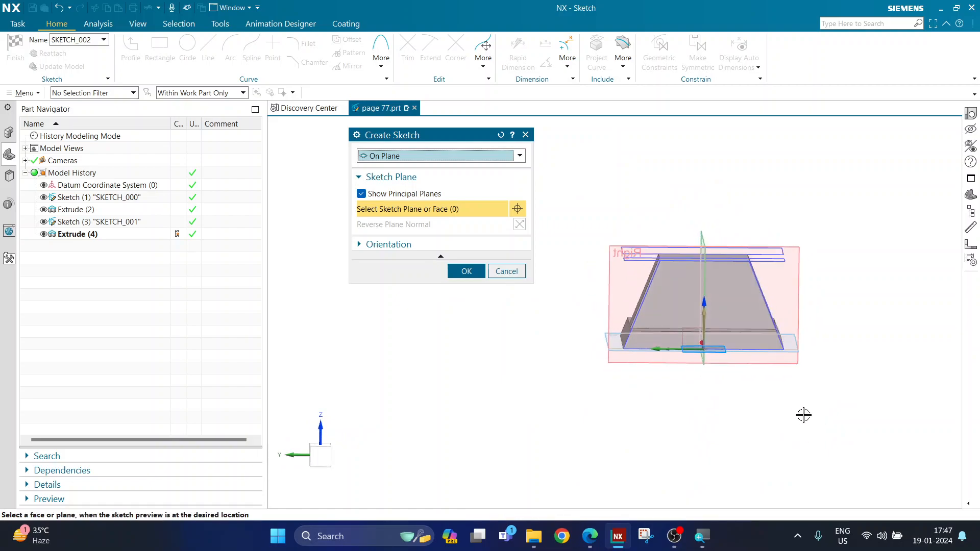
pyautogui.scroll(2, 831, 370)
pyautogui.scroll(2, 711, 181)
pyautogui.moveTo(704, 221); pyautogui.dragTo(691, 212, button='middle')
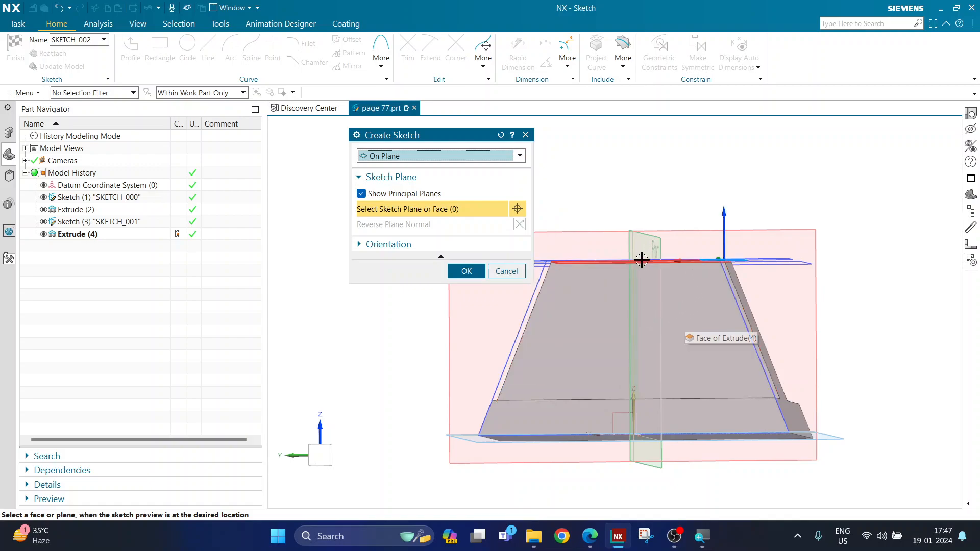
pyautogui.moveTo(590, 332); pyautogui.dragTo(594, 332, button='middle')
pyautogui.click(595, 332)
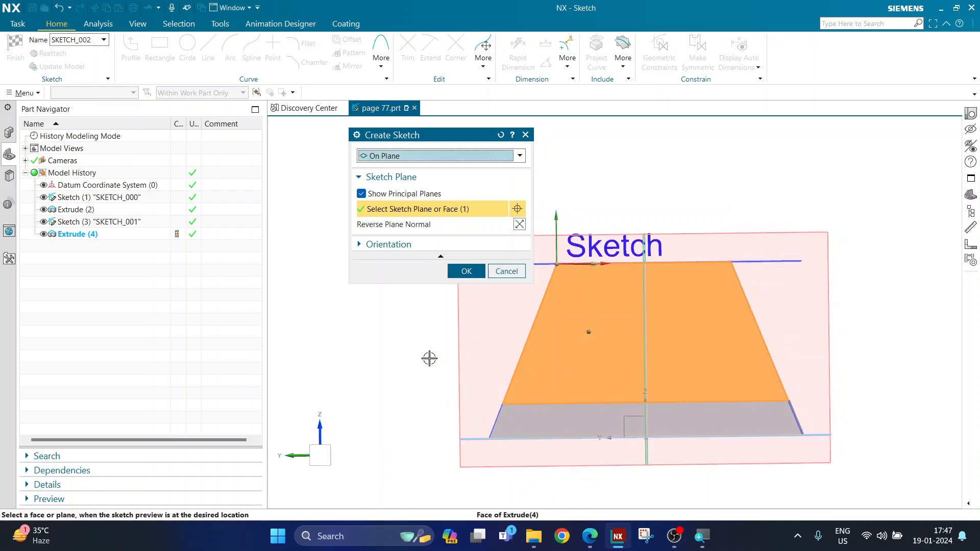
pyautogui.moveTo(588, 331); pyautogui.dragTo(510, 309, button='middle')
pyautogui.click(466, 272)
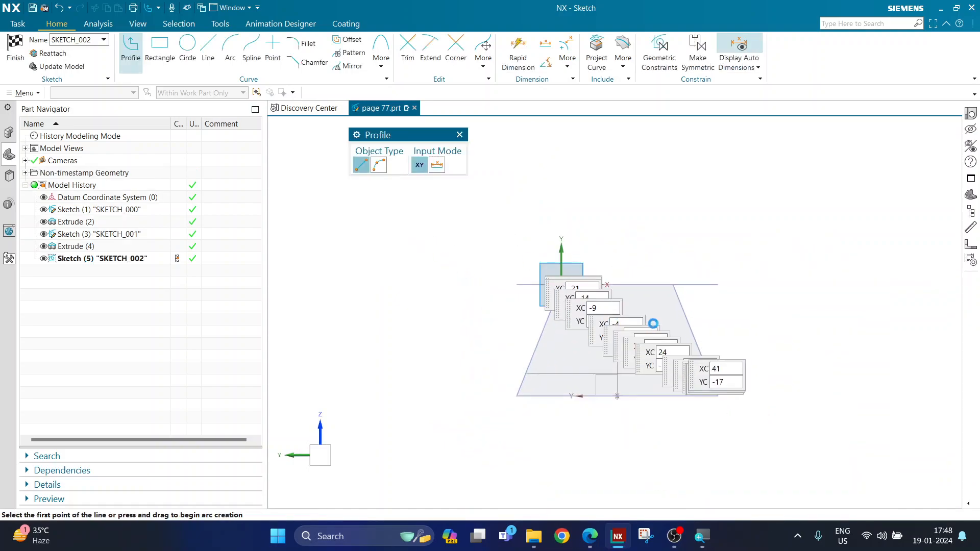
# Sketch a 40 mm diameter circle centred on the midpoint of the rib's top edge, place its dimension outside the circle, and finish the sketch
pyautogui.click(187, 51)
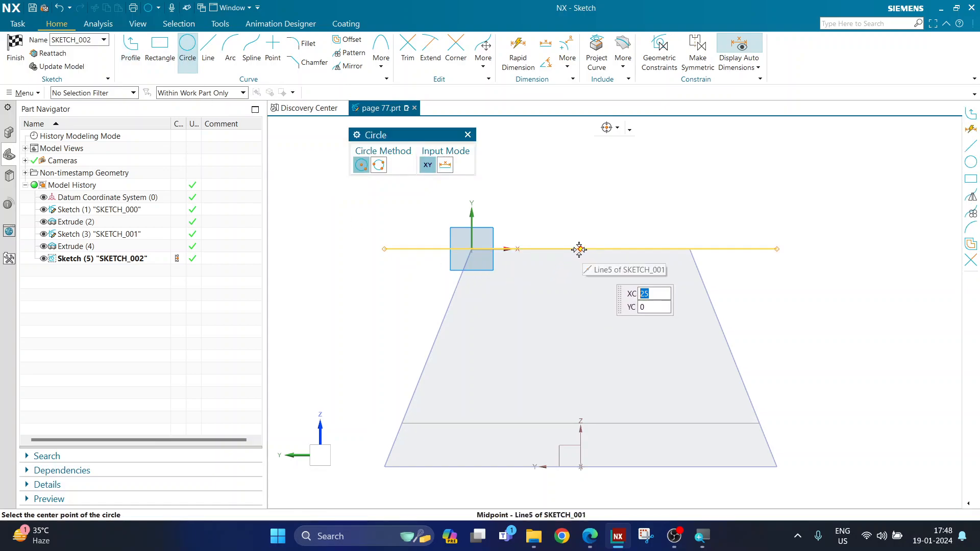
pyautogui.click(579, 249)
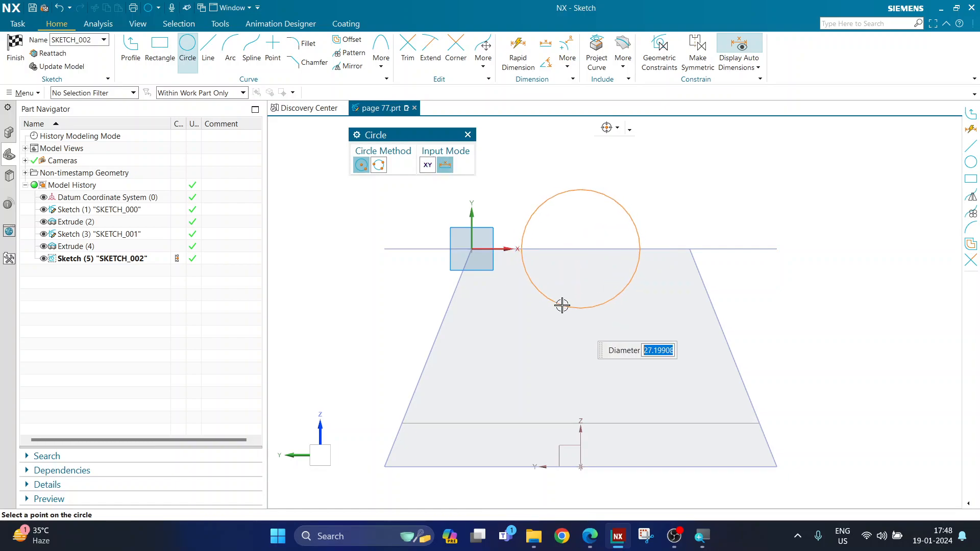
pyautogui.write('40')
pyautogui.press('Return')
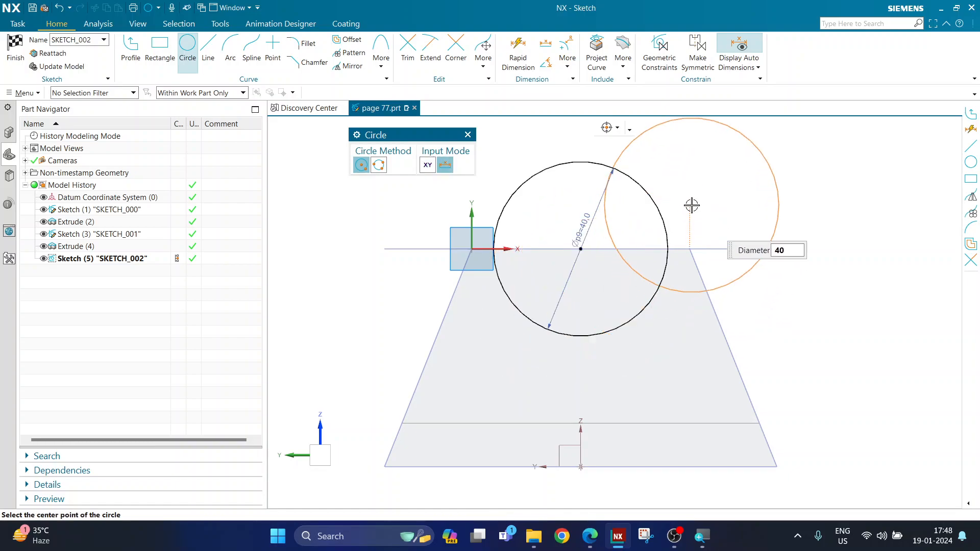
pyautogui.press('Escape')
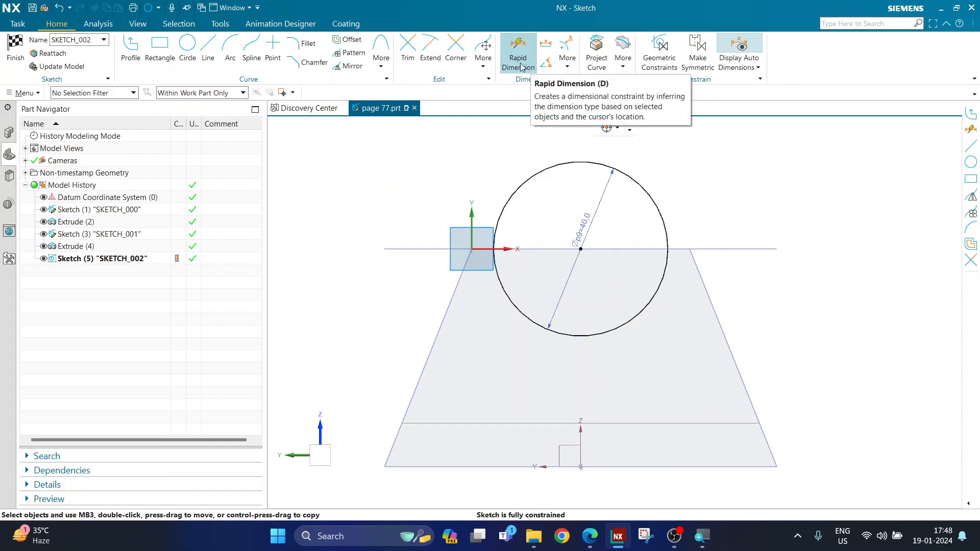
pyautogui.moveTo(578, 212); pyautogui.dragTo(643, 148)
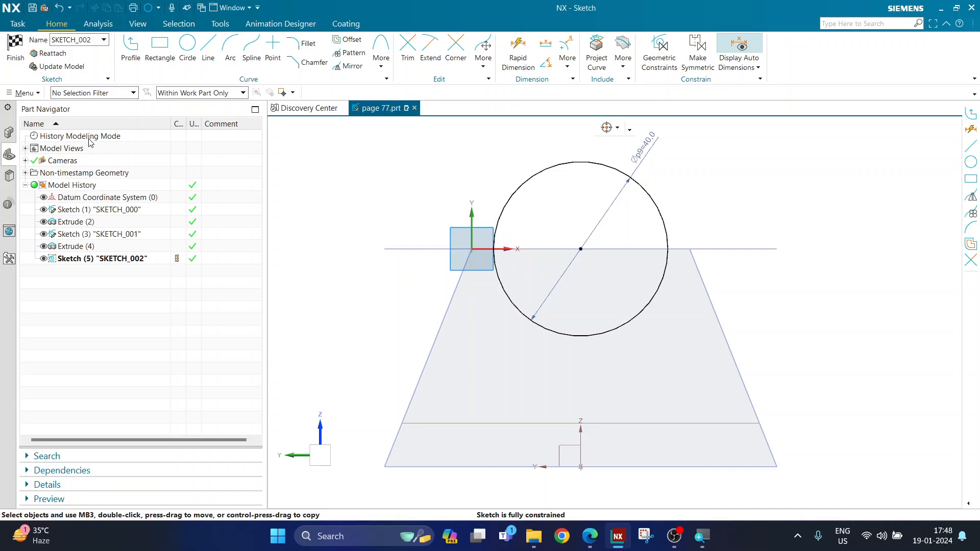
pyautogui.click(10, 64)
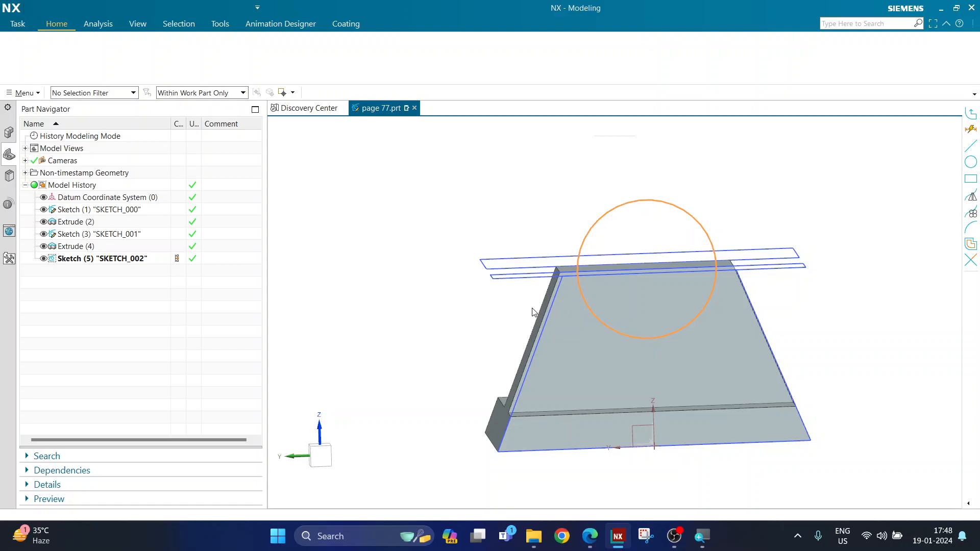
# Start an Extrude of the circle and reverse its direction so it passes through the rib toward the wide ledge
pyautogui.moveTo(422, 317)
pyautogui.mouseDown(button='middle')
pyautogui.moveTo(405, 326)
pyautogui.moveTo(424, 328)
pyautogui.moveTo(389, 334)
pyautogui.moveTo(394, 352)
pyautogui.moveTo(419, 341)
pyautogui.mouseUp(button='middle')
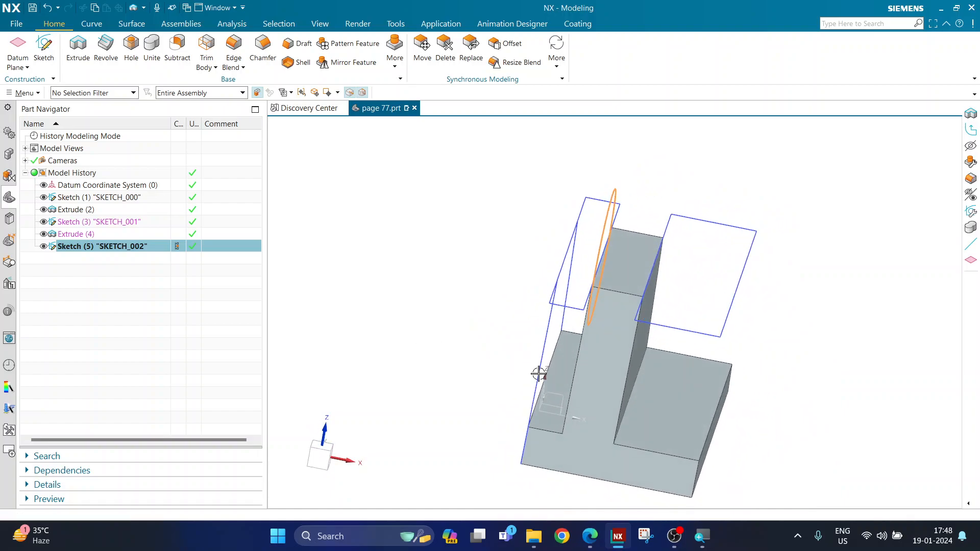
pyautogui.moveTo(684, 413); pyautogui.dragTo(730, 415, button='middle')
pyautogui.scroll(1, 759, 419)
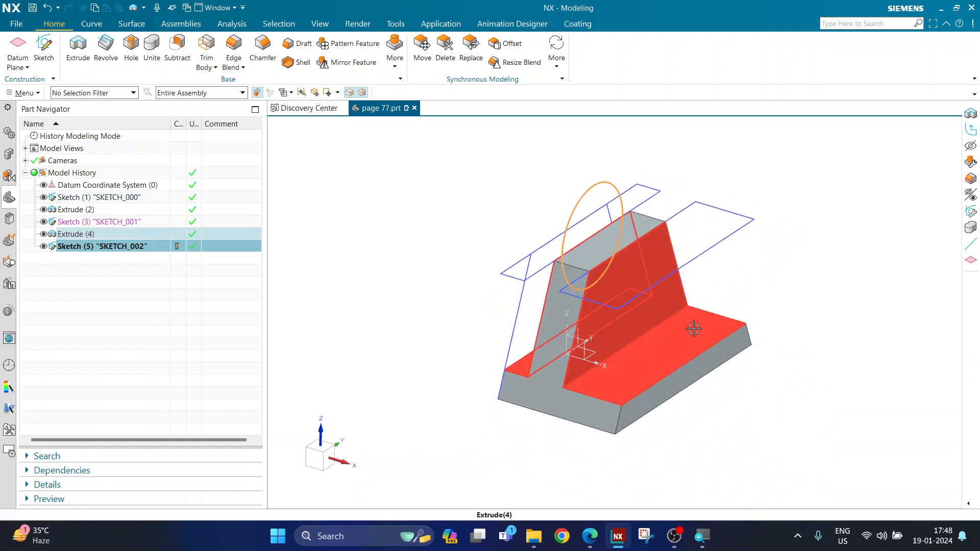
pyautogui.click(78, 63)
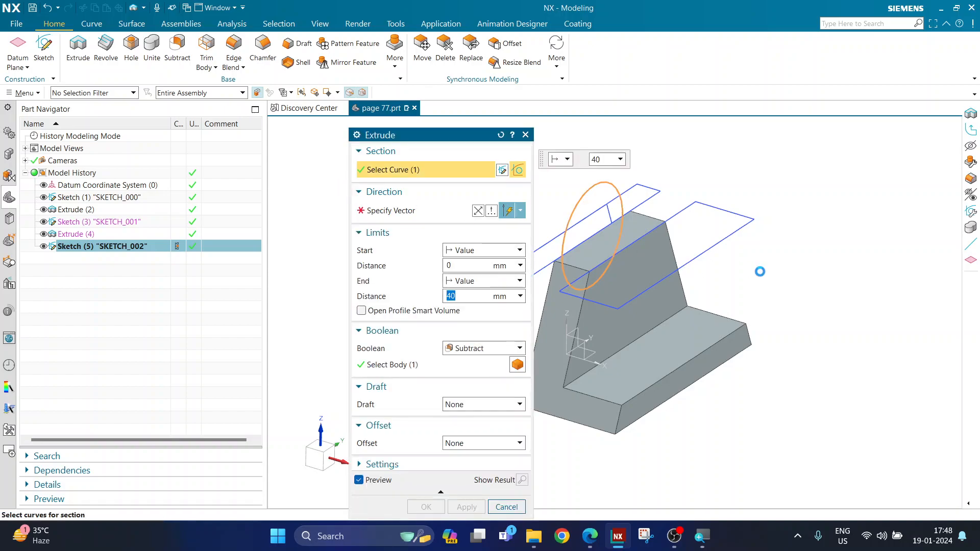
pyautogui.scroll(-3, 734, 288)
pyautogui.scroll(2, 595, 251)
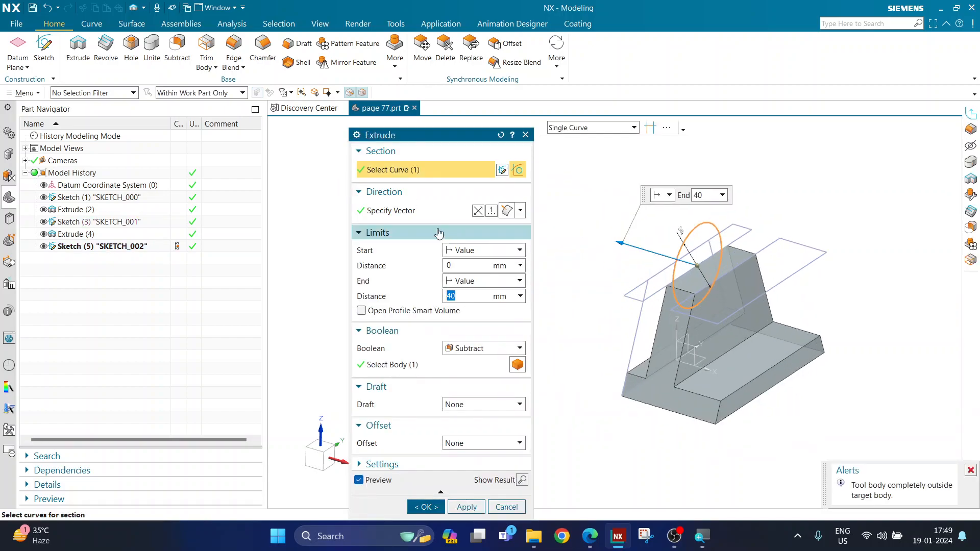
pyautogui.click(405, 213)
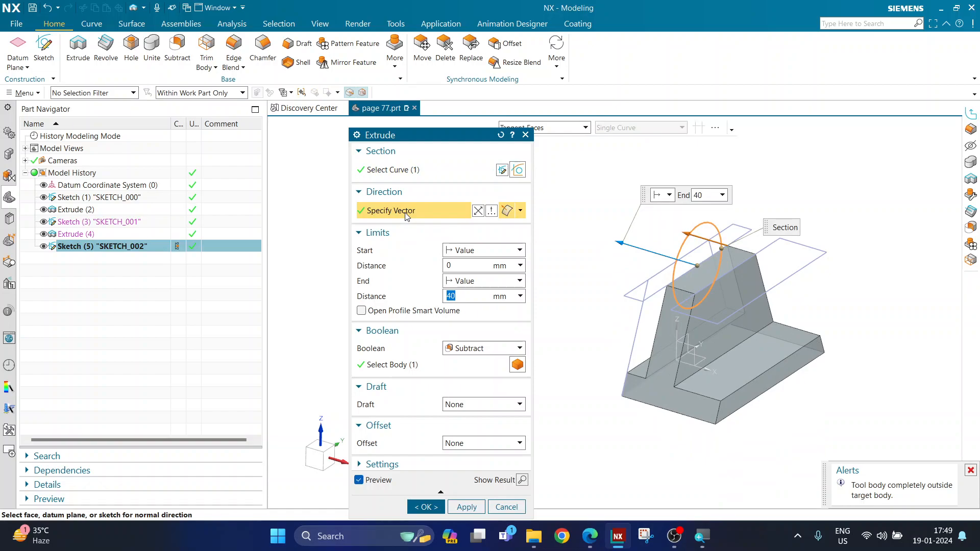
pyautogui.click(478, 211)
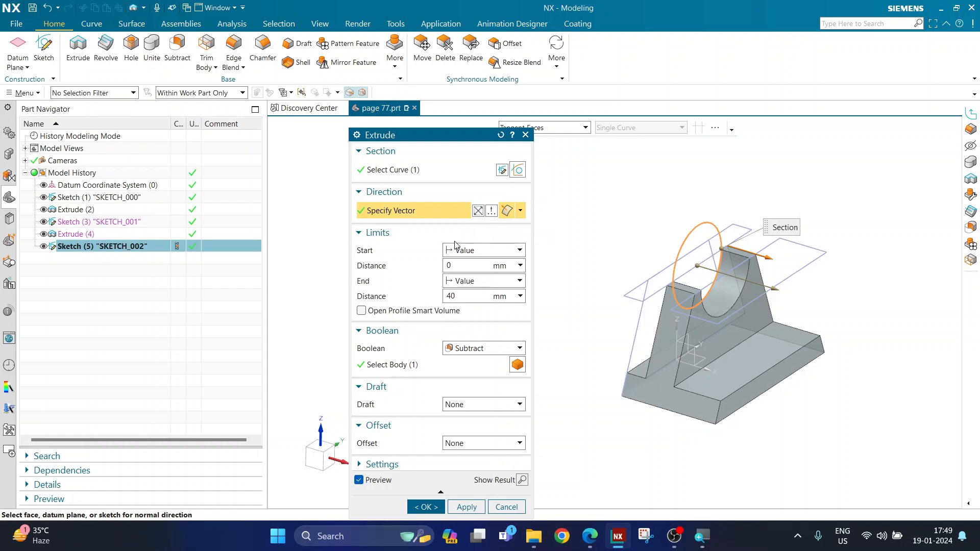
# Set the extrusion's Boolean to Unite, keep the end distance at 40 mm, and accept the cylinder
pyautogui.scroll(-2, 673, 298)
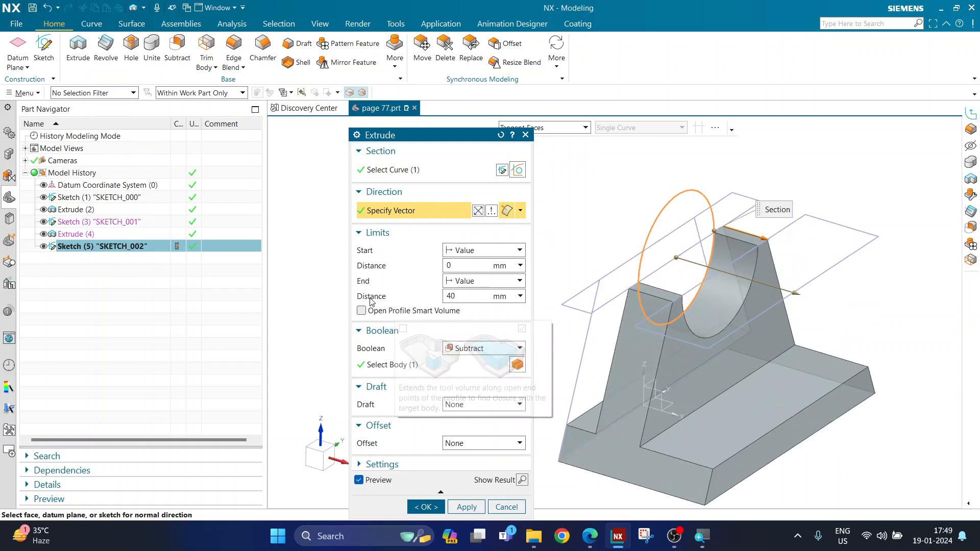
pyautogui.click(459, 297)
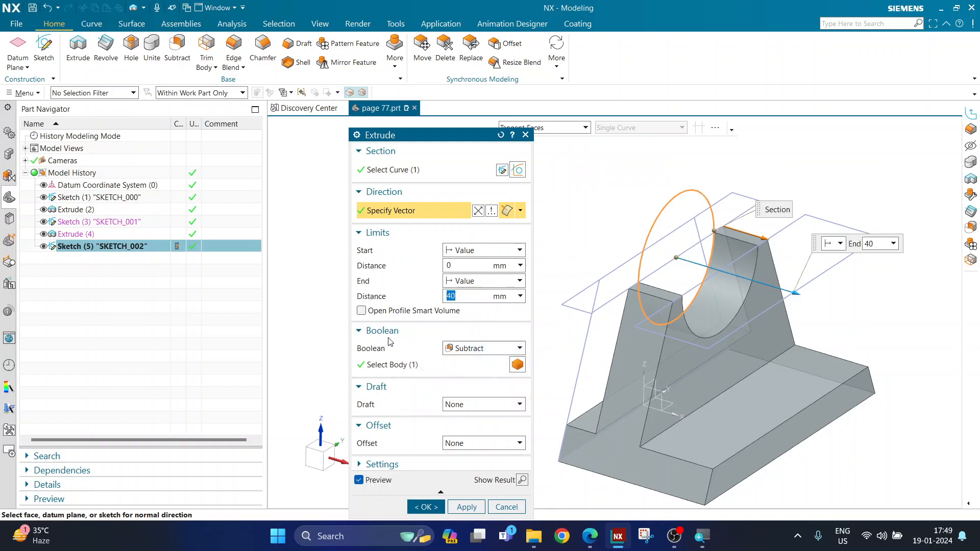
pyautogui.click(454, 349)
pyautogui.click(462, 372)
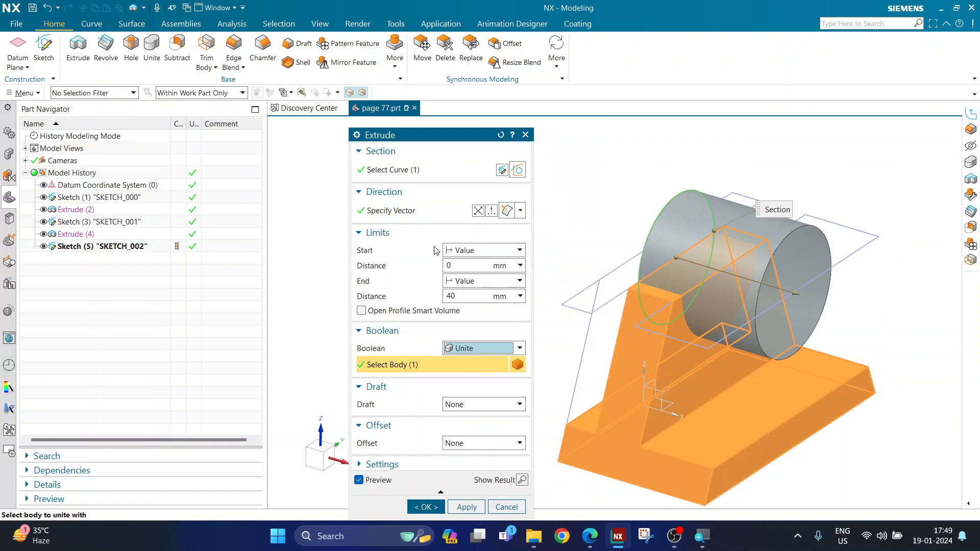
pyautogui.click(461, 295)
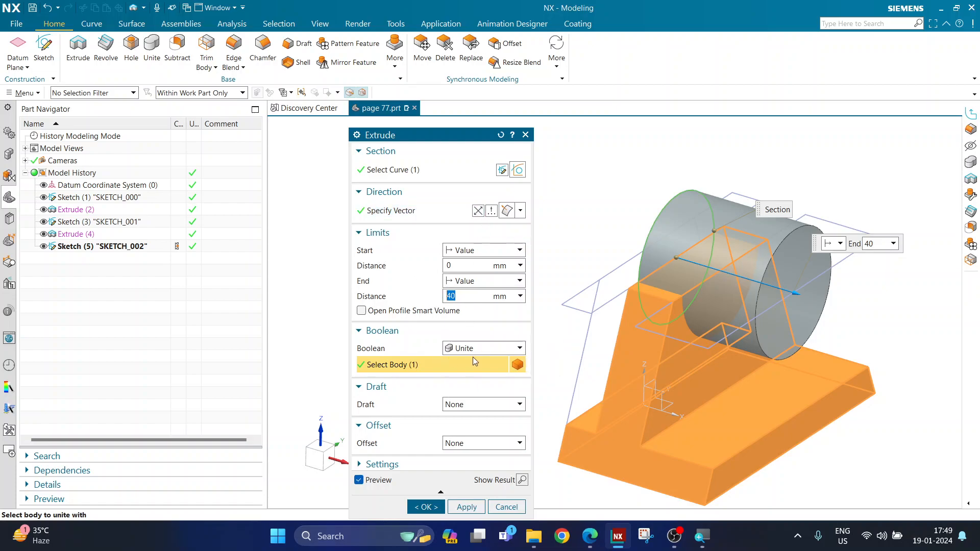
pyautogui.click(426, 507)
# Inspect the united cylinder, switch to page 77 in Edge, and erase the circles around both 40 dimensions
pyautogui.moveTo(470, 422); pyautogui.dragTo(213, 469, button='middle')
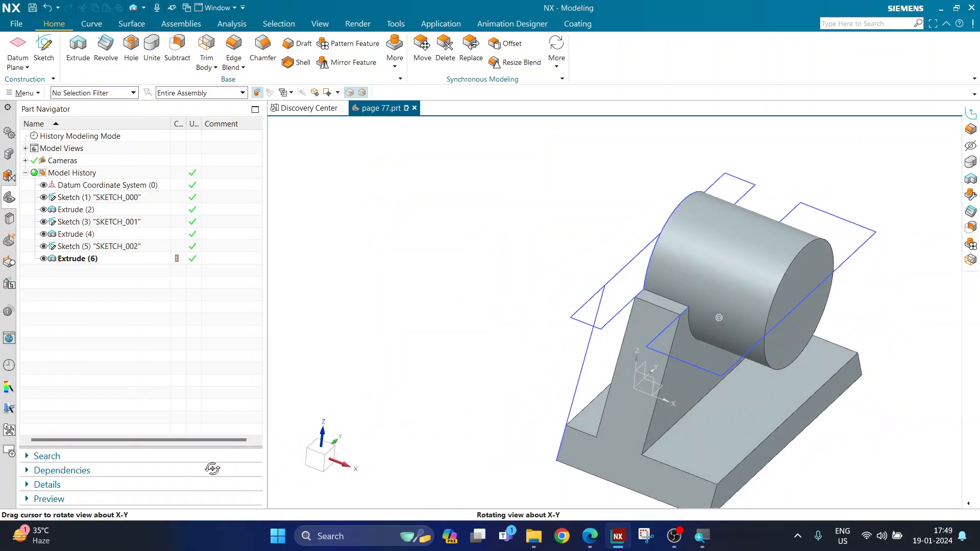
pyautogui.scroll(-2, 320, 335)
pyautogui.scroll(2, 517, 391)
pyautogui.moveTo(639, 404); pyautogui.dragTo(612, 403, button='middle')
pyautogui.click(591, 536)
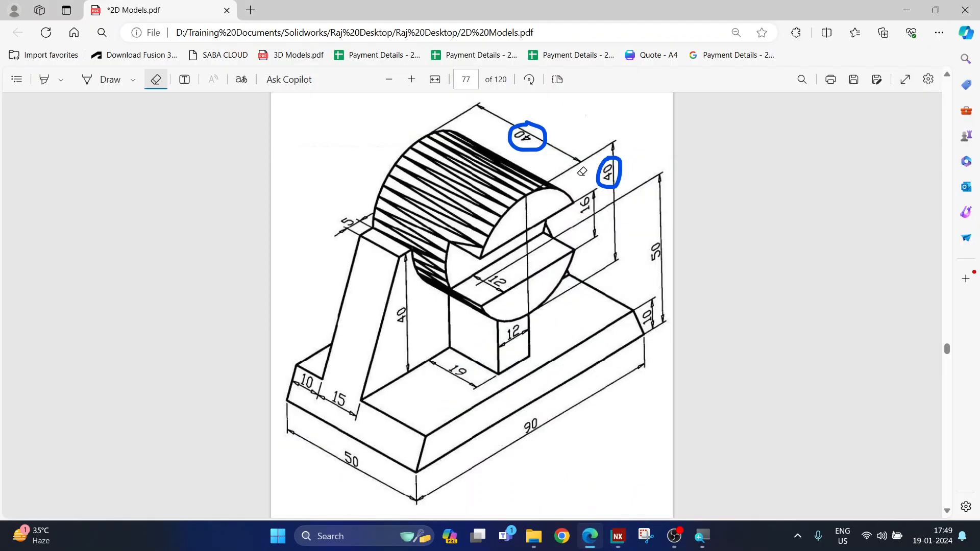
pyautogui.click(528, 124)
pyautogui.click(618, 165)
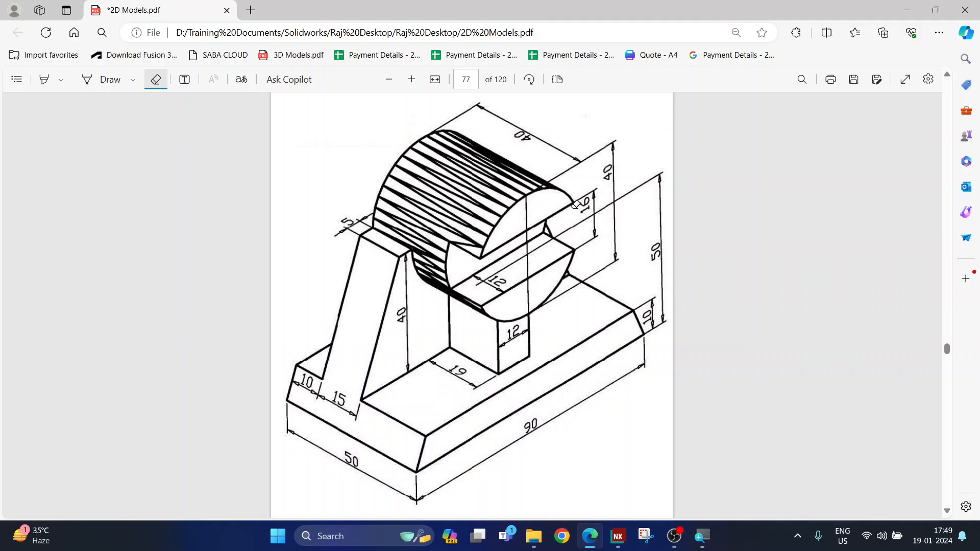
# Mark the front edge of the flat cut in the cylinder near the 12 dimension on the drawing, and erase the mark
pyautogui.click(104, 89)
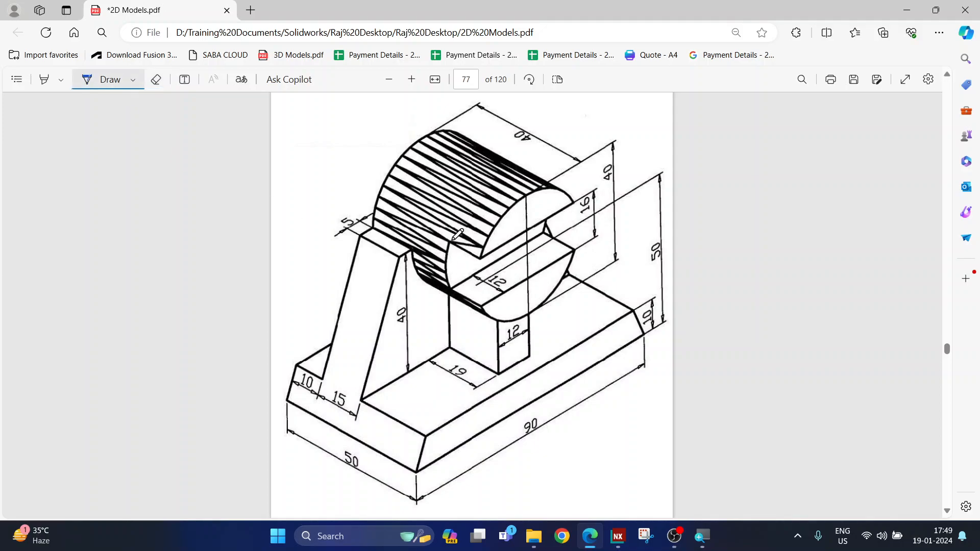
pyautogui.moveTo(485, 304)
pyautogui.mouseDown()
pyautogui.moveTo(573, 250)
pyautogui.moveTo(477, 305)
pyautogui.mouseUp()
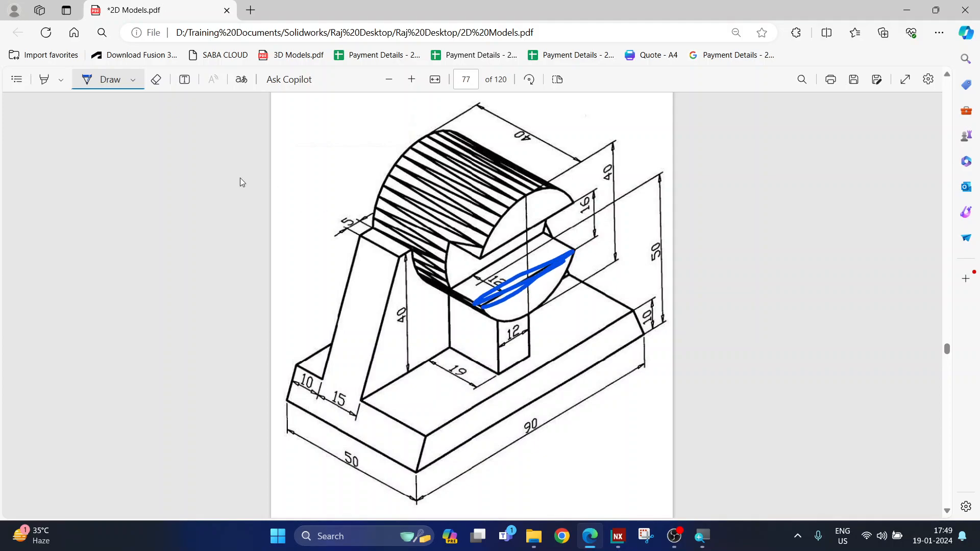
pyautogui.click(156, 80)
pyautogui.moveTo(535, 264)
pyautogui.mouseDown()
pyautogui.moveTo(550, 286)
pyautogui.moveTo(475, 280)
pyautogui.moveTo(513, 286)
pyautogui.moveTo(502, 267)
pyautogui.moveTo(518, 268)
pyautogui.mouseUp()
pyautogui.click(107, 81)
pyautogui.click(155, 81)
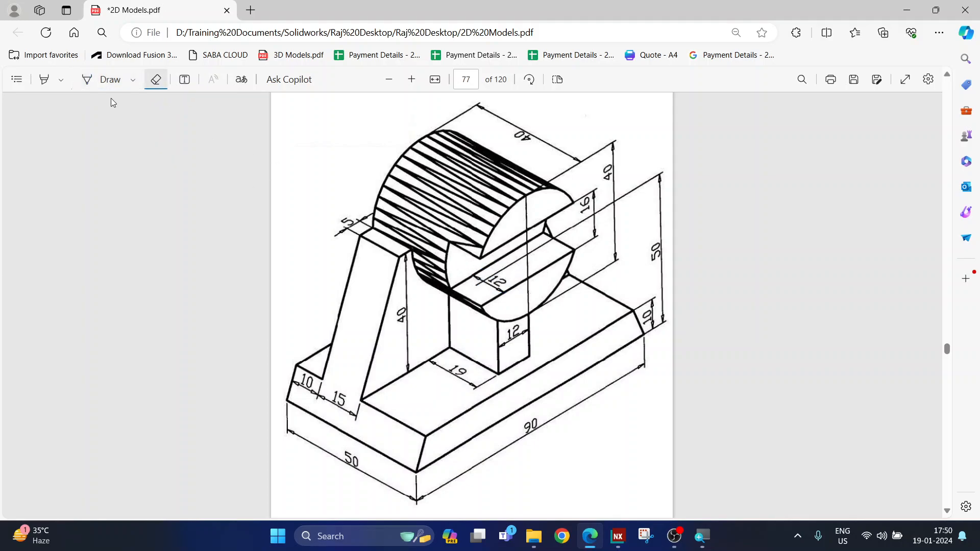
# Circle the 16 dimension beside the cylinder's slot on the page 77 drawing, and erase the mark
pyautogui.click(108, 80)
pyautogui.moveTo(592, 188)
pyautogui.mouseDown()
pyautogui.moveTo(594, 244)
pyautogui.moveTo(596, 190)
pyautogui.mouseUp()
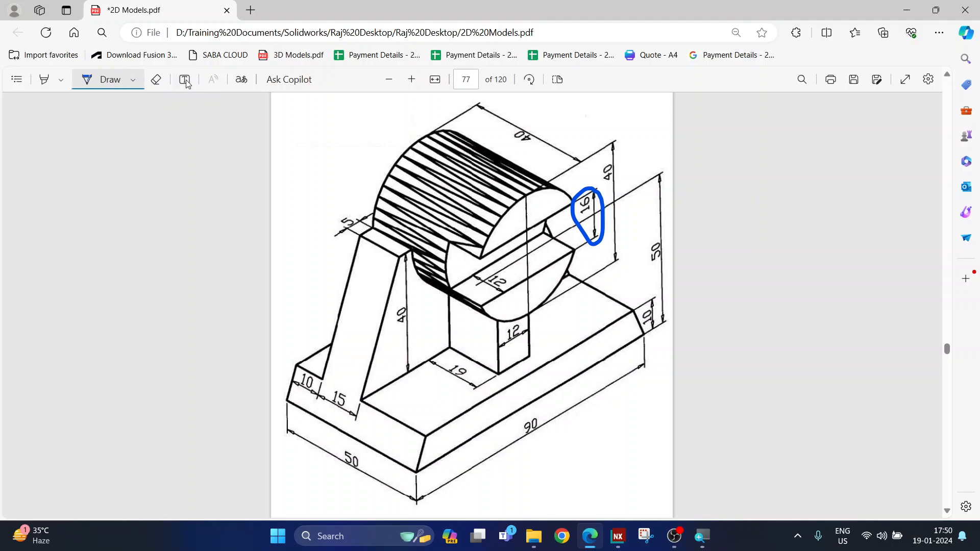
pyautogui.click(156, 79)
pyautogui.click(590, 191)
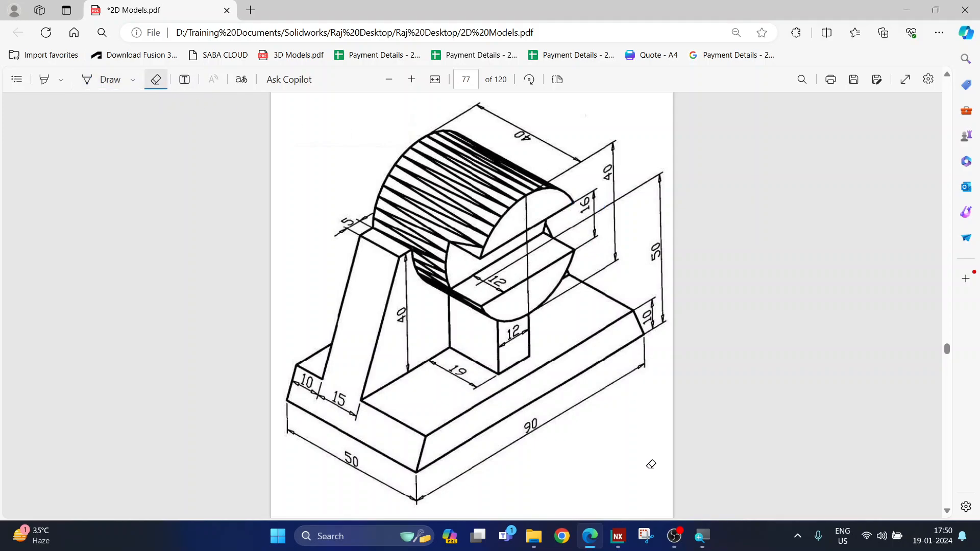
# Switch back to NX and create a sketch on the cylinder's flat circular end face above the wide ledge
pyautogui.click(617, 536)
pyautogui.moveTo(403, 344); pyautogui.dragTo(359, 318, button='middle')
pyautogui.click(43, 49)
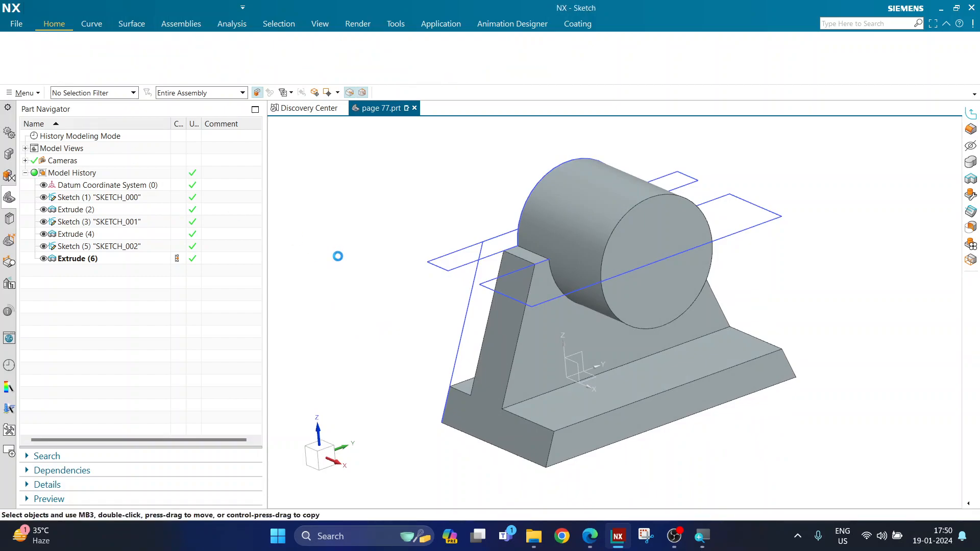
pyautogui.scroll(-3, 788, 292)
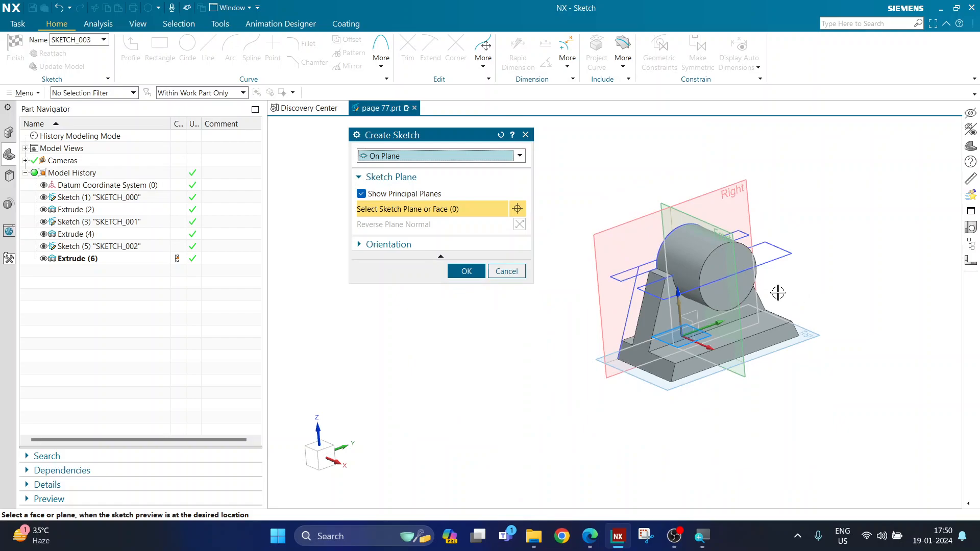
pyautogui.scroll(3, 788, 293)
pyautogui.click(748, 287)
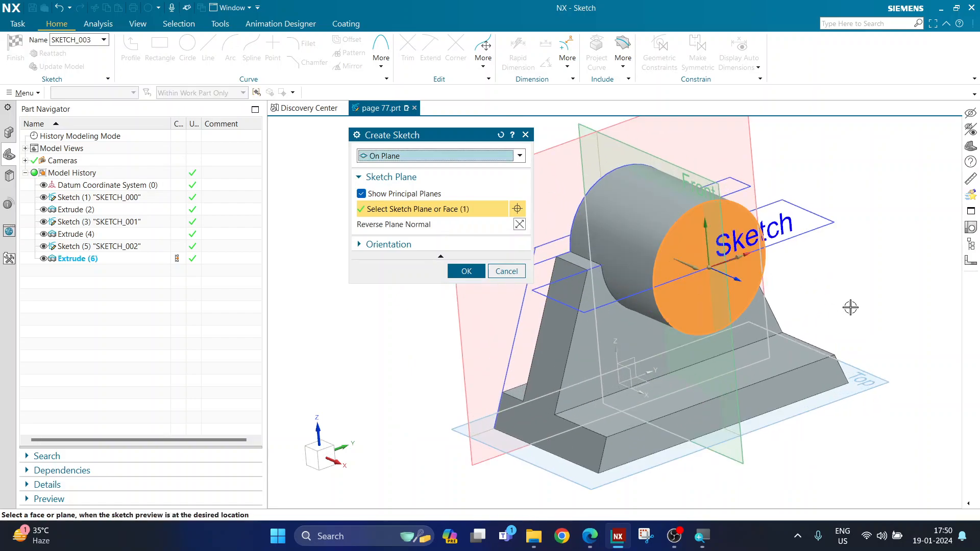
pyautogui.moveTo(849, 309); pyautogui.dragTo(770, 299, button='middle')
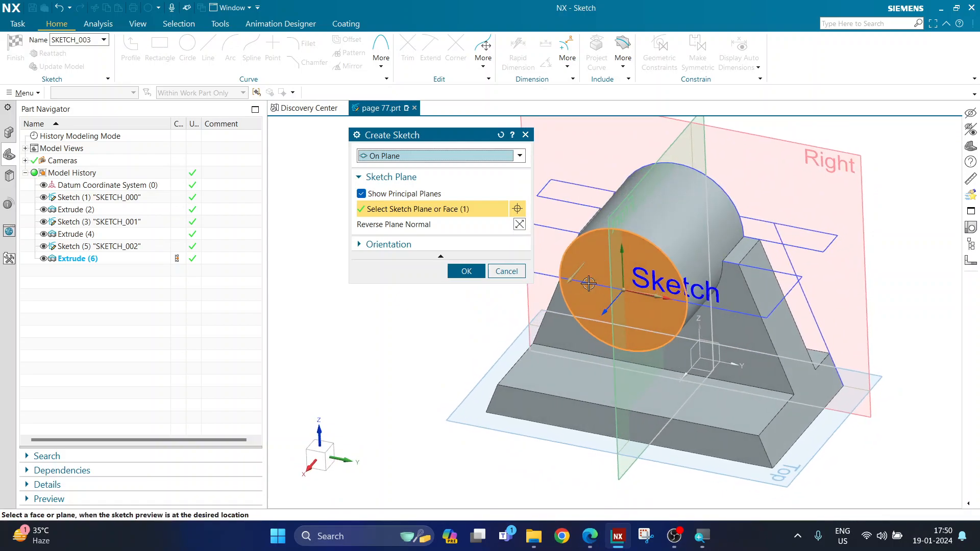
pyautogui.click(465, 272)
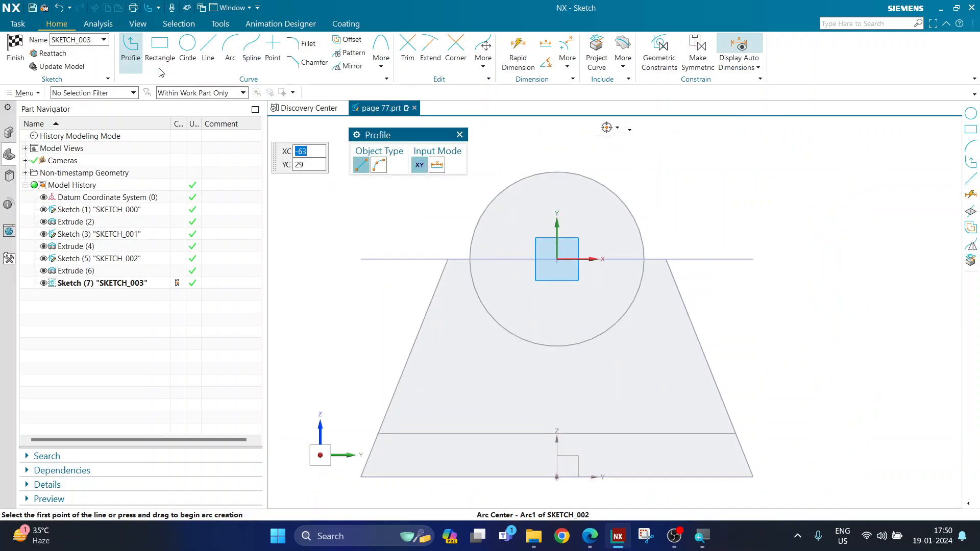
# Draw a horizontal center rectangle from the circle's center, about 109 mm wide and 15 mm high, extending past both sides of the cylinder
pyautogui.click(161, 60)
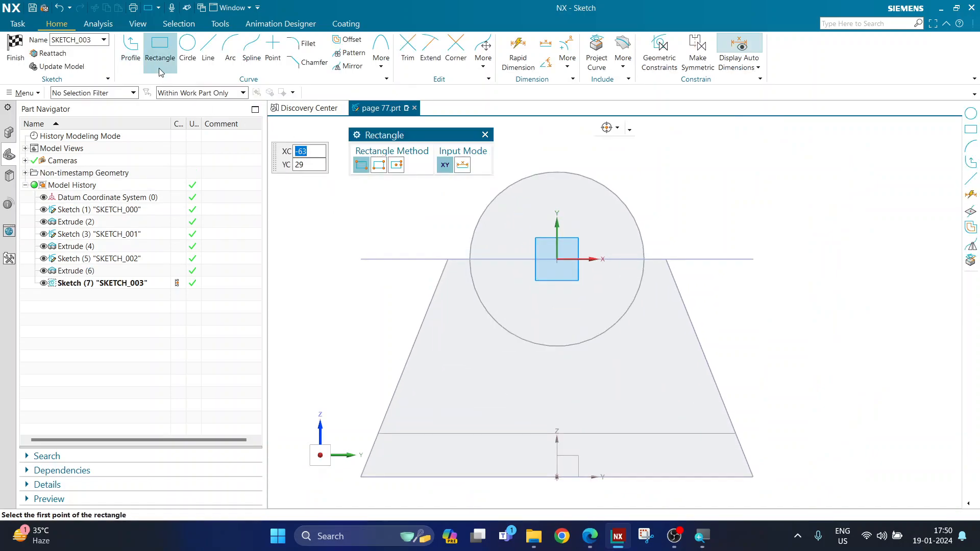
pyautogui.click(397, 165)
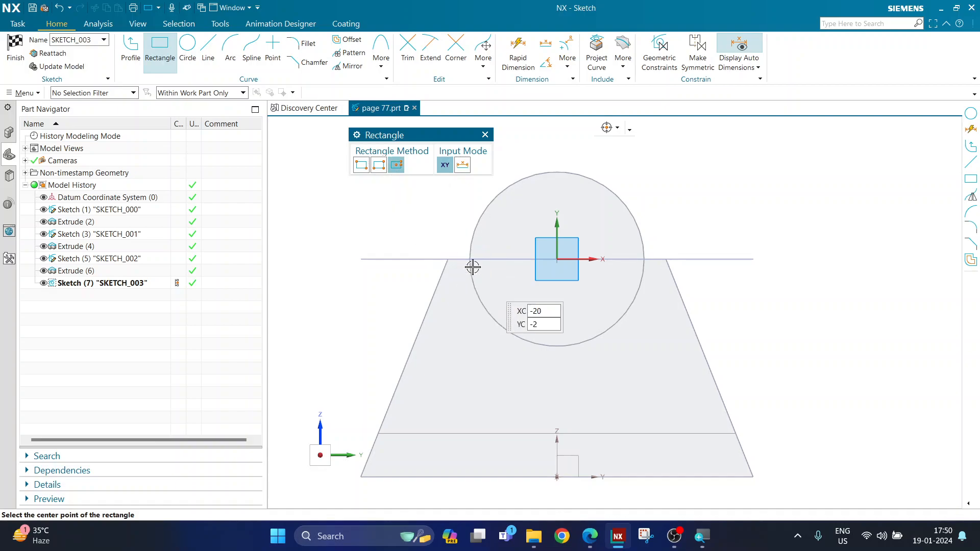
pyautogui.click(555, 259)
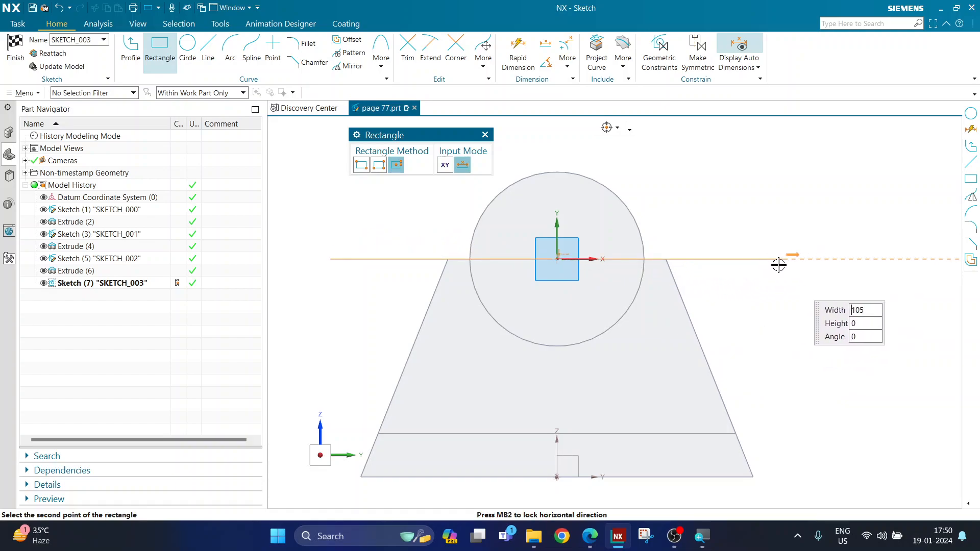
pyautogui.click(792, 259)
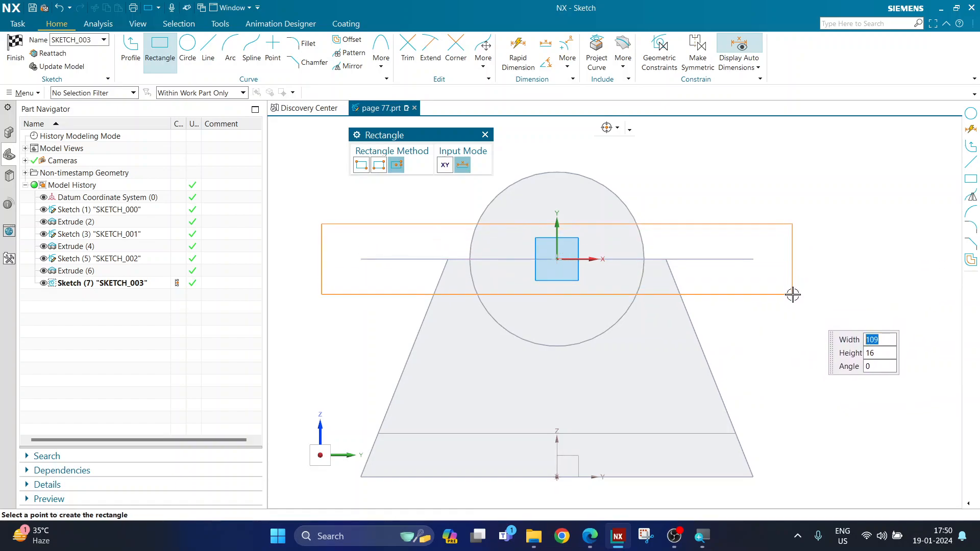
pyautogui.click(792, 291)
pyautogui.press('Escape')
# Set the rectangle's width to 100 mm and place its dimension above the rectangle
pyautogui.moveTo(731, 244); pyautogui.dragTo(744, 202)
pyautogui.doubleClick(744, 201)
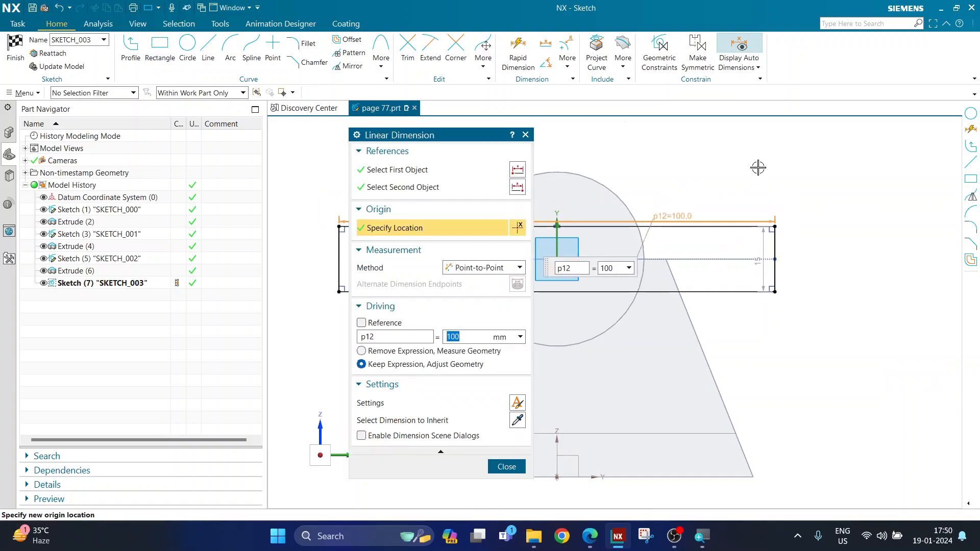
pyautogui.click(505, 467)
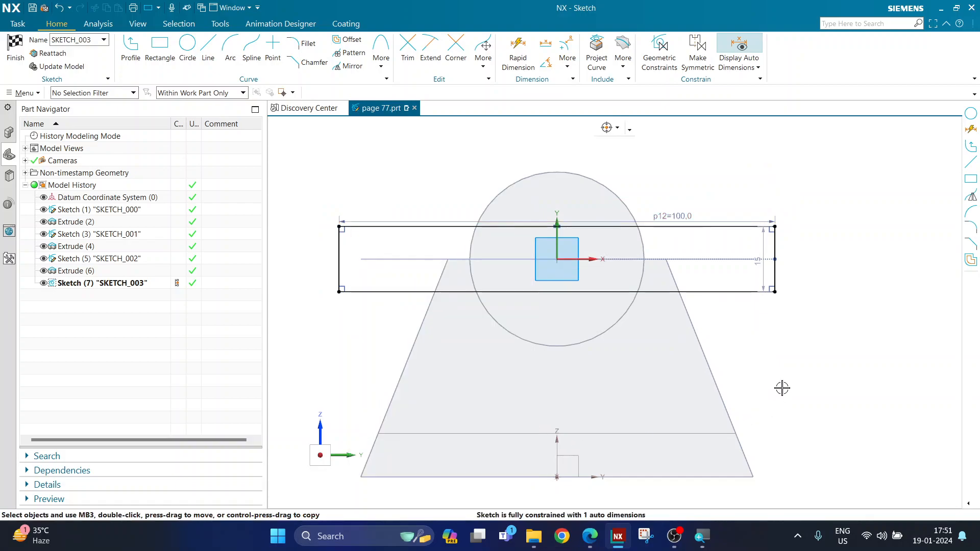
pyautogui.moveTo(678, 213); pyautogui.dragTo(657, 197)
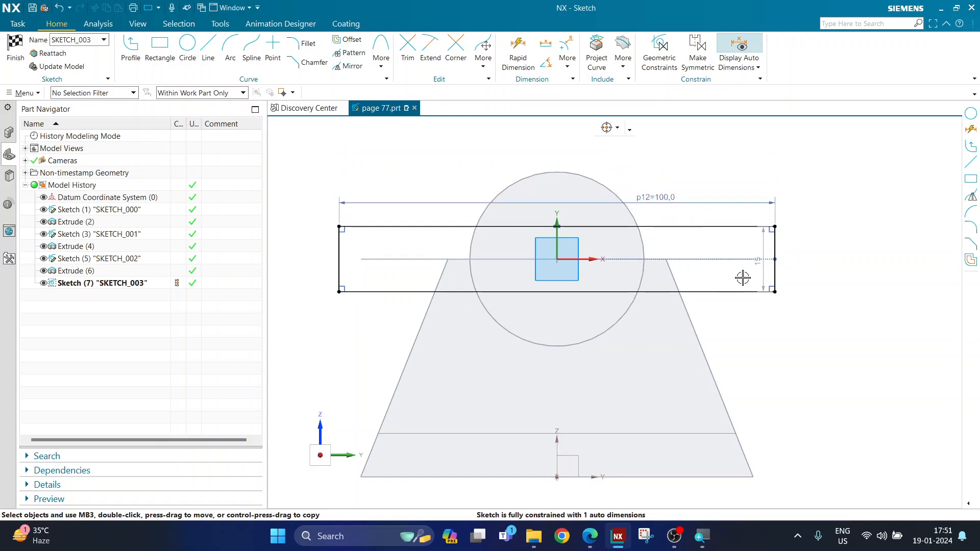
# Place the height dimension outside the rectangle's end, set it to 16 mm, and finish the sketch
pyautogui.moveTo(759, 274); pyautogui.dragTo(802, 275)
pyautogui.click(802, 257)
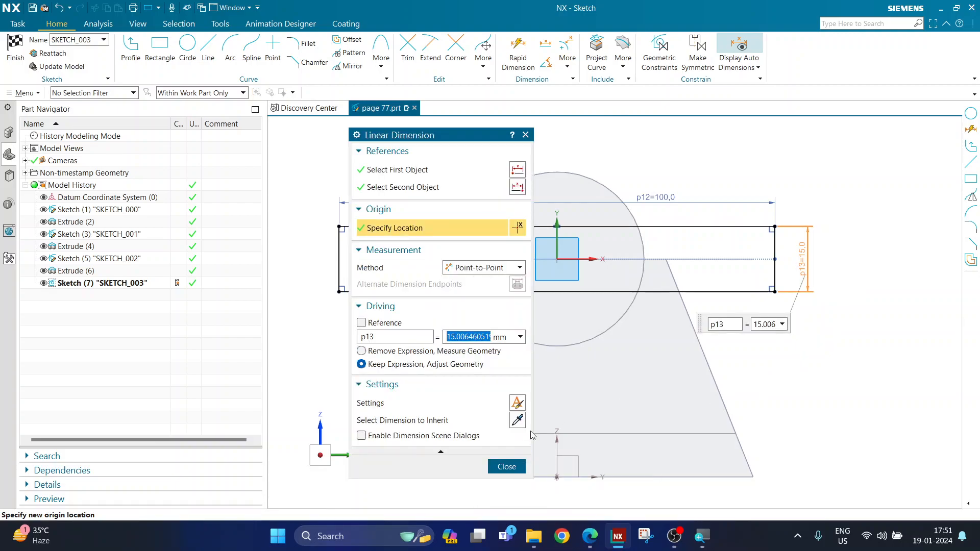
pyautogui.write('16')
pyautogui.press('Return')
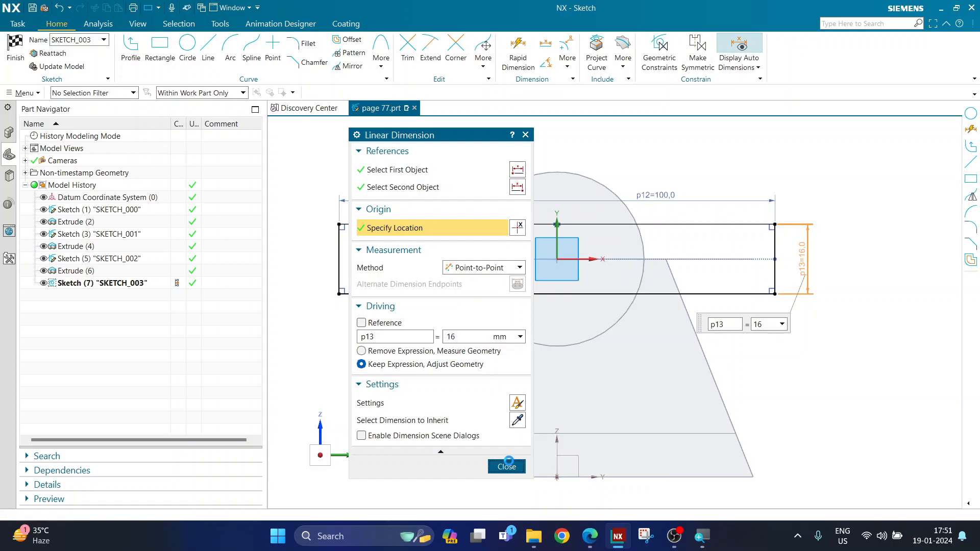
pyautogui.click(493, 465)
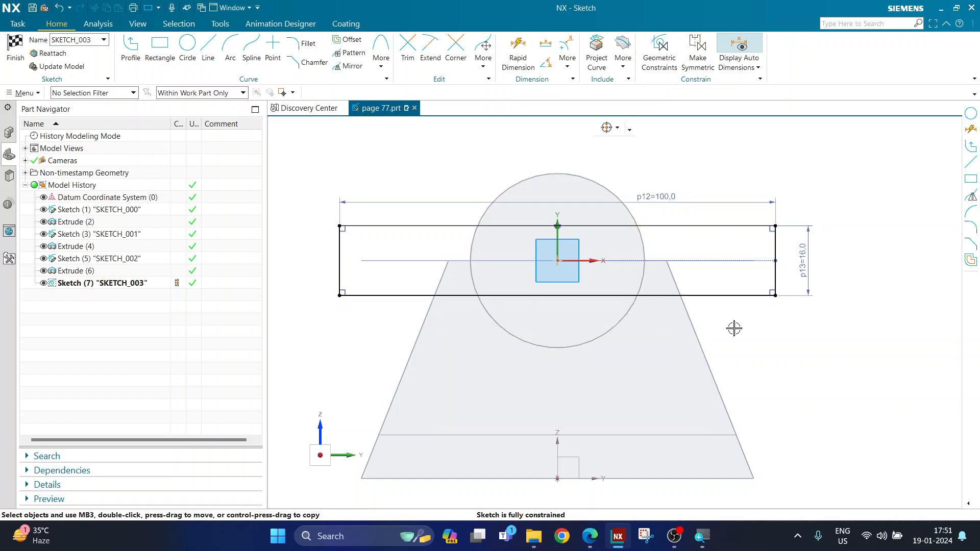
pyautogui.moveTo(734, 328); pyautogui.dragTo(751, 336, button='middle')
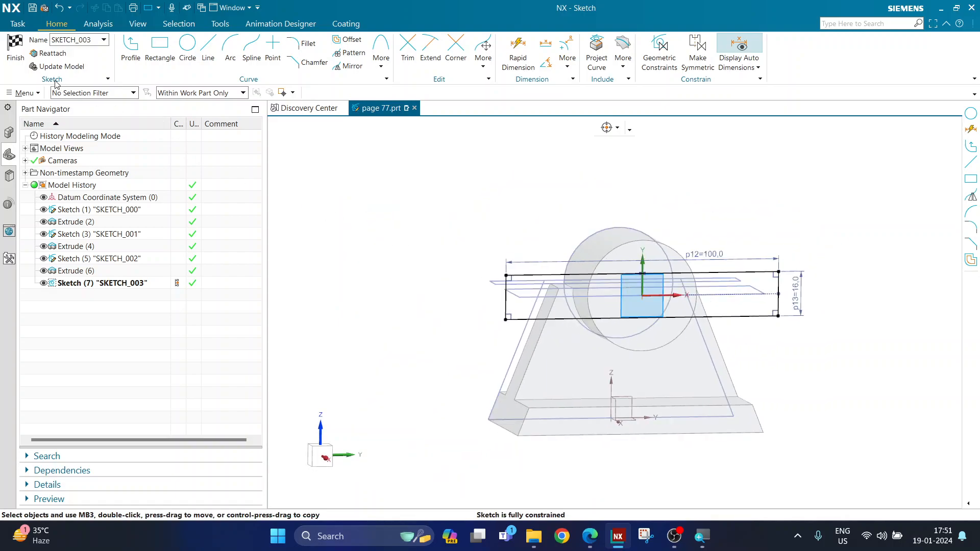
pyautogui.click(17, 68)
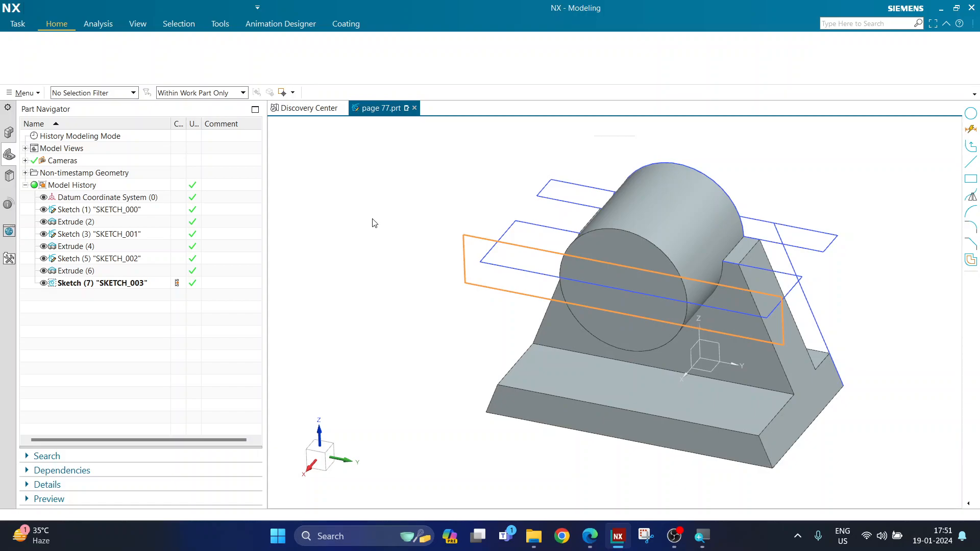
# Start an Extrude of the slot rectangle sketch and reverse its direction so it runs into the cylinder
pyautogui.moveTo(372, 247)
pyautogui.mouseDown(button='middle')
pyautogui.moveTo(411, 260)
pyautogui.moveTo(360, 261)
pyautogui.moveTo(354, 252)
pyautogui.mouseUp(button='middle')
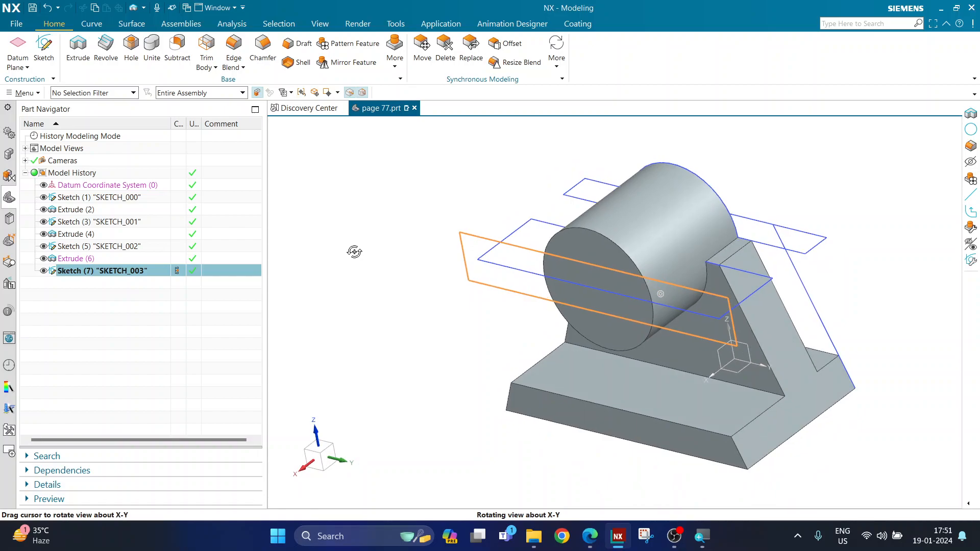
pyautogui.moveTo(354, 252); pyautogui.dragTo(346, 258, button='middle')
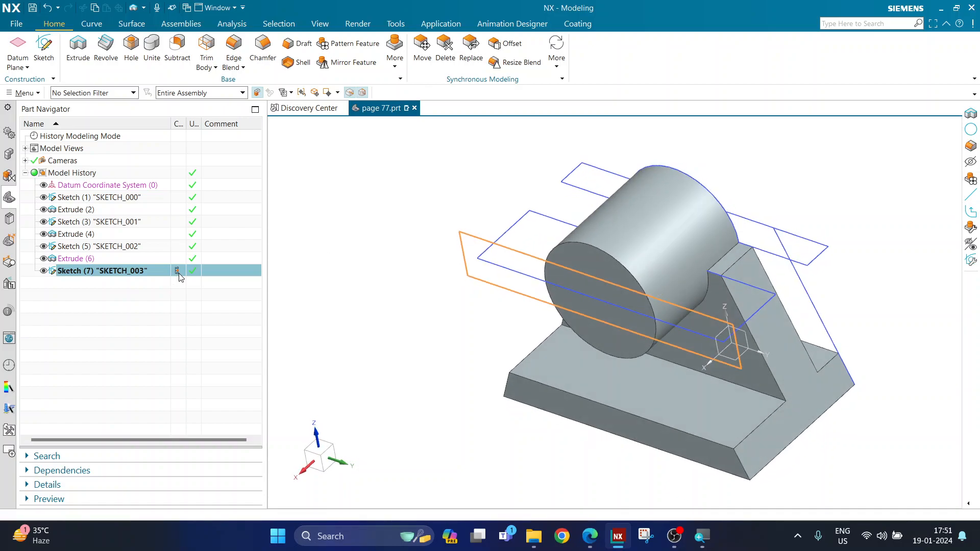
pyautogui.moveTo(368, 311); pyautogui.dragTo(389, 308, button='middle')
pyautogui.scroll(2, 512, 309)
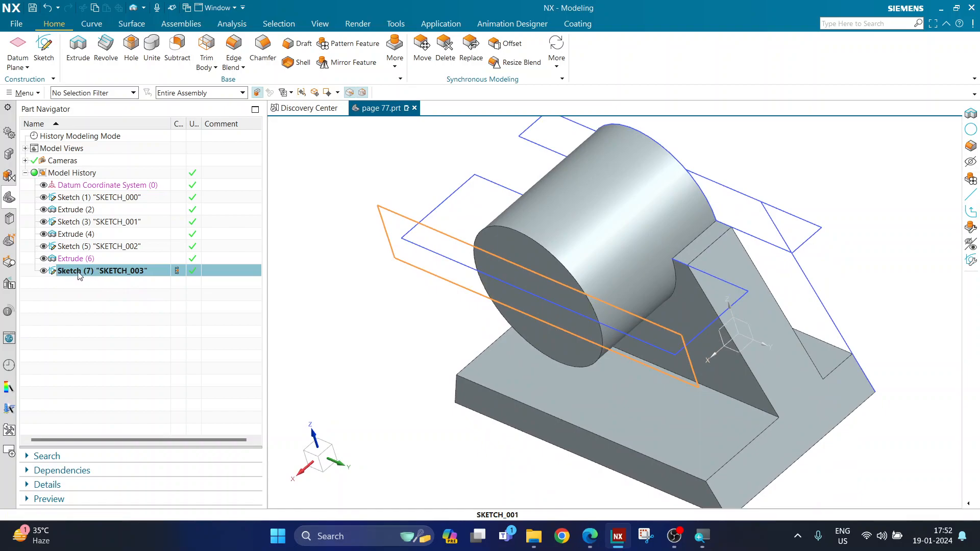
pyautogui.click(78, 56)
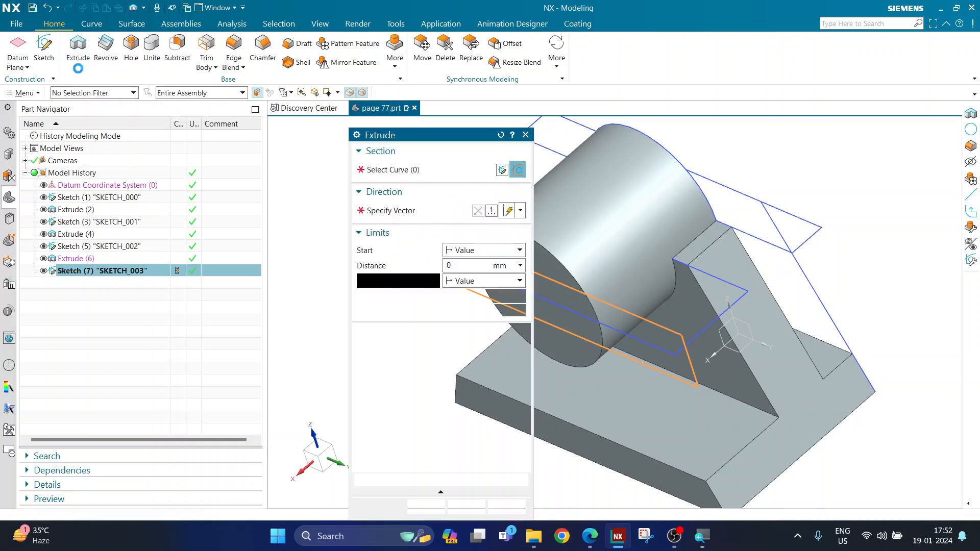
pyautogui.scroll(-3, 857, 300)
pyautogui.scroll(-2, 857, 300)
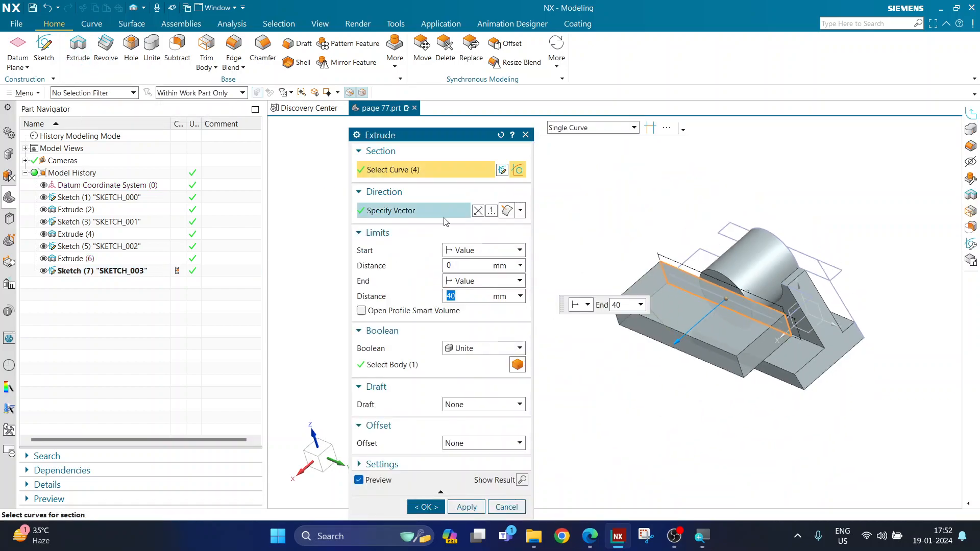
pyautogui.click(478, 211)
pyautogui.click(477, 215)
pyautogui.click(477, 215)
# Set the extrusion's end distance to 12 mm and its Boolean to Subtract, and accept the slot cut
pyautogui.click(468, 297)
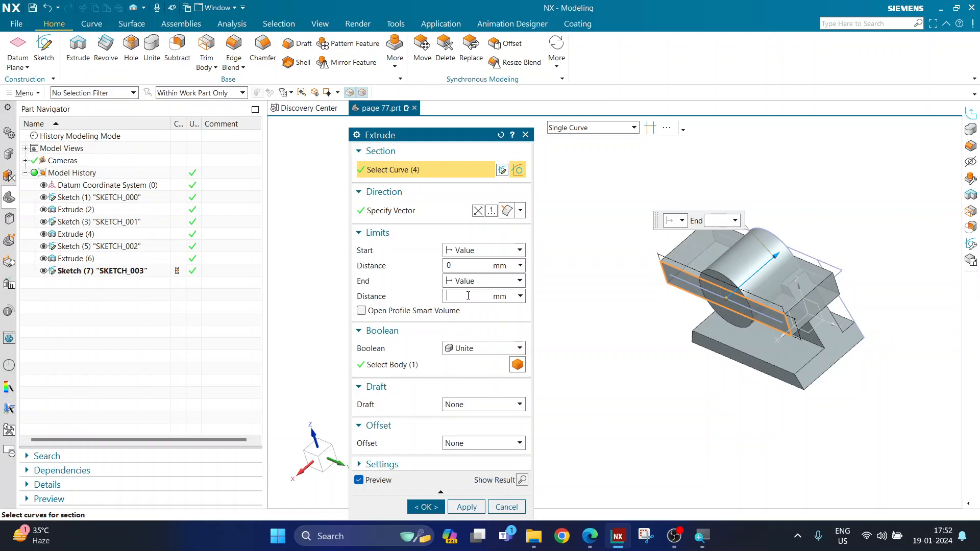
pyautogui.write('12')
pyautogui.press('Return')
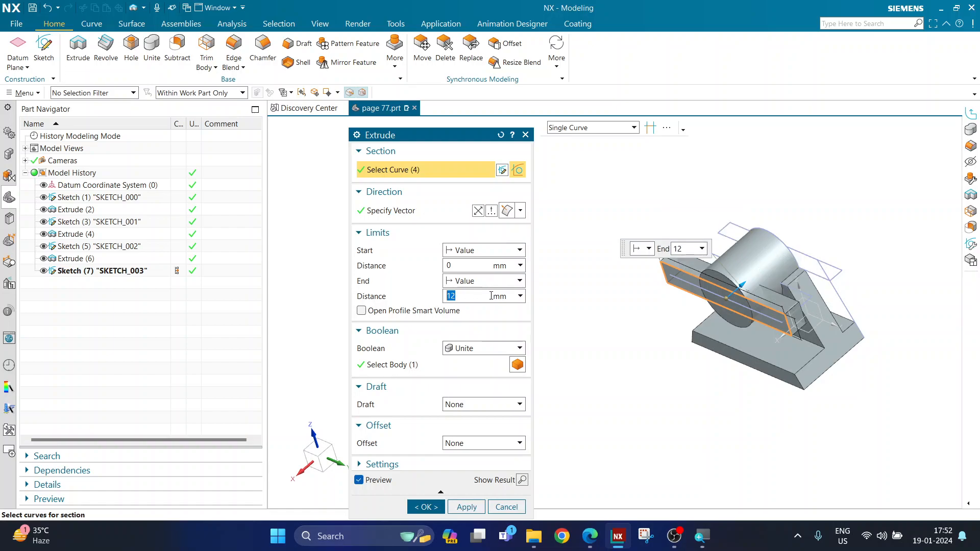
pyautogui.click(483, 348)
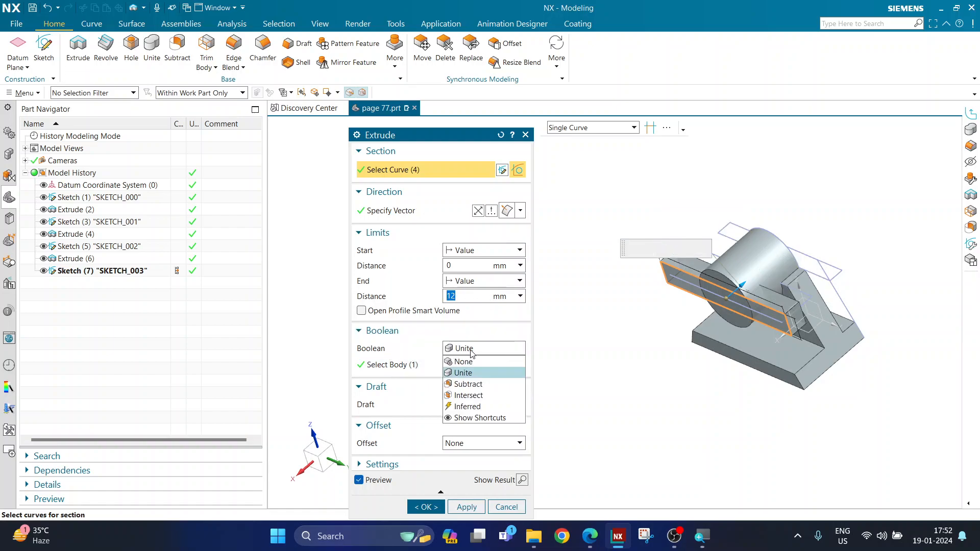
pyautogui.click(470, 383)
pyautogui.scroll(2, 718, 314)
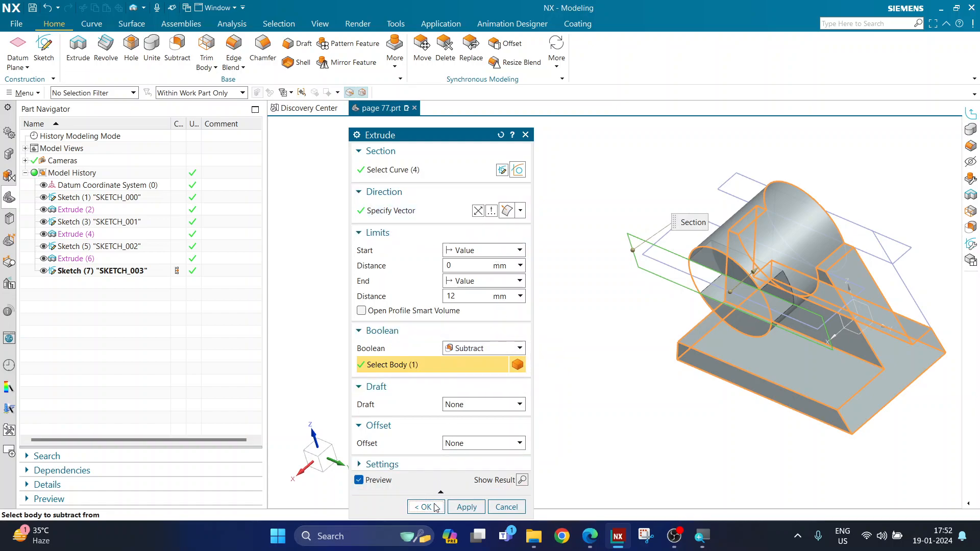
pyautogui.click(425, 507)
# Examine the slot cut in the cylinder's end face from both sides of the part
pyautogui.moveTo(534, 405); pyautogui.dragTo(575, 367, button='middle')
pyautogui.scroll(3, 774, 273)
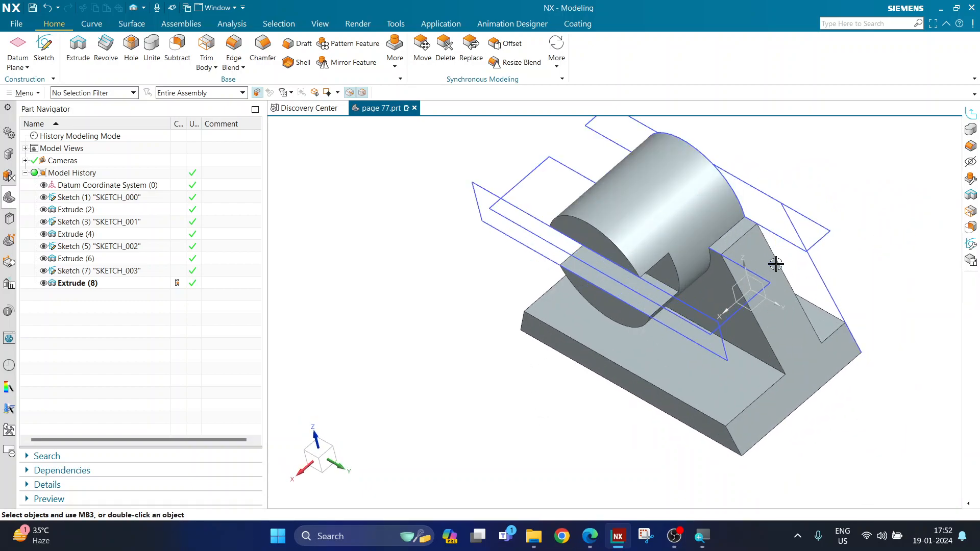
pyautogui.scroll(-2, 830, 218)
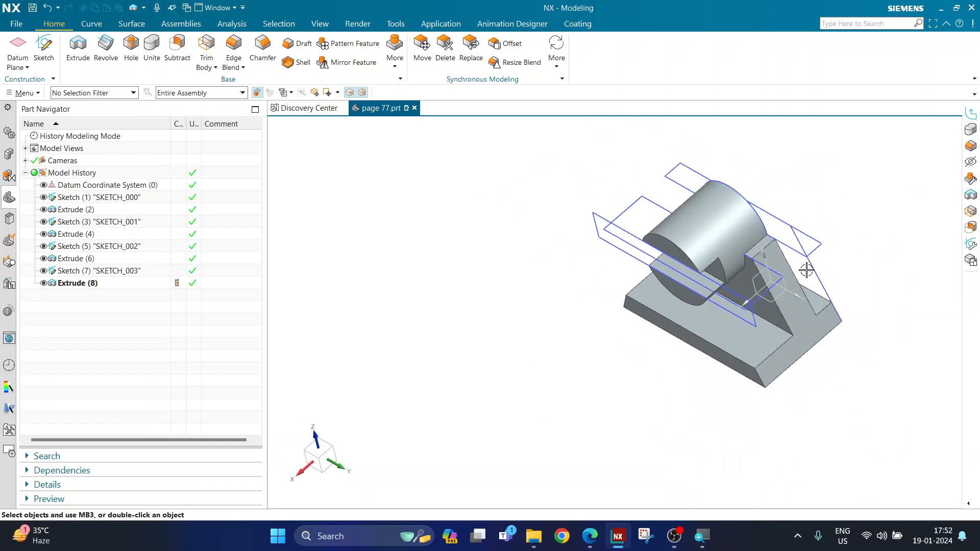
pyautogui.moveTo(832, 227)
pyautogui.mouseDown(button='middle')
pyautogui.moveTo(851, 217)
pyautogui.moveTo(842, 224)
pyautogui.mouseUp(button='middle')
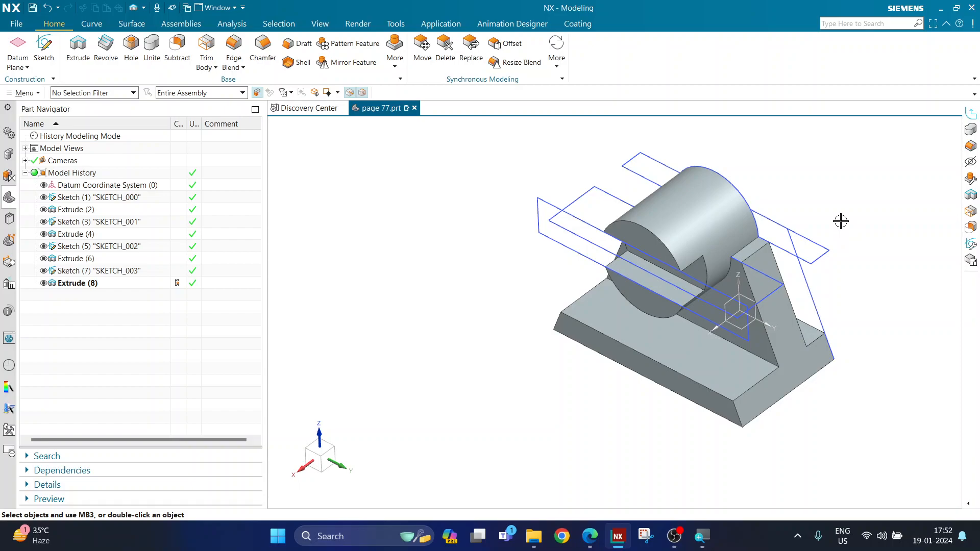
pyautogui.scroll(2, 841, 222)
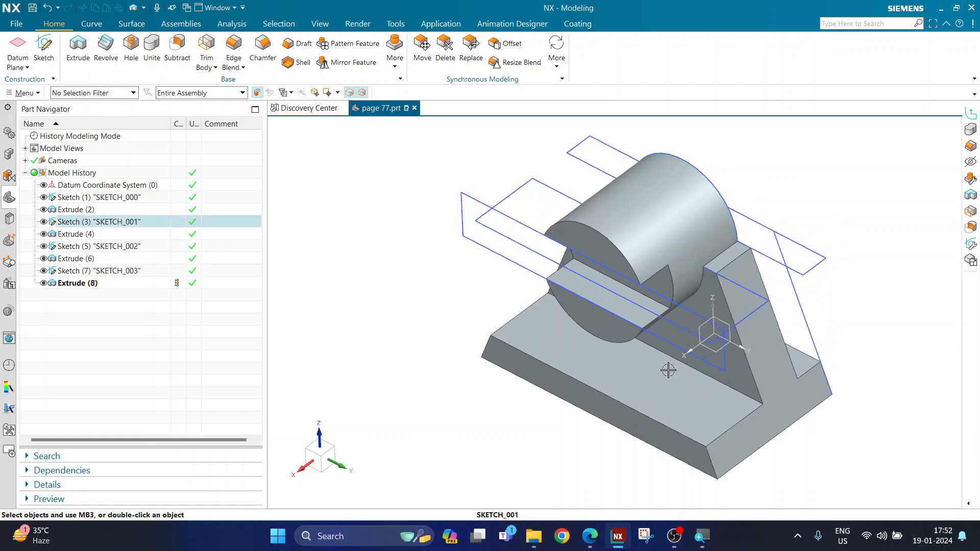
pyautogui.moveTo(844, 412); pyautogui.dragTo(897, 394, button='middle')
pyautogui.scroll(-2, 886, 394)
pyautogui.scroll(2, 941, 434)
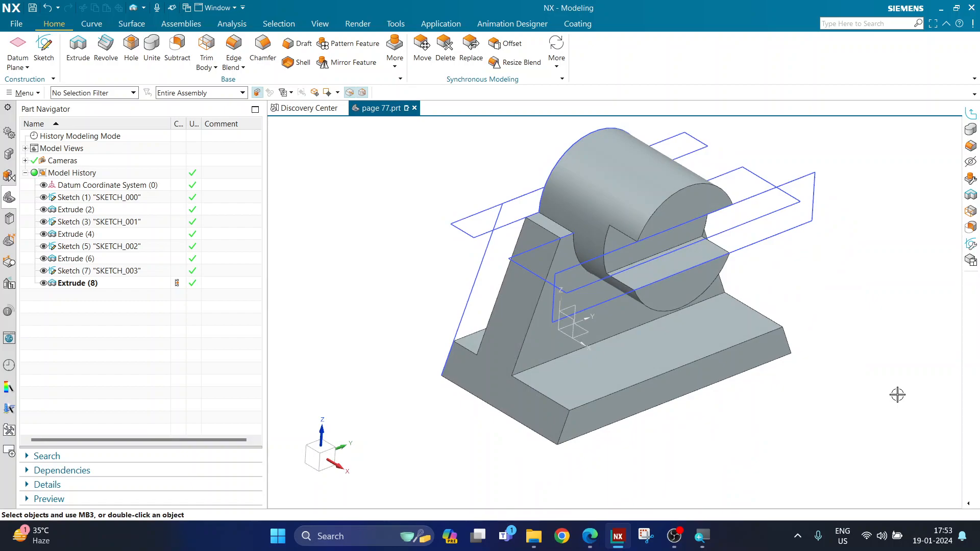
# Start a new sketch on the base's flat top face in front of the rib
pyautogui.press('Home')
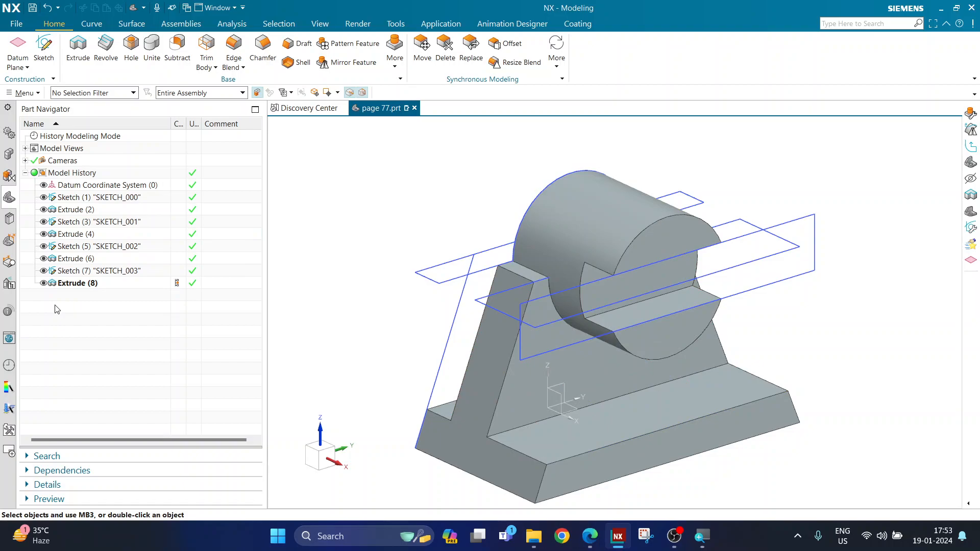
pyautogui.click(44, 63)
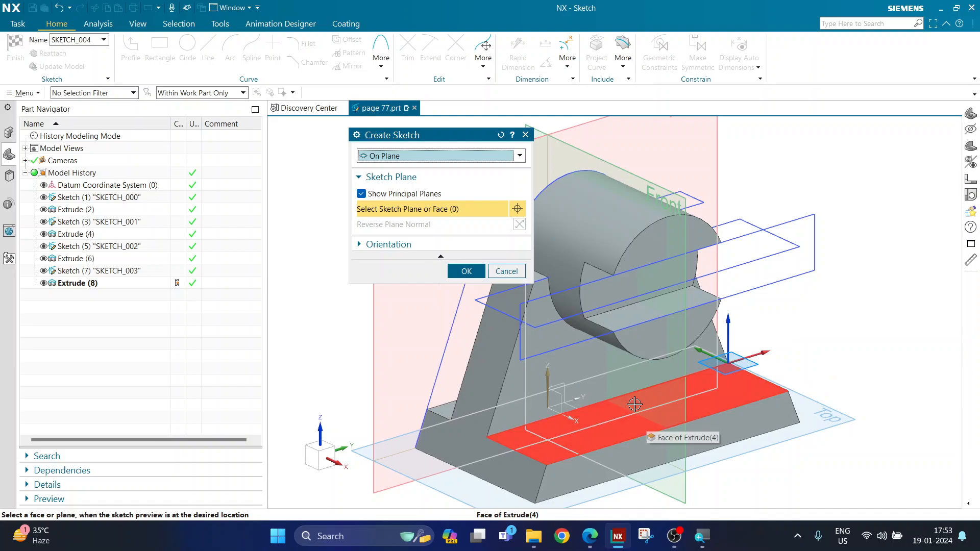
pyautogui.click(632, 422)
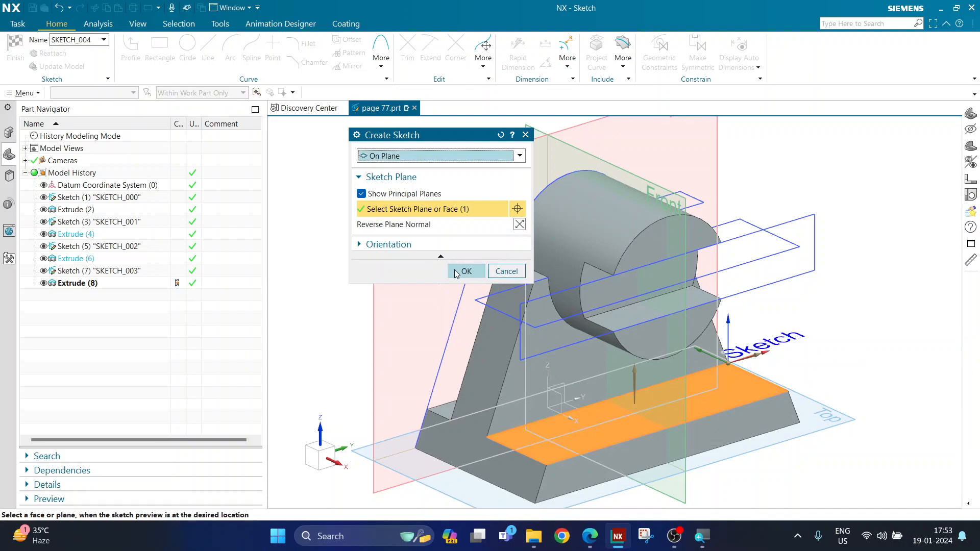
pyautogui.click(455, 269)
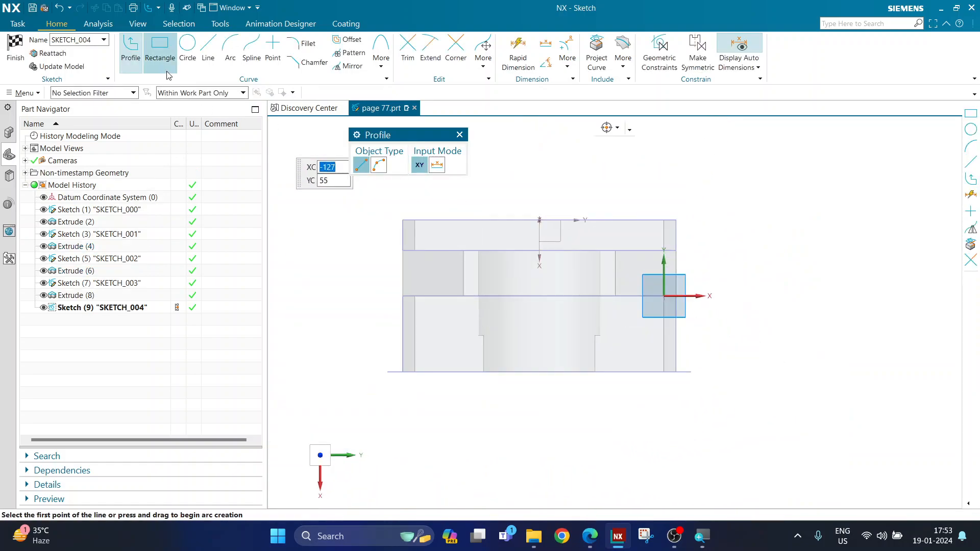
# Sketch a two-point rectangle about 15 mm wide and 26 mm high in the empty area beside the base
pyautogui.click(168, 74)
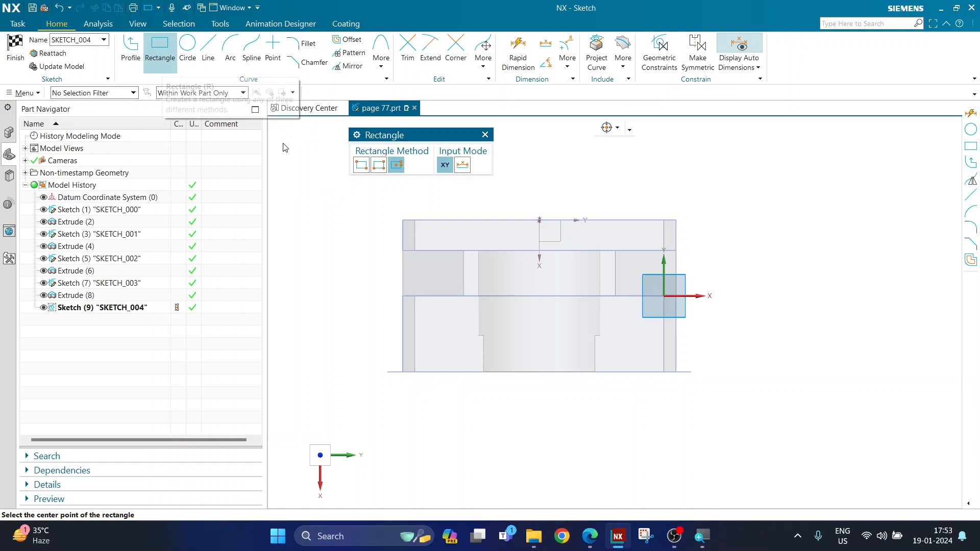
pyautogui.click(359, 168)
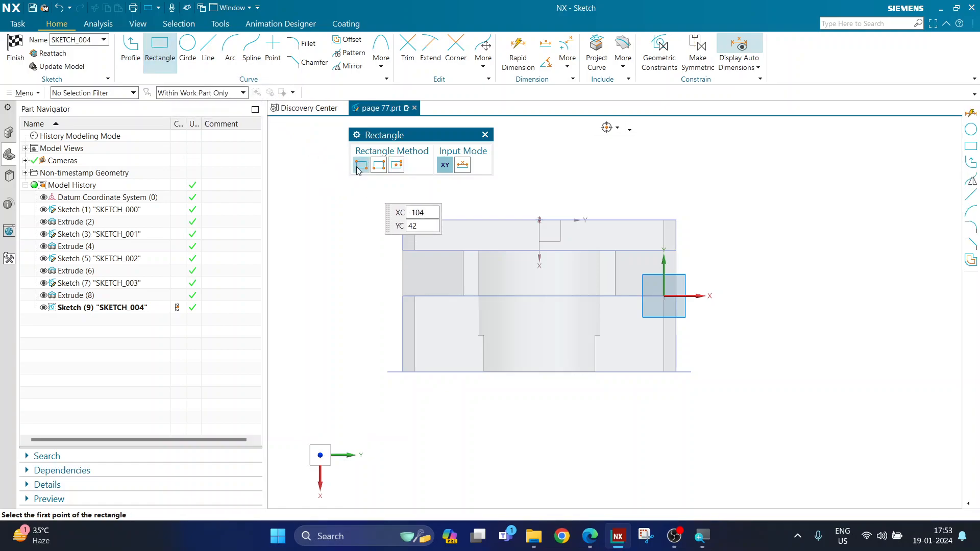
pyautogui.click(782, 341)
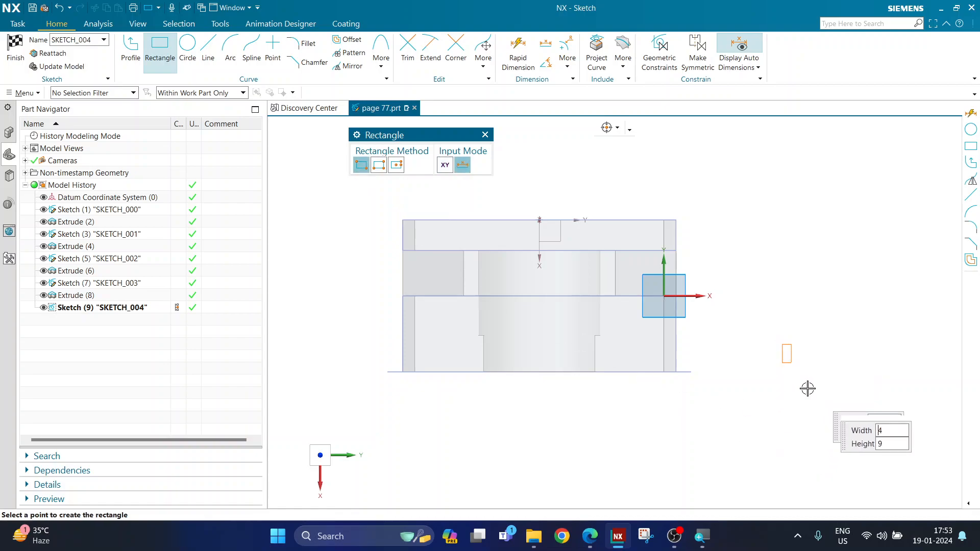
pyautogui.press('Return')
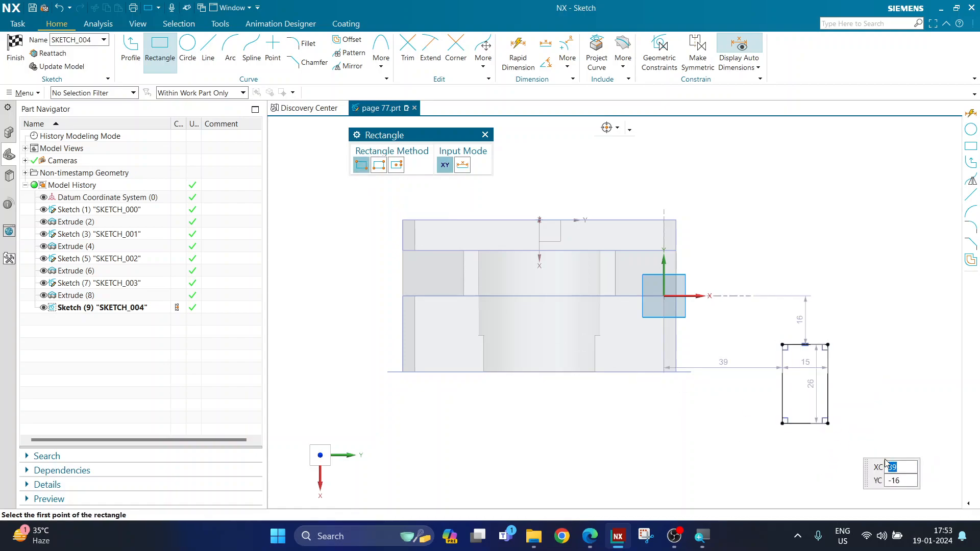
# Check the support block's length, width and height on the PDF drawing using temporary pen marks, erase them, and switch back to NX
pyautogui.click(599, 534)
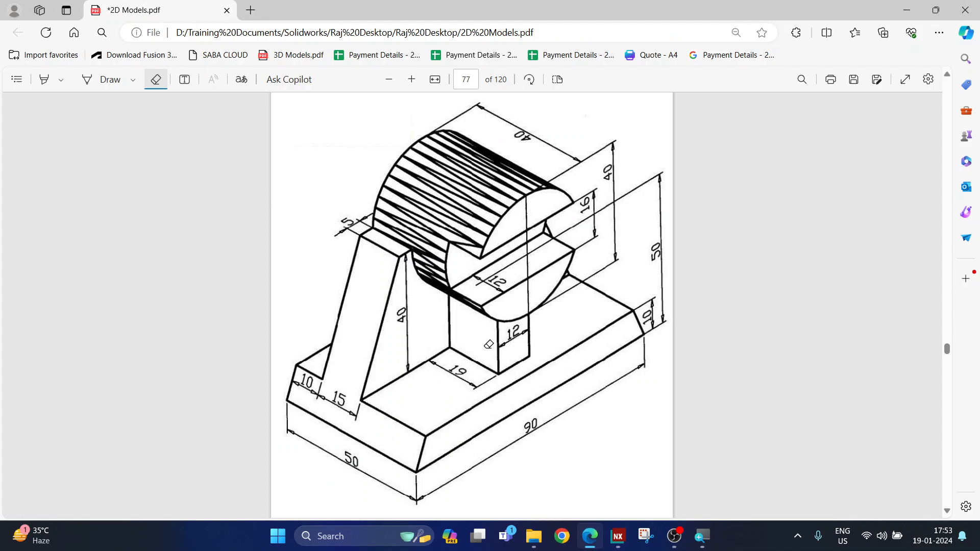
pyautogui.click(85, 79)
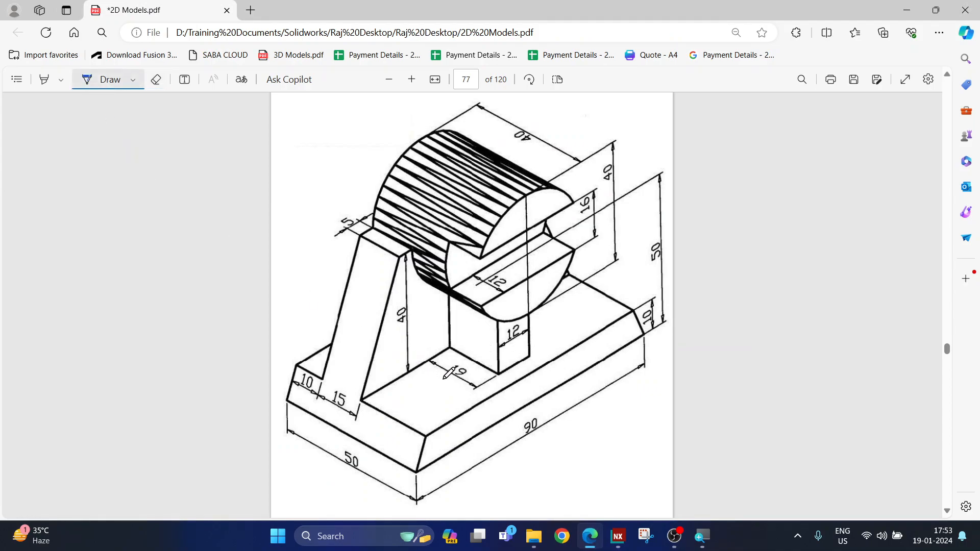
pyautogui.moveTo(434, 368); pyautogui.dragTo(461, 391)
pyautogui.moveTo(500, 372)
pyautogui.mouseDown()
pyautogui.moveTo(496, 323)
pyautogui.moveTo(504, 330)
pyautogui.mouseUp()
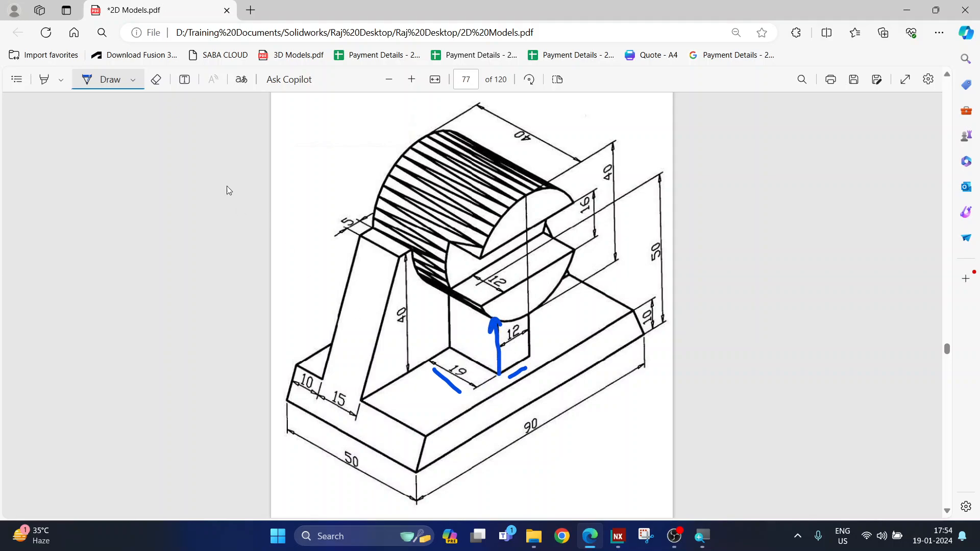
pyautogui.click(155, 79)
pyautogui.click(445, 383)
pyautogui.click(498, 363)
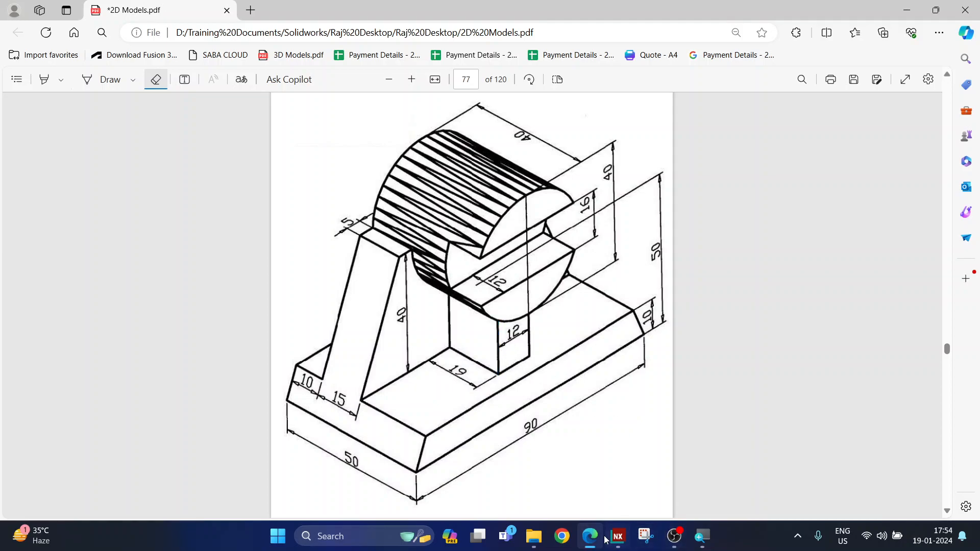
pyautogui.click(620, 537)
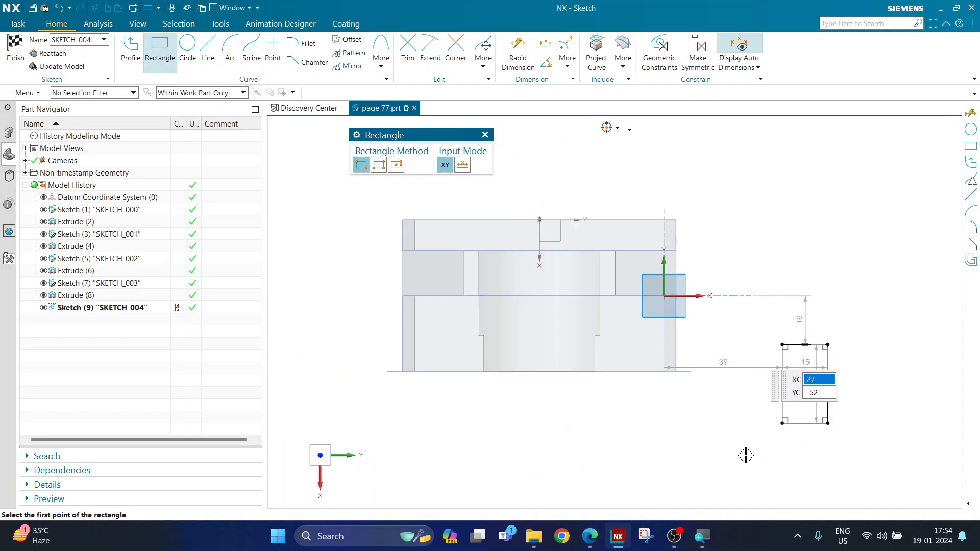
# Add a Rapid Dimension to the rectangle's horizontal edge and set its width to 12 mm
pyautogui.press('Escape')
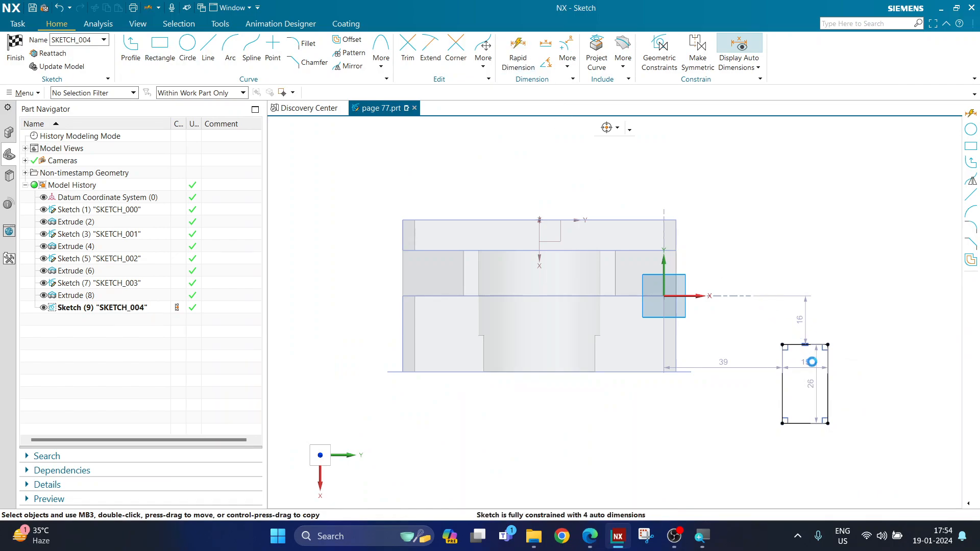
pyautogui.press('d')
pyautogui.scroll(3, 813, 360)
pyautogui.click(810, 330)
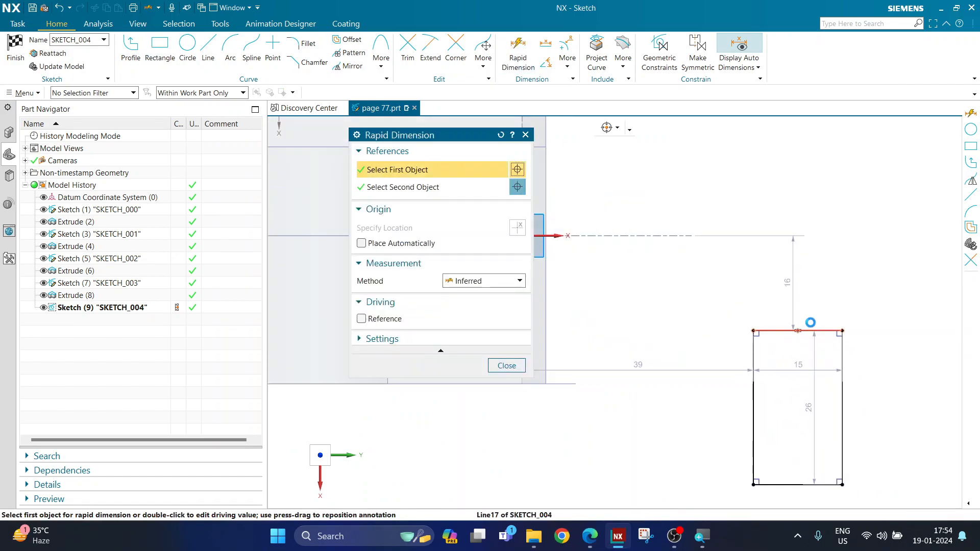
pyautogui.click(810, 303)
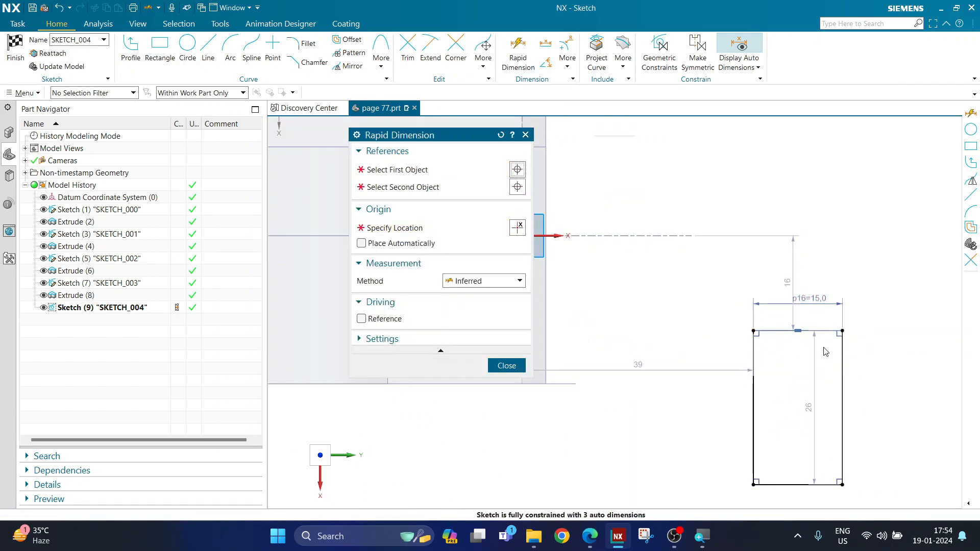
pyautogui.write('12')
pyautogui.press('Return')
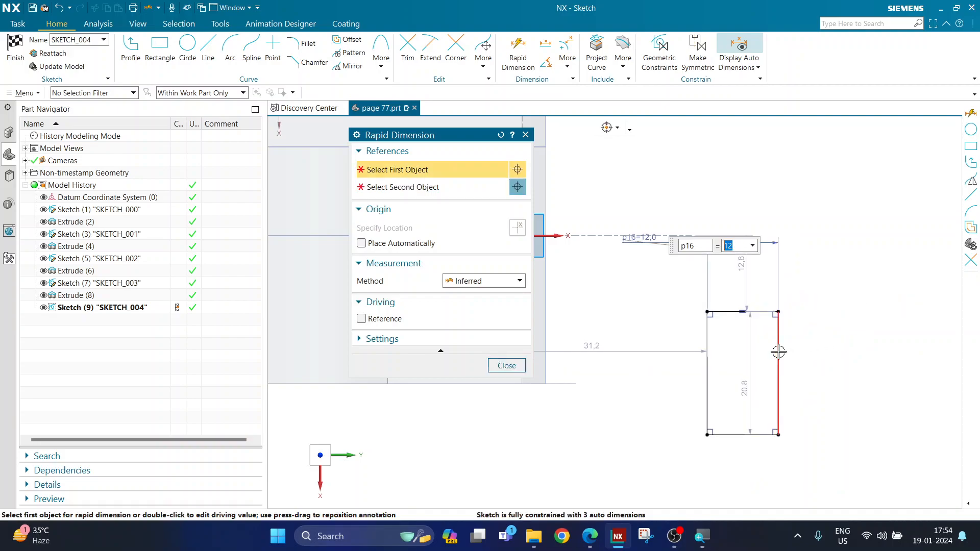
# Dimension the rectangle's vertical edge, set it to 19 mm, and end dimensioning
pyautogui.click(778, 351)
pyautogui.click(798, 372)
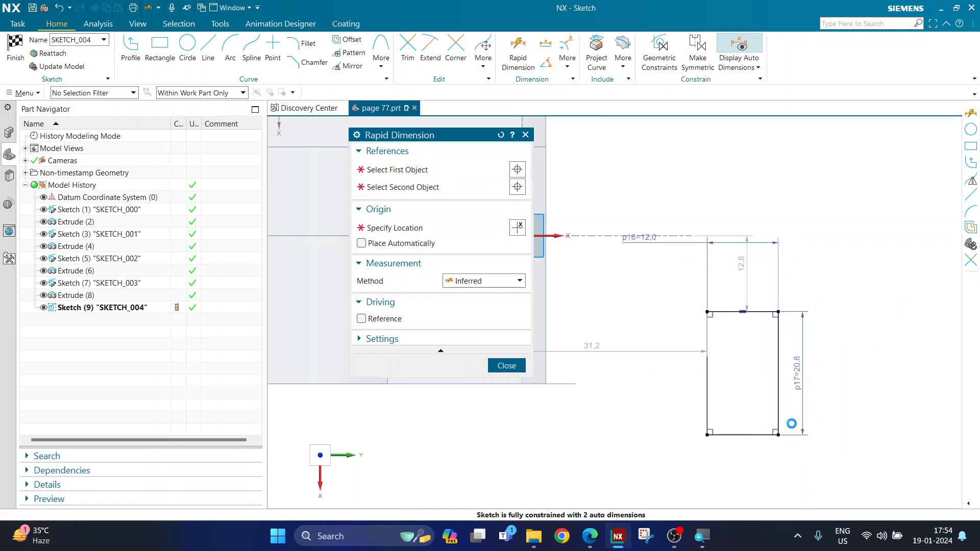
pyautogui.write('19')
pyautogui.press('Return')
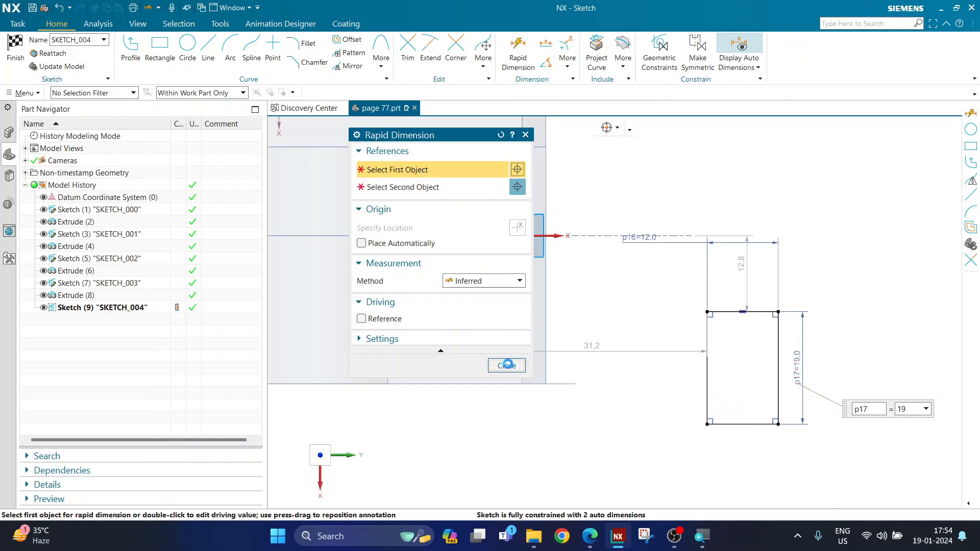
pyautogui.click(507, 366)
# Move the width and height dimensions close to the rectangle's edges
pyautogui.scroll(-1, 727, 361)
pyautogui.moveTo(751, 264)
pyautogui.mouseDown()
pyautogui.moveTo(759, 288)
pyautogui.moveTo(745, 301)
pyautogui.mouseUp()
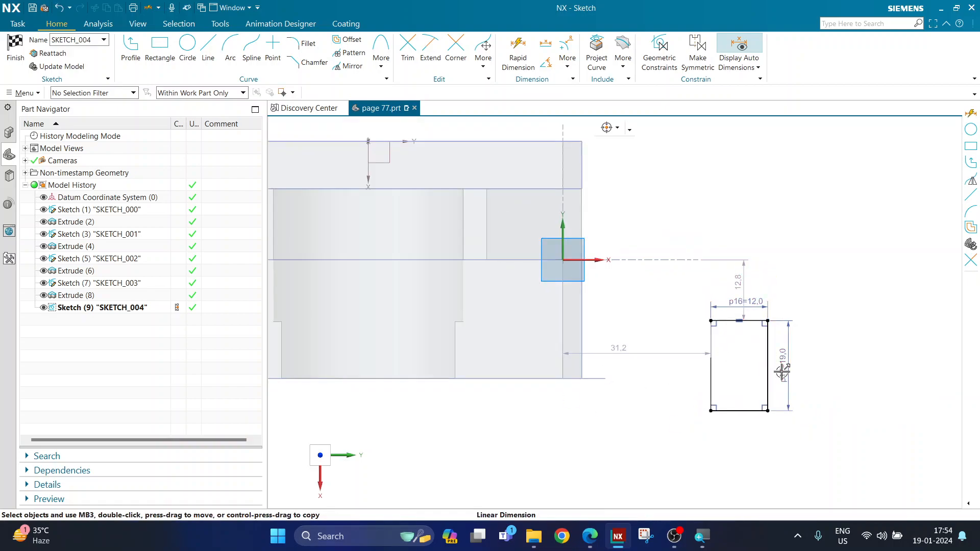
pyautogui.moveTo(777, 371); pyautogui.dragTo(779, 369)
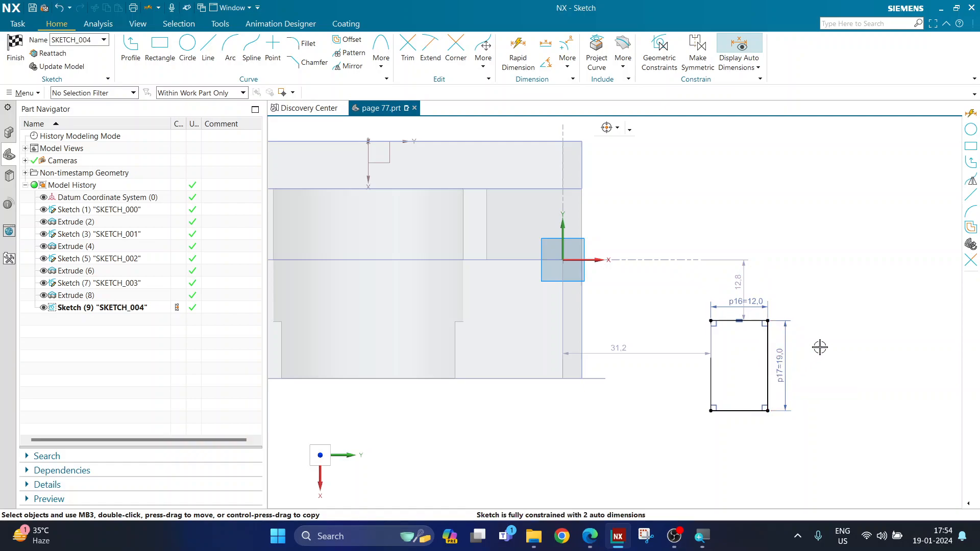
# Move the rectangle by its upper edge's midpoint onto the rib's foot line, centred on the part origin, and finish the sketch
pyautogui.scroll(-3, 820, 347)
pyautogui.scroll(1, 645, 329)
pyautogui.scroll(1, 645, 329)
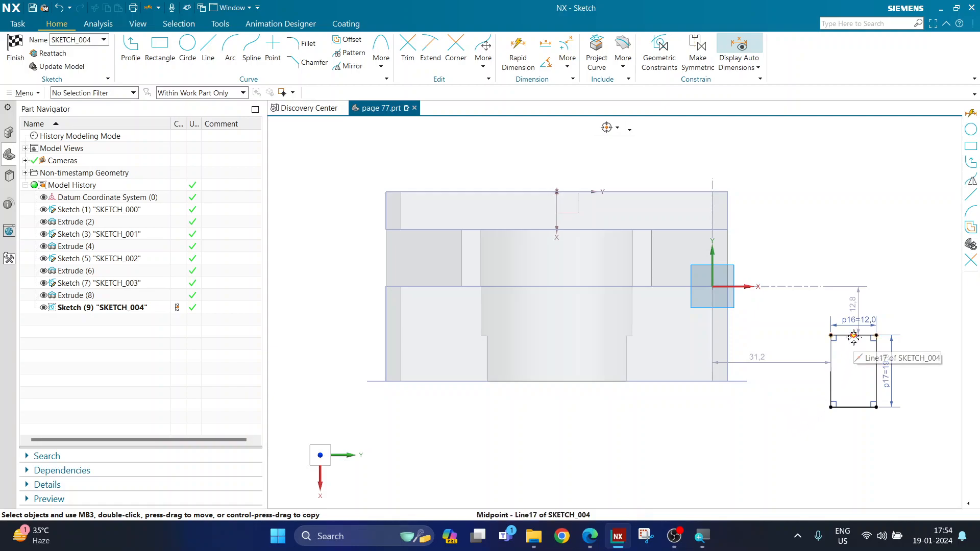
pyautogui.moveTo(853, 337); pyautogui.dragTo(822, 359)
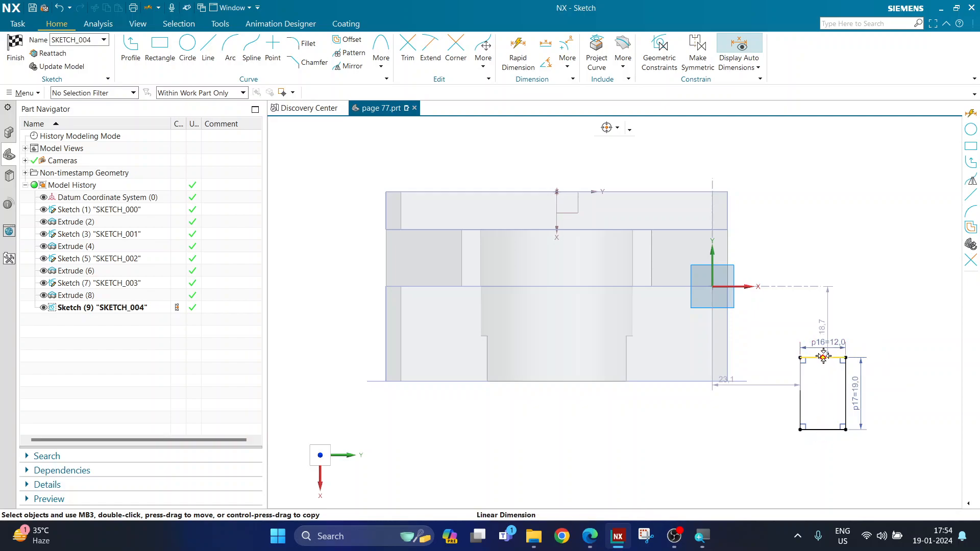
pyautogui.moveTo(823, 359); pyautogui.dragTo(557, 286)
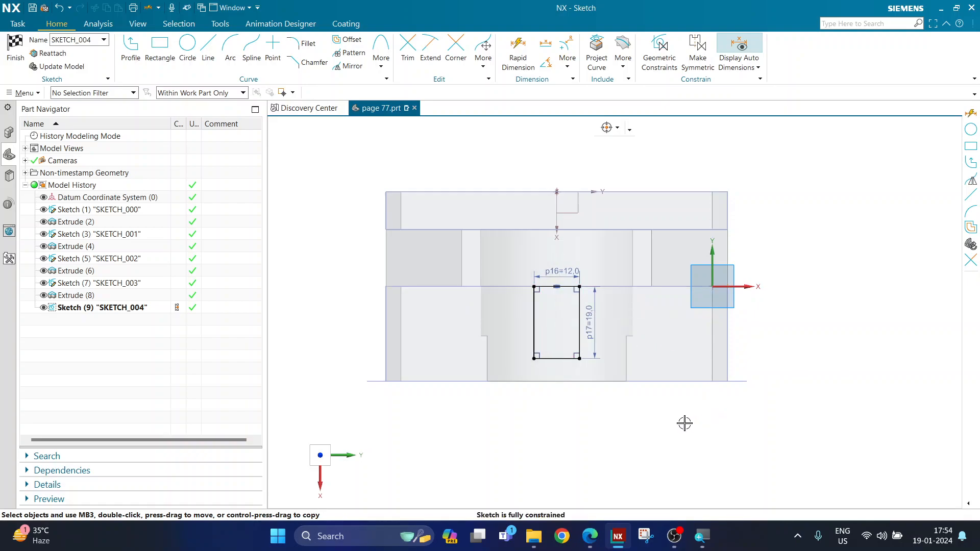
pyautogui.click(59, 8)
pyautogui.moveTo(821, 359)
pyautogui.mouseDown()
pyautogui.moveTo(800, 308)
pyautogui.moveTo(554, 286)
pyautogui.moveTo(443, 393)
pyautogui.moveTo(456, 287)
pyautogui.moveTo(556, 284)
pyautogui.mouseUp()
pyautogui.click(18, 61)
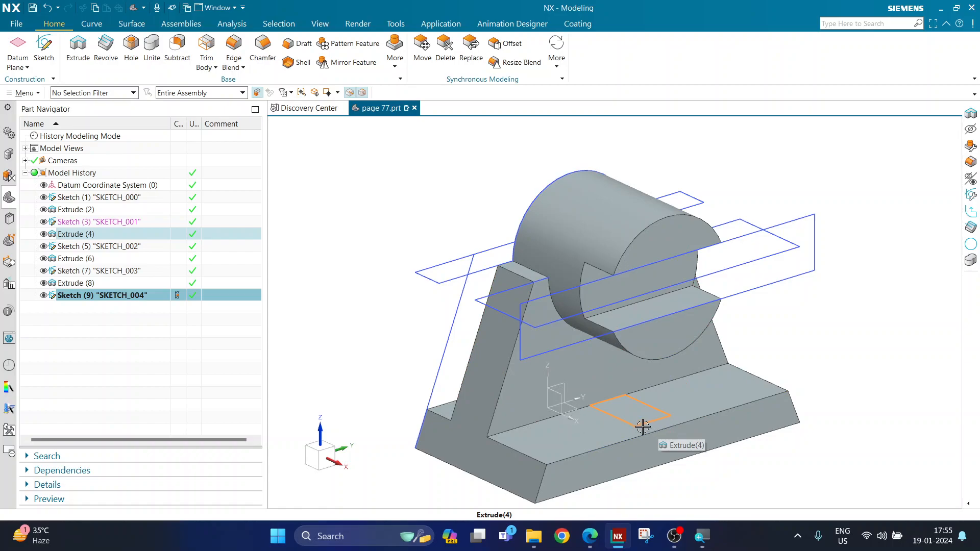
# Start an Extrude of the 12 by 19 mm rectangle sketch and set its Boolean to Unite
pyautogui.scroll(2, 731, 470)
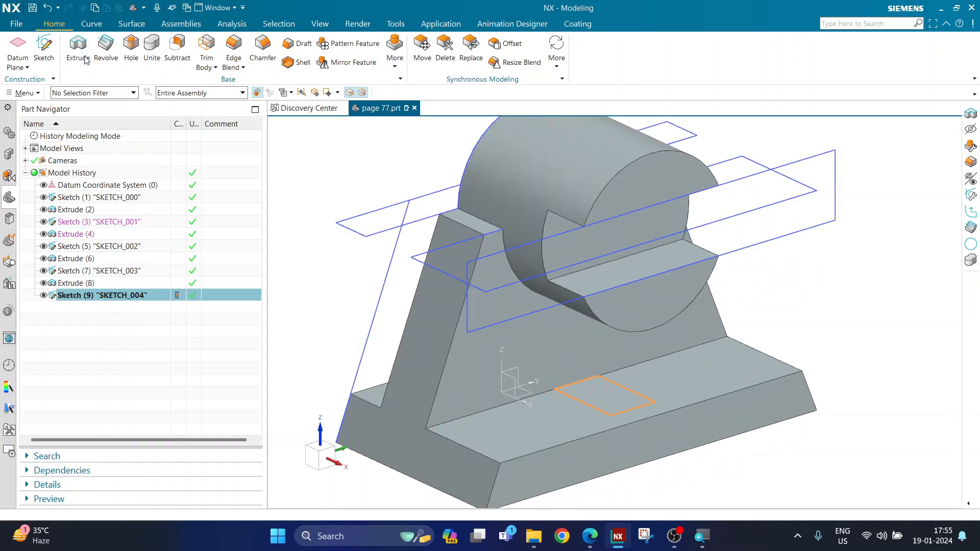
pyautogui.press('x')
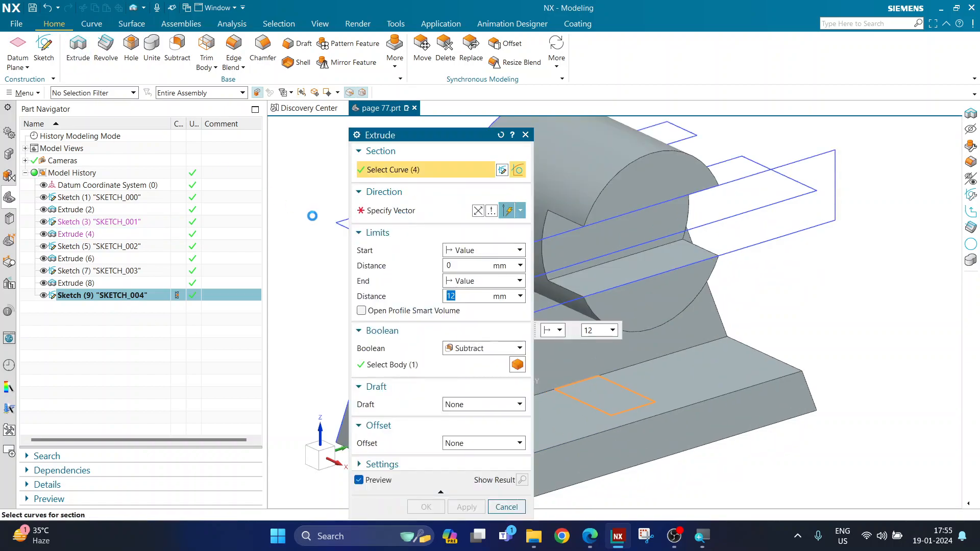
pyautogui.moveTo(367, 139); pyautogui.dragTo(232, 112)
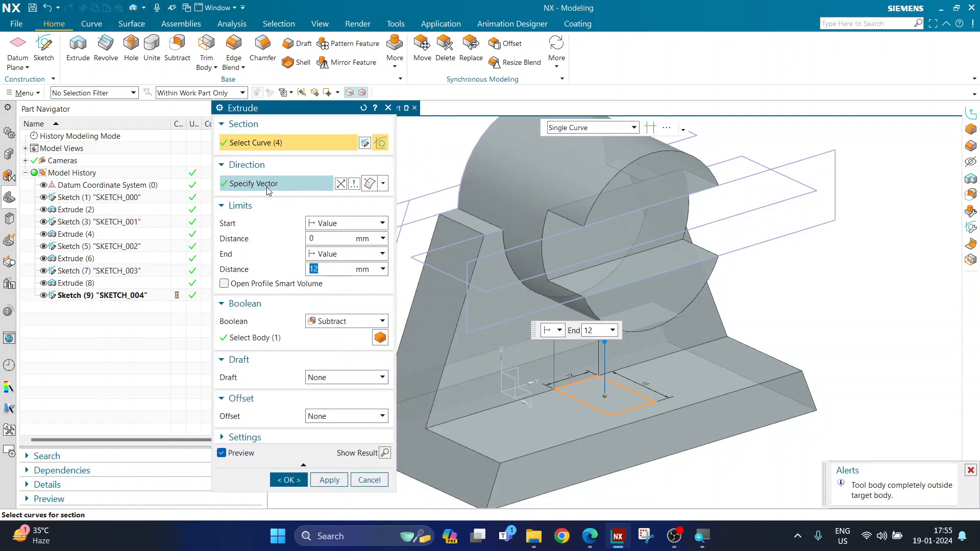
pyautogui.click(324, 327)
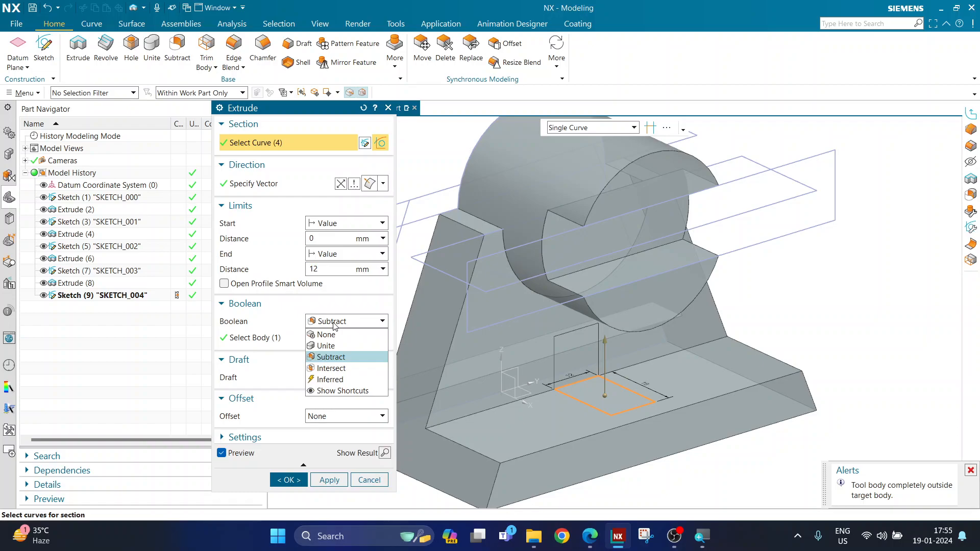
pyautogui.click(329, 349)
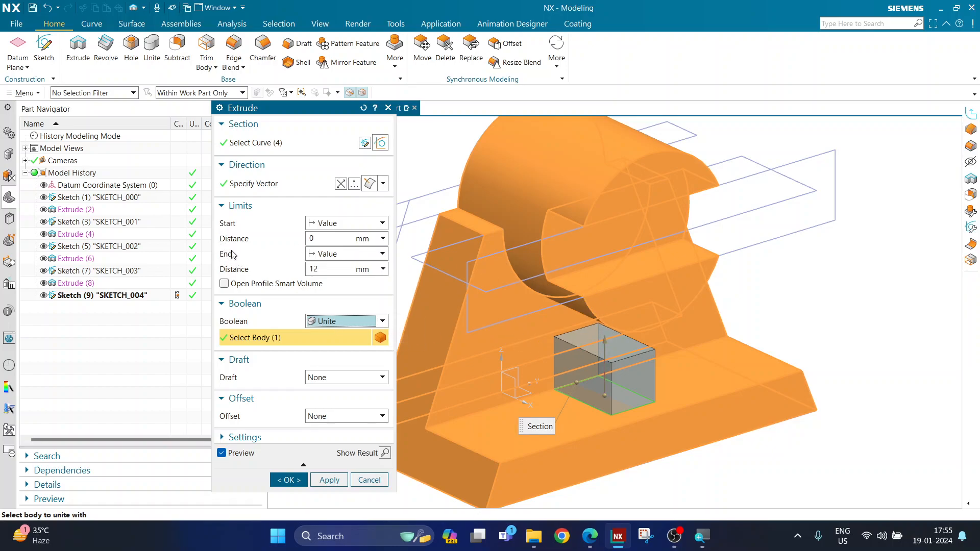
# Set the extrusion's end limit to Until Next so the block reaches the cylinder, and accept it
pyautogui.click(348, 256)
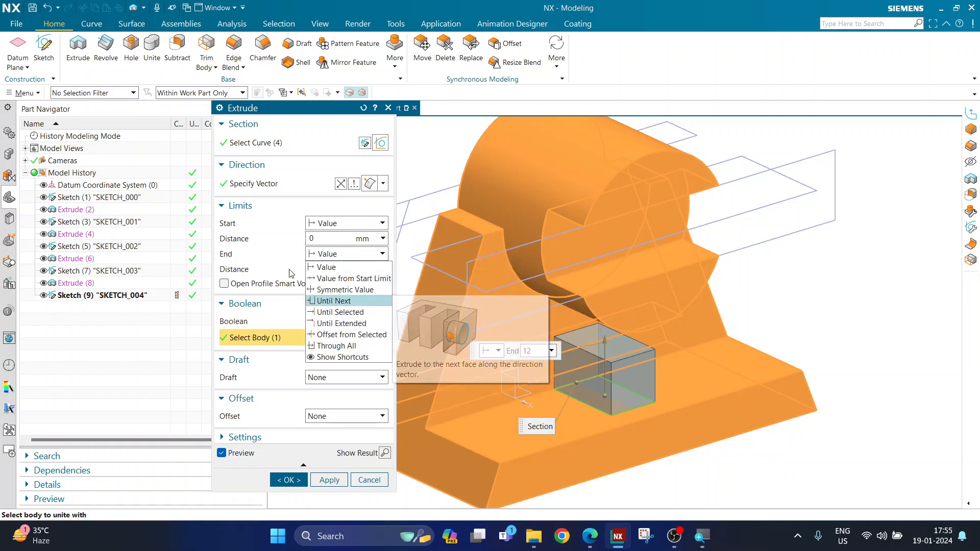
pyautogui.click(334, 255)
pyautogui.click(336, 255)
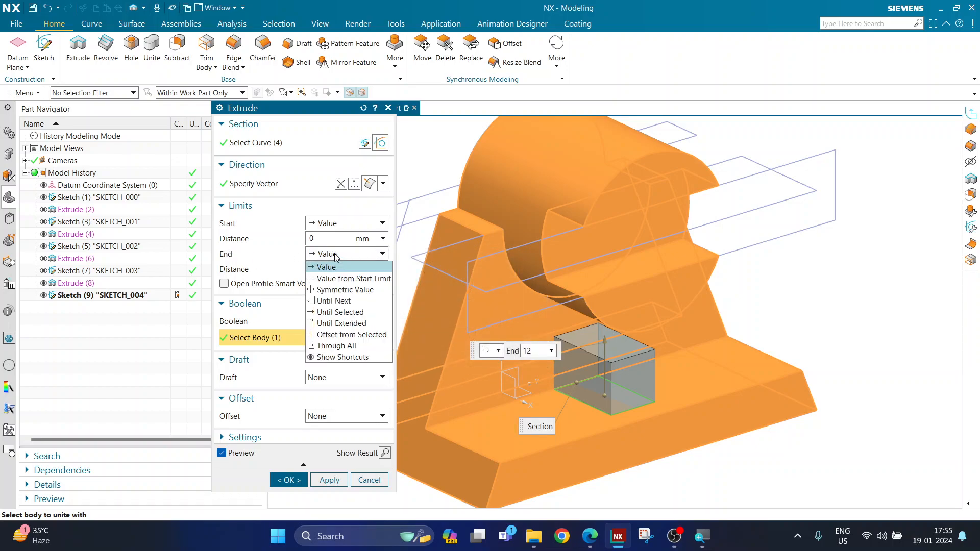
pyautogui.click(332, 303)
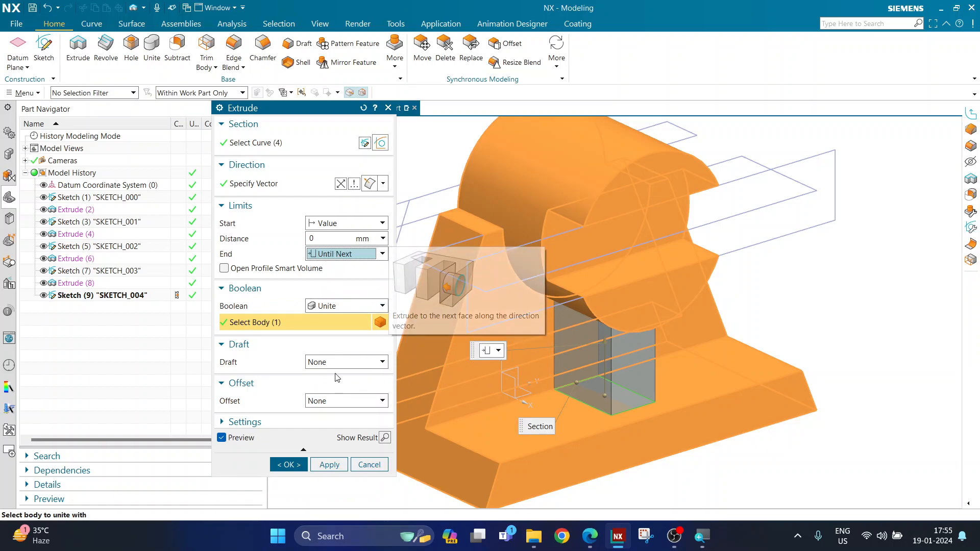
pyautogui.click(288, 463)
pyautogui.moveTo(339, 343); pyautogui.dragTo(767, 417, button='middle')
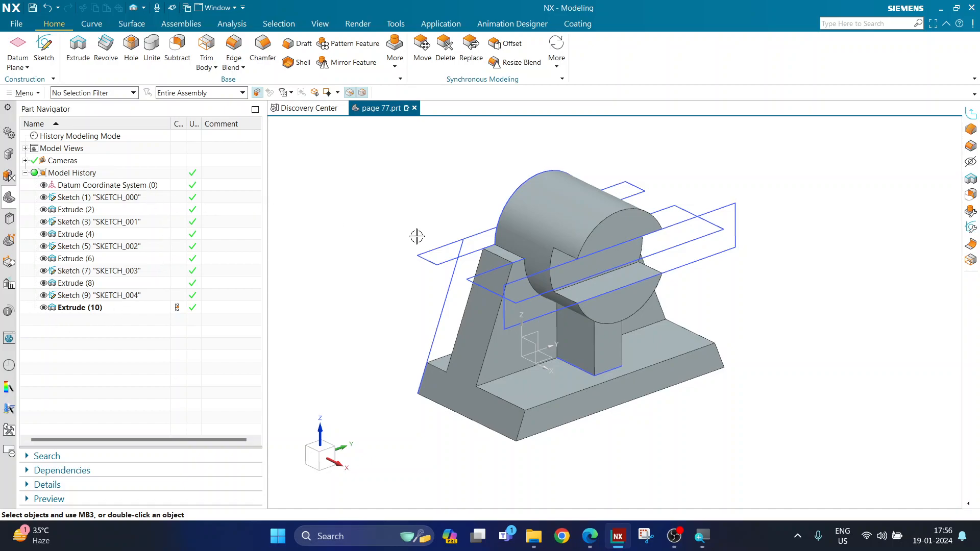
pyautogui.scroll(1, 416, 237)
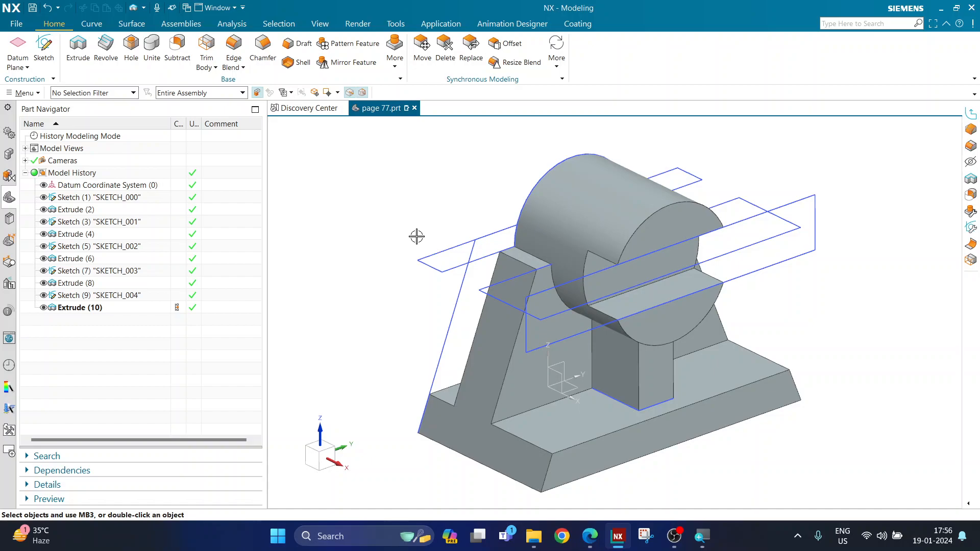
pyautogui.rightClick(79, 201)
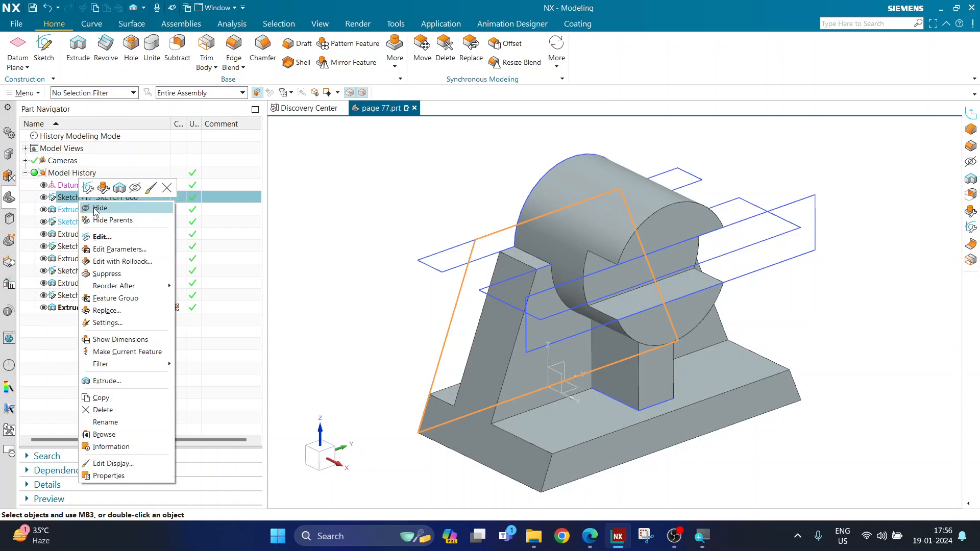
pyautogui.click(295, 225)
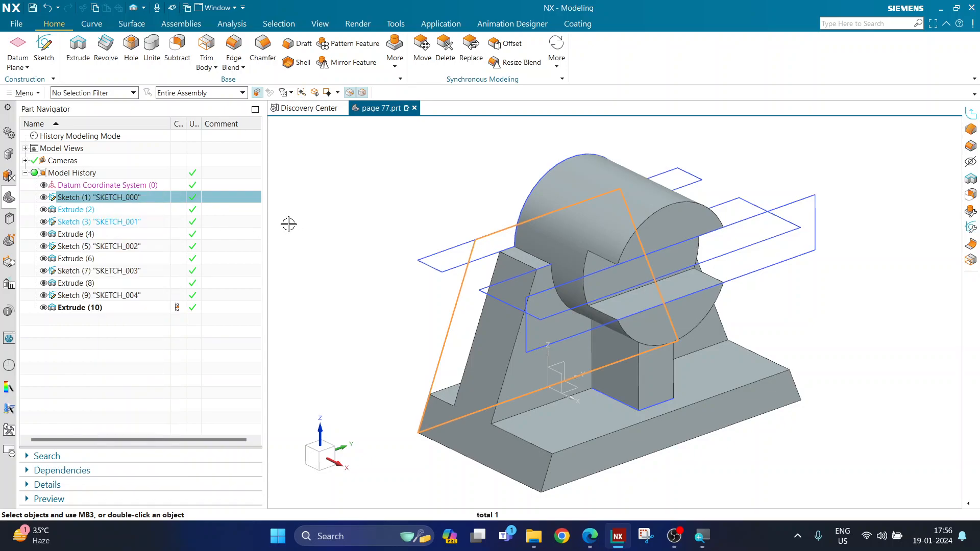
pyautogui.click(43, 199)
pyautogui.click(43, 199)
pyautogui.click(43, 199)
pyautogui.click(43, 199)
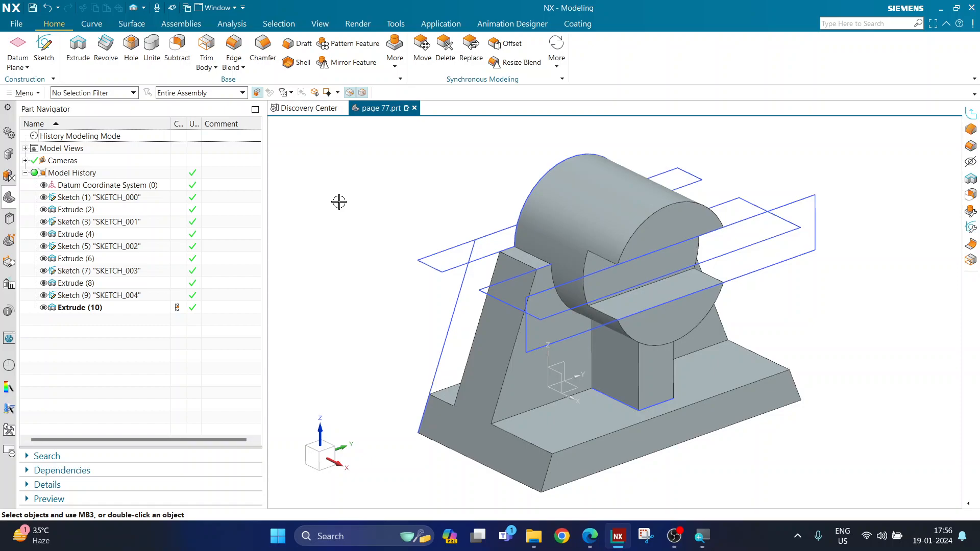
# Hide all sketches in the part with Show and Hide, leaving the solid body displayed, and close the dialog
pyautogui.hotkey('ctrl', 'w')
pyautogui.moveTo(307, 115); pyautogui.dragTo(414, 157)
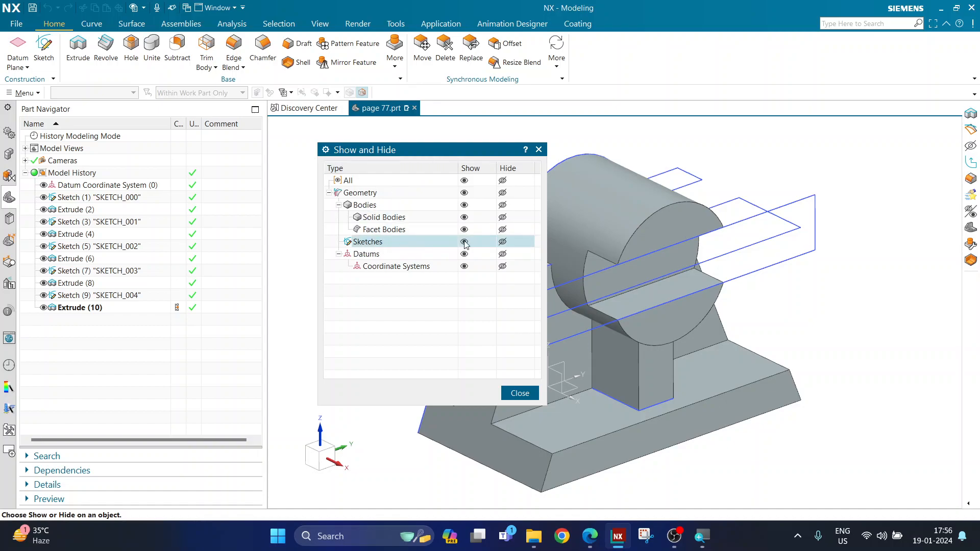
pyautogui.click(502, 242)
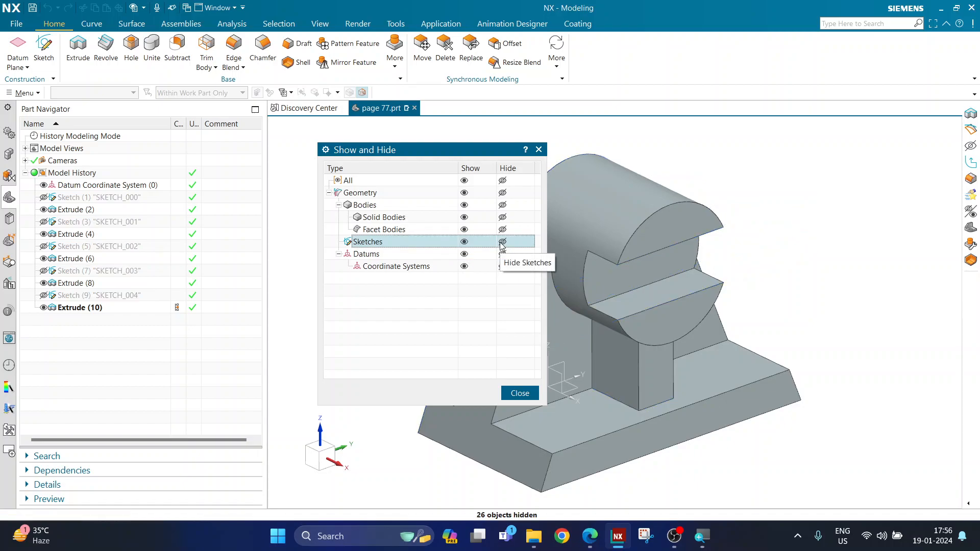
pyautogui.click(538, 150)
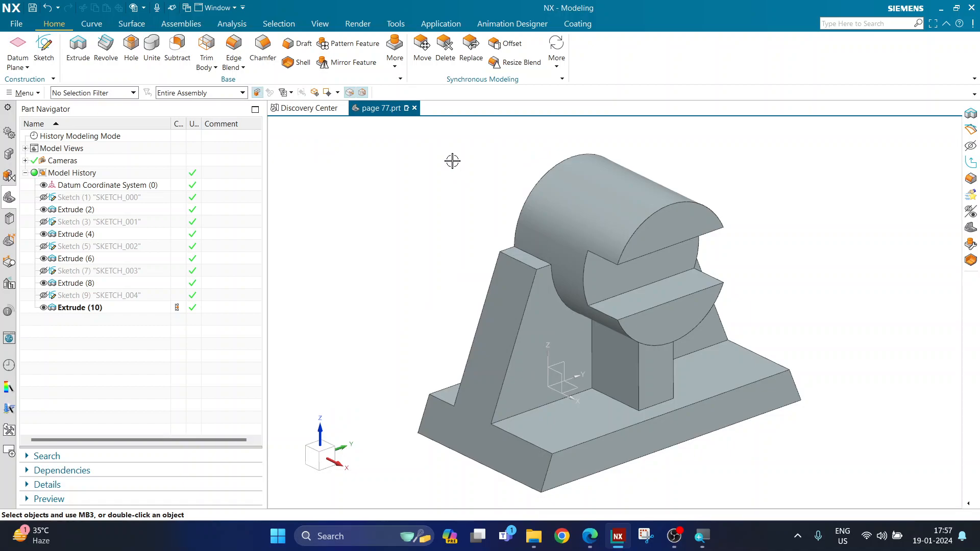
pyautogui.moveTo(451, 166)
pyautogui.mouseDown(button='middle')
pyautogui.moveTo(448, 208)
pyautogui.moveTo(452, 168)
pyautogui.mouseUp(button='middle')
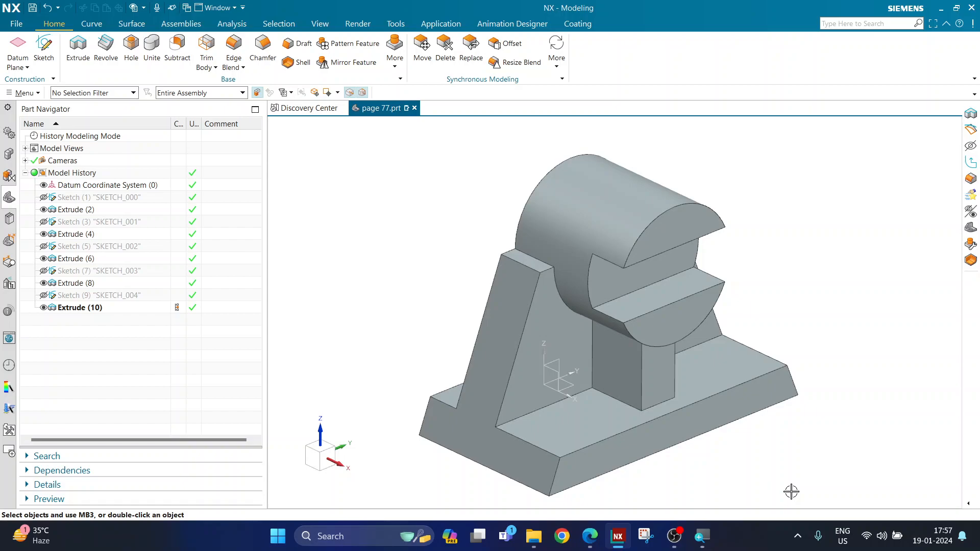
pyautogui.click(797, 535)
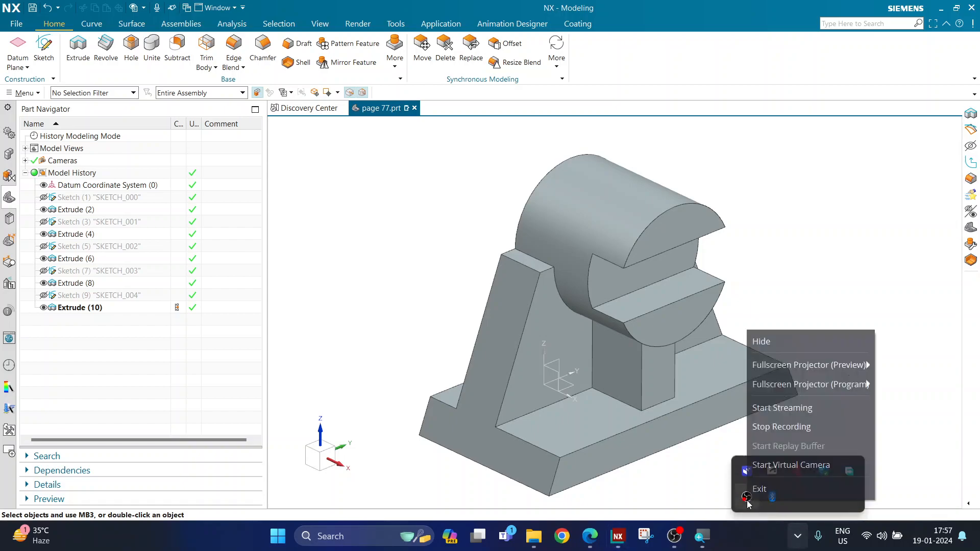